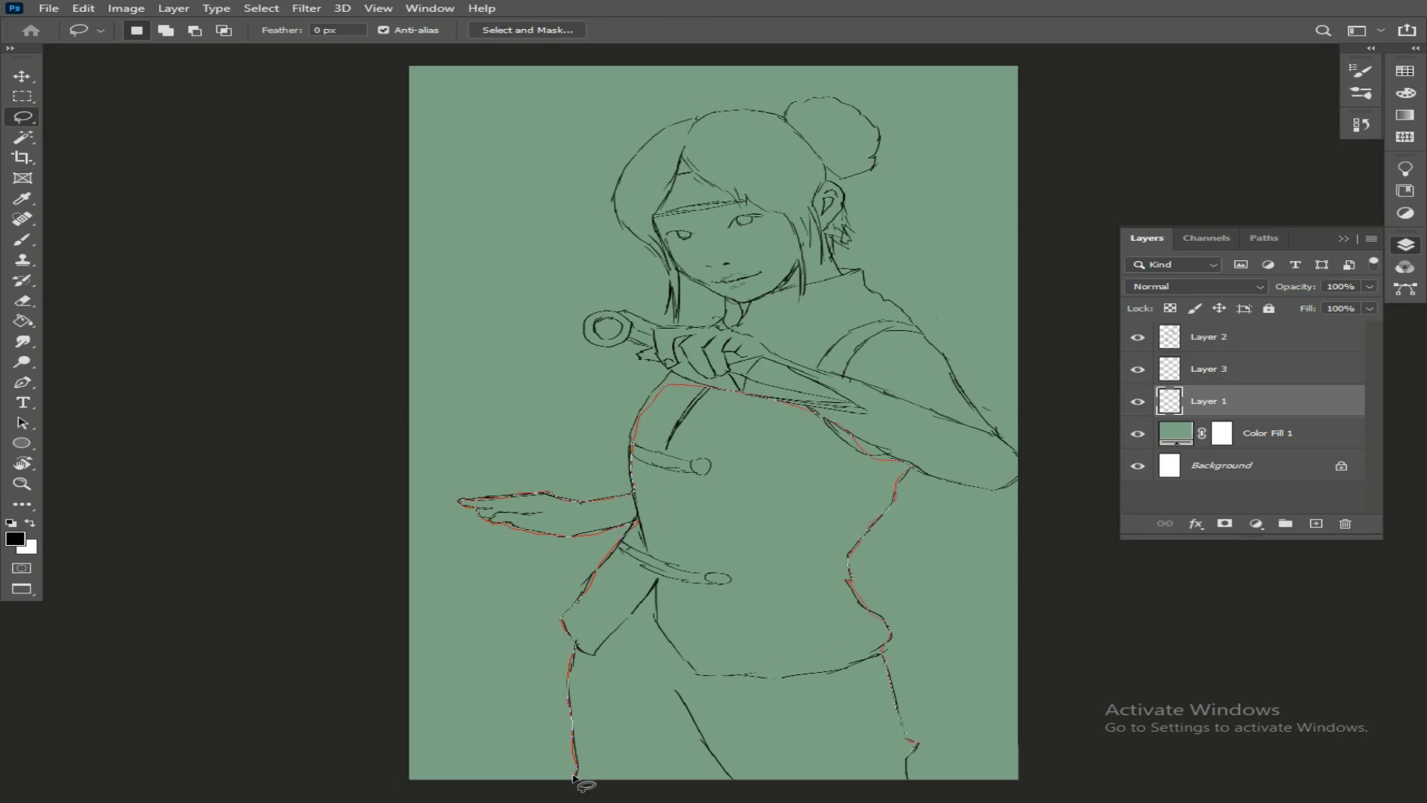
Lasso the figure's whole silhouette, adding the head, arms, torso and knife, and subtracting the hole in the knife's ring.
{"action": "left_click_drag", "start_coordinate": [574, 776], "coordinate": [576, 775]}
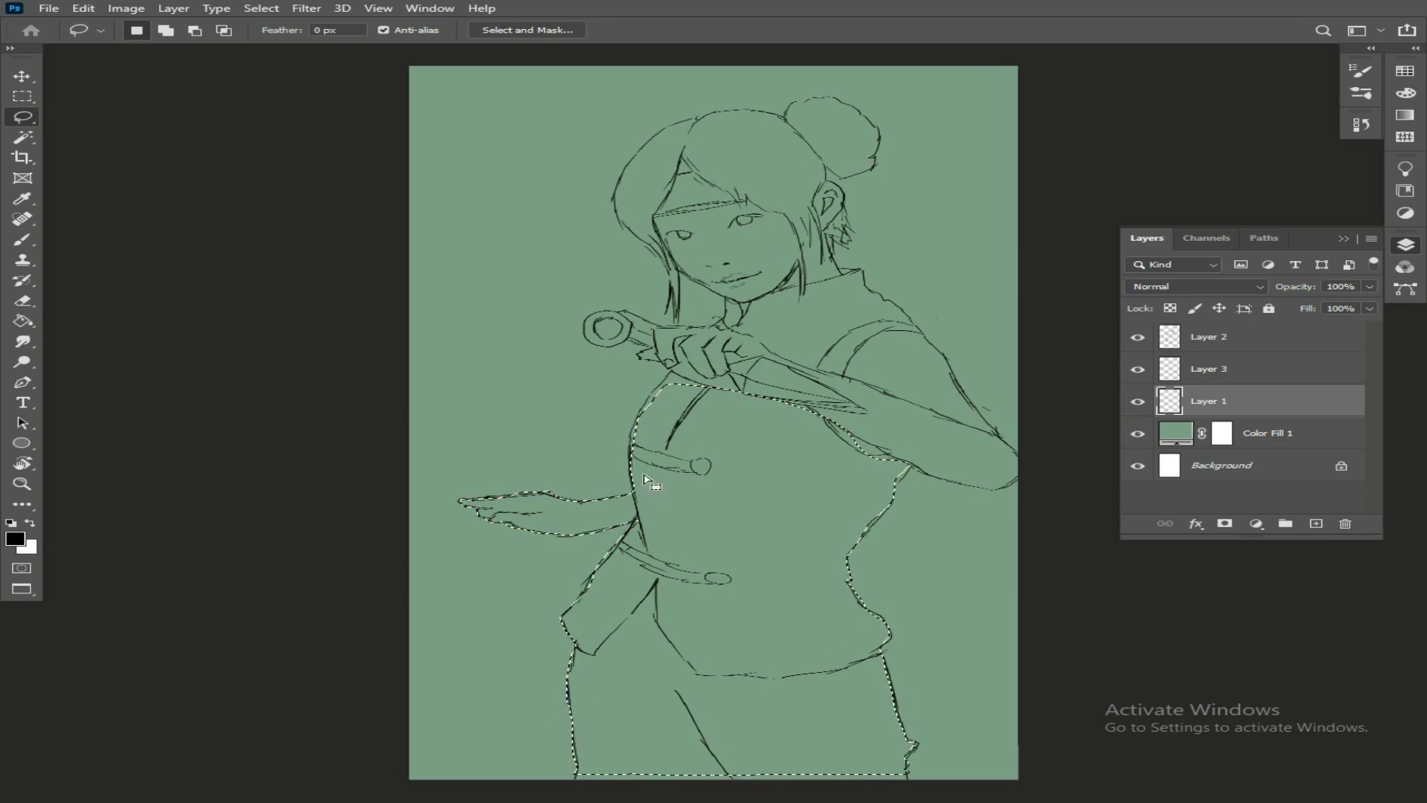
{"action": "key", "text": "shift"}
{"action": "mouse_move", "coordinate": [631, 448]}
{"action": "left_mouse_down"}
{"action": "mouse_move", "coordinate": [670, 369]}
{"action": "mouse_move", "coordinate": [629, 340]}
{"action": "mouse_move", "coordinate": [581, 332]}
{"action": "mouse_move", "coordinate": [584, 315]}
{"action": "mouse_move", "coordinate": [686, 327]}
{"action": "mouse_move", "coordinate": [721, 304]}
{"action": "mouse_move", "coordinate": [682, 278]}
{"action": "mouse_move", "coordinate": [675, 321]}
{"action": "mouse_move", "coordinate": [658, 268]}
{"action": "mouse_move", "coordinate": [624, 233]}
{"action": "mouse_move", "coordinate": [617, 171]}
{"action": "mouse_move", "coordinate": [695, 120]}
{"action": "mouse_move", "coordinate": [837, 99]}
{"action": "mouse_move", "coordinate": [874, 141]}
{"action": "mouse_move", "coordinate": [872, 167]}
{"action": "mouse_move", "coordinate": [822, 172]}
{"action": "mouse_move", "coordinate": [846, 218]}
{"action": "mouse_move", "coordinate": [834, 264]}
{"action": "mouse_move", "coordinate": [863, 275]}
{"action": "mouse_move", "coordinate": [973, 400]}
{"action": "mouse_move", "coordinate": [1004, 442]}
{"action": "mouse_move", "coordinate": [1006, 480]}
{"action": "mouse_move", "coordinate": [704, 436]}
{"action": "mouse_move", "coordinate": [633, 444]}
{"action": "mouse_move", "coordinate": [635, 480]}
{"action": "left_mouse_up"}
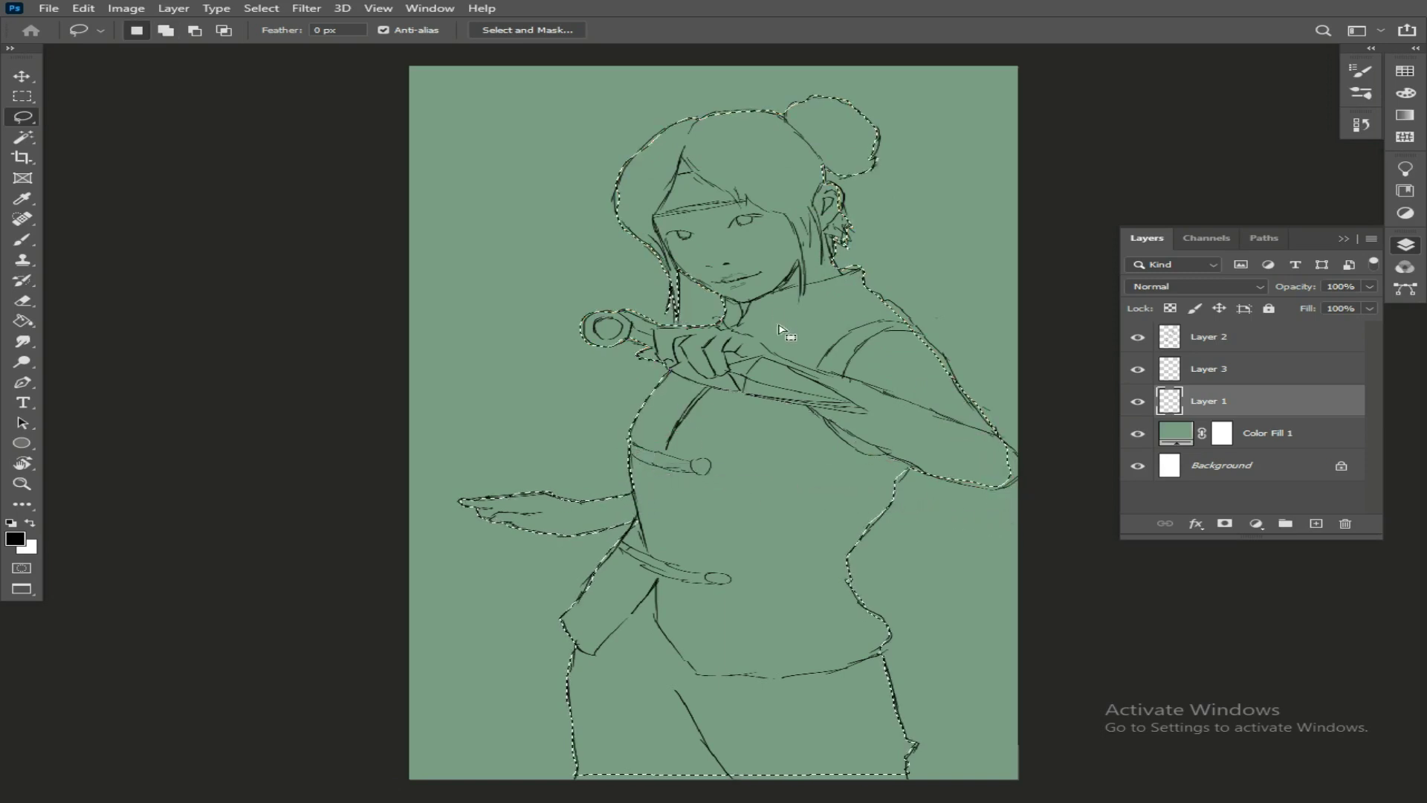
{"action": "mouse_move", "coordinate": [844, 243]}
{"action": "left_mouse_down"}
{"action": "mouse_move", "coordinate": [842, 189]}
{"action": "mouse_move", "coordinate": [822, 182]}
{"action": "mouse_move", "coordinate": [846, 228]}
{"action": "left_mouse_up"}
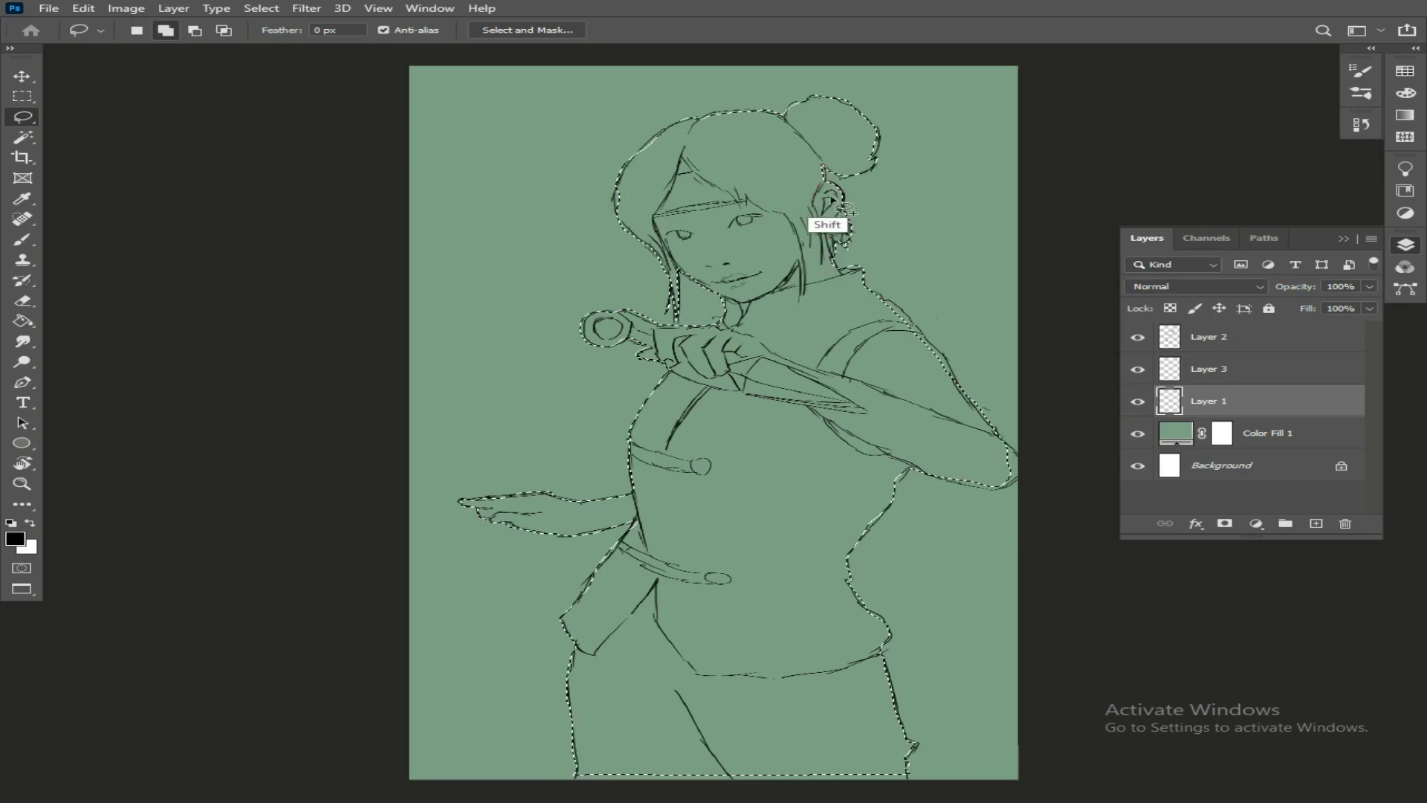
{"action": "mouse_move", "coordinate": [942, 482]}
{"action": "left_mouse_down"}
{"action": "mouse_move", "coordinate": [999, 490]}
{"action": "mouse_move", "coordinate": [1018, 473]}
{"action": "mouse_move", "coordinate": [1006, 443]}
{"action": "mouse_move", "coordinate": [944, 480]}
{"action": "left_mouse_up"}
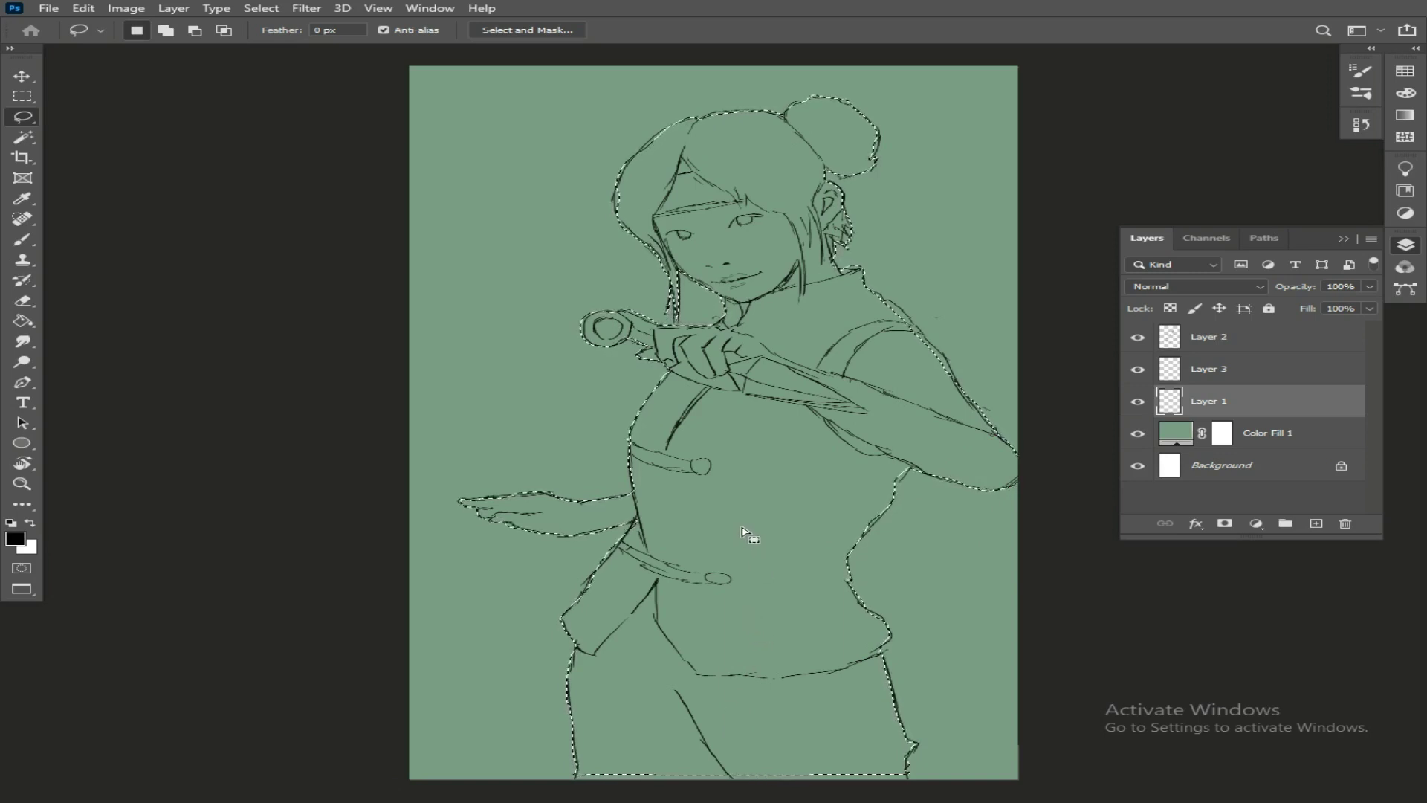
{"action": "key", "text": "alt"}
{"action": "mouse_move", "coordinate": [603, 320]}
{"action": "left_mouse_down"}
{"action": "mouse_move", "coordinate": [598, 335]}
{"action": "mouse_move", "coordinate": [603, 321]}
{"action": "left_mouse_up"}
Fill the selected silhouette on Layer 1 with a light peach skin tone using the Paint Bucket, and deselect.
{"action": "key", "text": "g"}
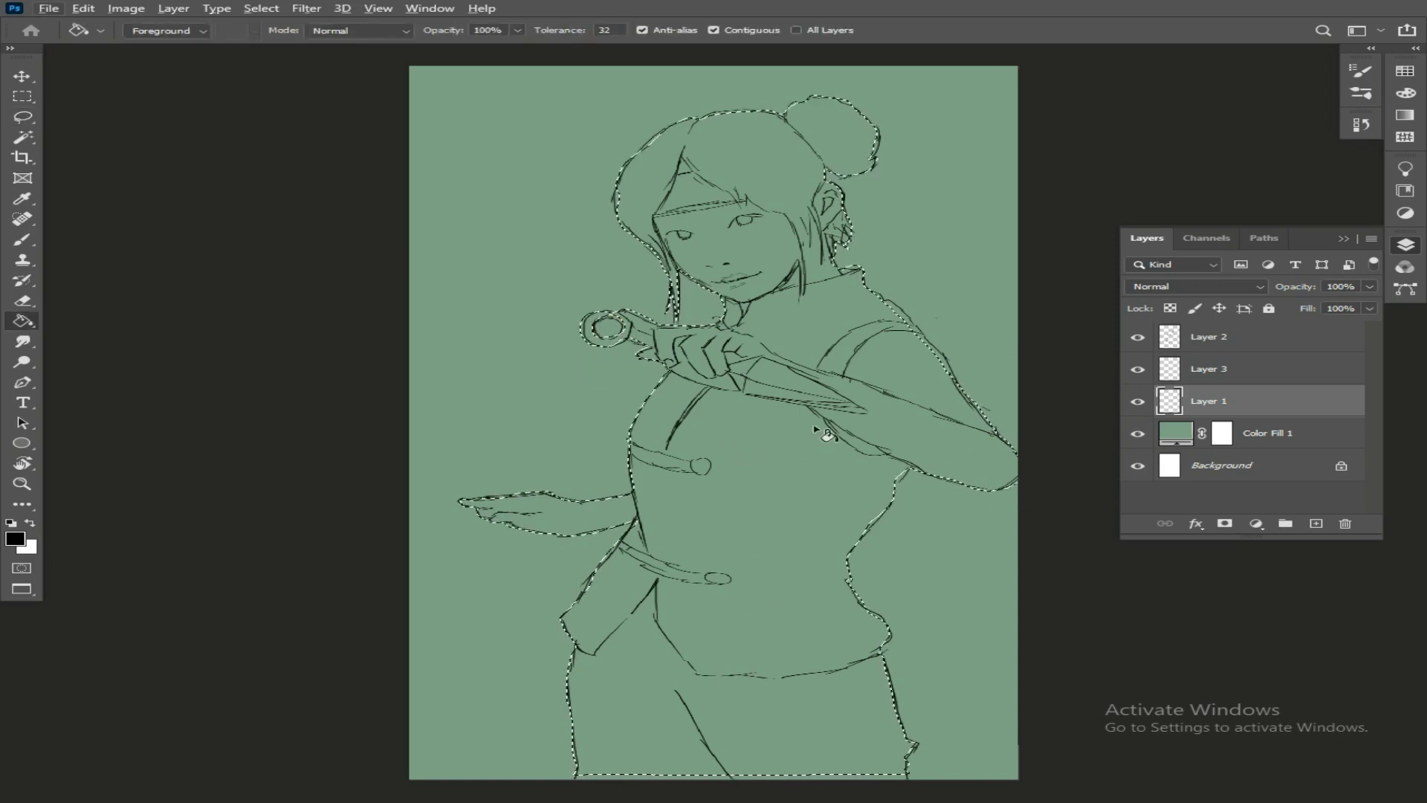
{"action": "left_click", "coordinate": [1405, 93]}
{"action": "left_click", "coordinate": [1227, 94]}
{"action": "left_click", "coordinate": [1231, 94]}
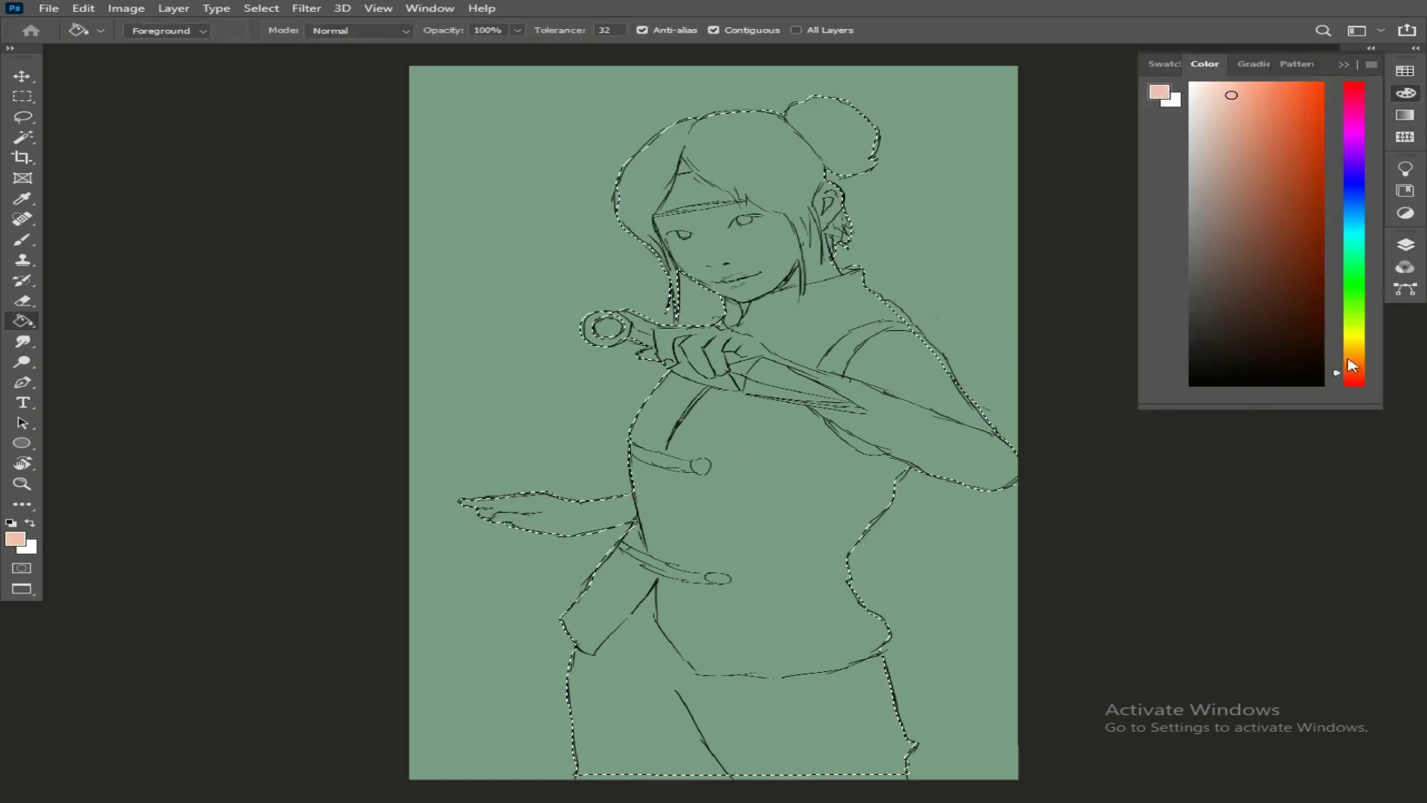
{"action": "left_click", "coordinate": [730, 502]}
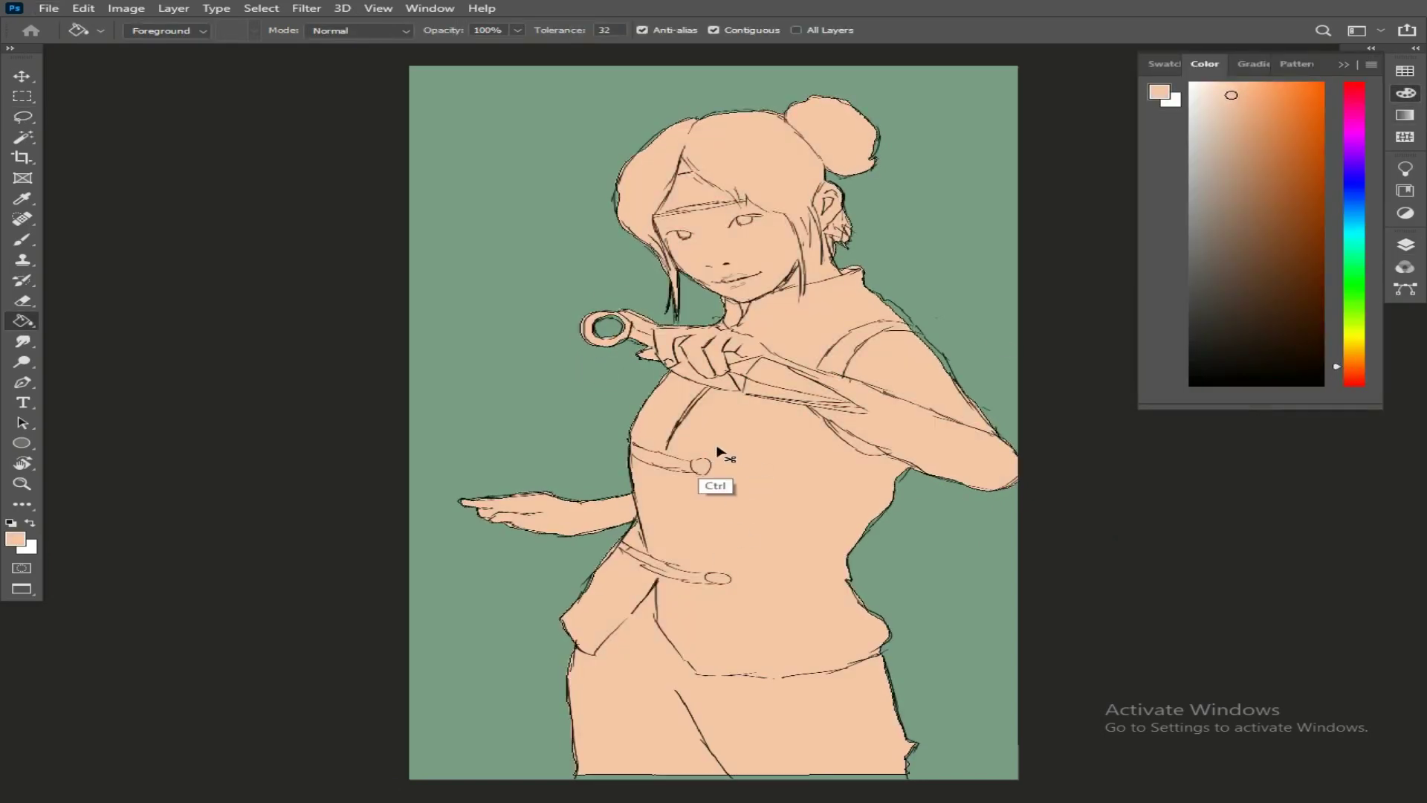
{"action": "key", "text": "ctrl+d"}
Block in the hair bun and the crown of the head with a large black brush on Layer 1.
{"action": "key", "text": "b"}
{"action": "key", "text": "comma"}
{"action": "key", "text": "comma"}
{"action": "key", "text": "comma"}
{"action": "key", "text": "comma"}
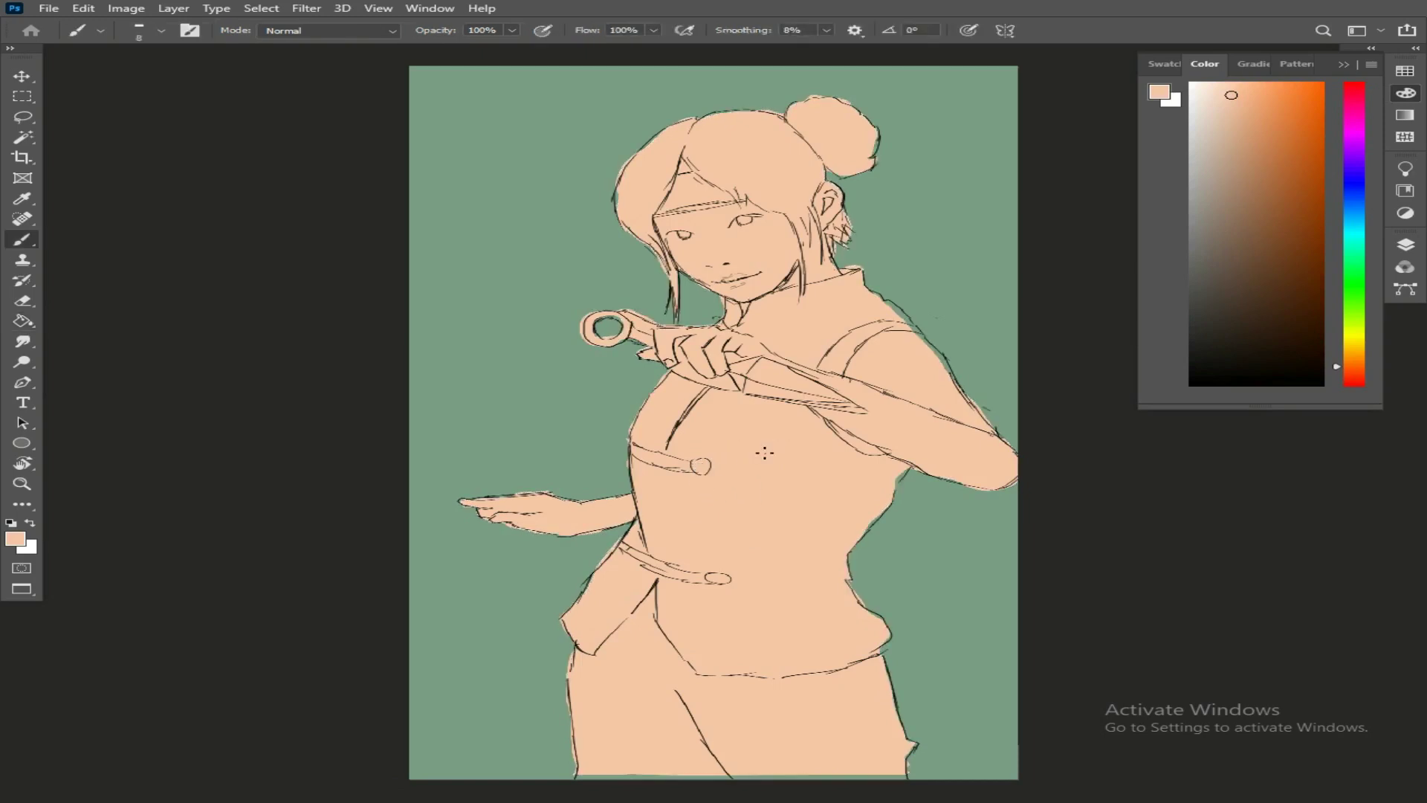
{"action": "key", "text": "d"}
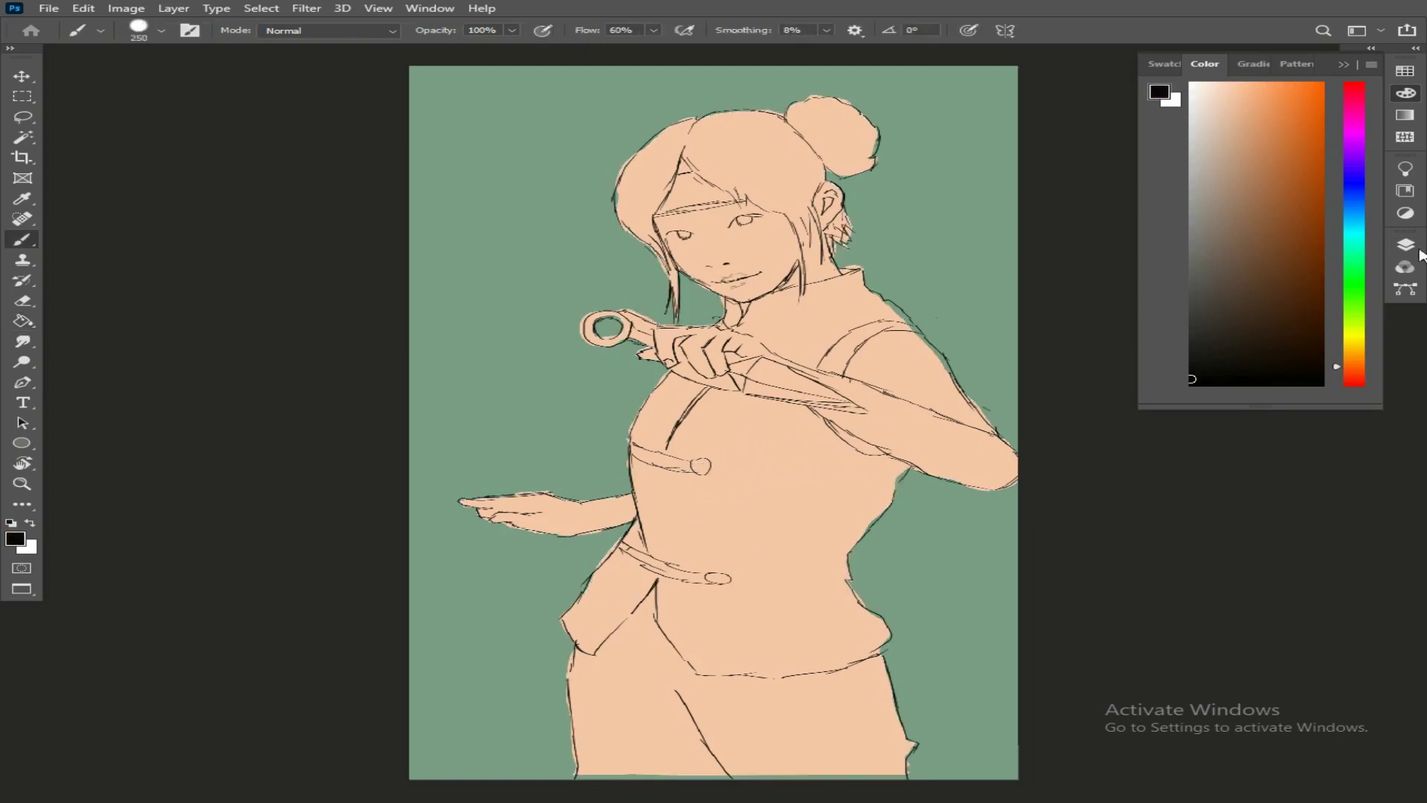
{"action": "key", "text": "F7"}
{"action": "mouse_move", "coordinate": [907, 144]}
{"action": "left_mouse_down"}
{"action": "mouse_move", "coordinate": [810, 137]}
{"action": "mouse_move", "coordinate": [880, 123]}
{"action": "left_mouse_up"}
{"action": "mouse_move", "coordinate": [795, 153]}
{"action": "left_mouse_down"}
{"action": "mouse_move", "coordinate": [646, 173]}
{"action": "mouse_move", "coordinate": [624, 236]}
{"action": "mouse_move", "coordinate": [675, 315]}
{"action": "left_mouse_up"}
Paint the thin black hair strands framing both sides of the face with a much smaller brush.
{"action": "key", "text": "bracketleft"}
{"action": "key", "text": "bracketleft"}
{"action": "key", "text": "bracketleft"}
{"action": "key", "text": "bracketleft"}
{"action": "key", "text": "bracketleft"}
{"action": "key", "text": "bracketleft"}
{"action": "key", "text": "bracketleft"}
{"action": "key", "text": "bracketleft"}
{"action": "key", "text": "bracketleft"}
{"action": "key", "text": "bracketleft"}
{"action": "left_click_drag", "start_coordinate": [664, 239], "coordinate": [677, 270]}
{"action": "mouse_move", "coordinate": [694, 163]}
{"action": "left_mouse_down"}
{"action": "mouse_move", "coordinate": [804, 261]}
{"action": "mouse_move", "coordinate": [794, 316]}
{"action": "left_mouse_up"}
{"action": "key", "text": "bracketleft"}
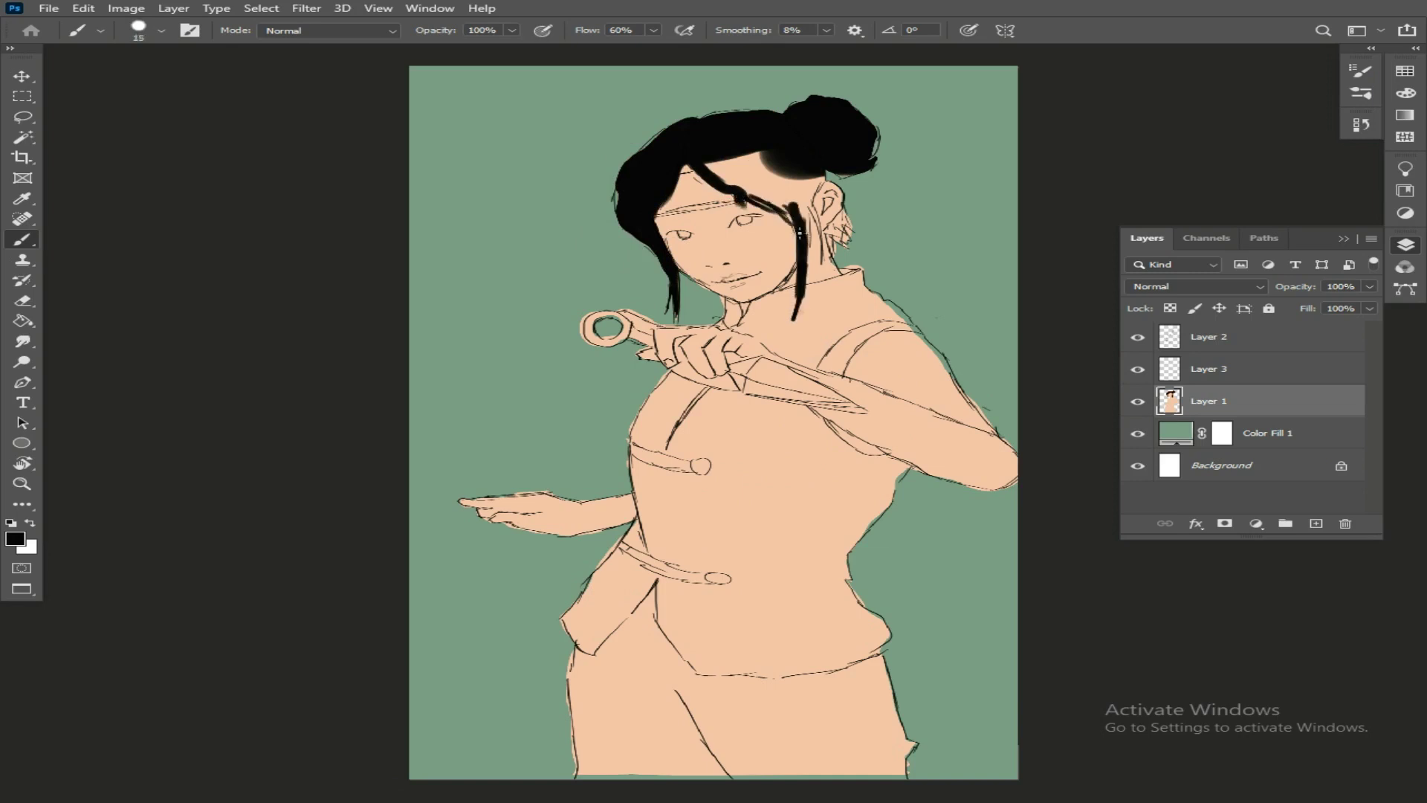
Fill the remaining hair above and behind the ear with black using a larger brush.
{"action": "key", "text": "bracketright"}
{"action": "key", "text": "bracketright"}
{"action": "key", "text": "bracketright"}
{"action": "key", "text": "bracketright"}
{"action": "key", "text": "bracketright"}
{"action": "key", "text": "bracketright"}
{"action": "key", "text": "bracketright"}
{"action": "key", "text": "bracketright"}
{"action": "key", "text": "bracketright"}
{"action": "key", "text": "bracketright"}
{"action": "key", "text": "bracketright"}
{"action": "mouse_move", "coordinate": [765, 189]}
{"action": "left_mouse_down"}
{"action": "mouse_move", "coordinate": [712, 154]}
{"action": "mouse_move", "coordinate": [781, 175]}
{"action": "mouse_move", "coordinate": [792, 194]}
{"action": "mouse_move", "coordinate": [721, 171]}
{"action": "mouse_move", "coordinate": [793, 199]}
{"action": "mouse_move", "coordinate": [816, 262]}
{"action": "mouse_move", "coordinate": [836, 257]}
{"action": "left_mouse_up"}
Outline the trousers' edges in black with a small brush, starting from the opening between the vest flaps.
{"action": "key", "text": "bracketleft"}
{"action": "key", "text": "bracketleft"}
{"action": "key", "text": "bracketleft"}
{"action": "key", "text": "bracketleft"}
{"action": "key", "text": "bracketleft"}
{"action": "key", "text": "bracketleft"}
{"action": "key", "text": "bracketleft"}
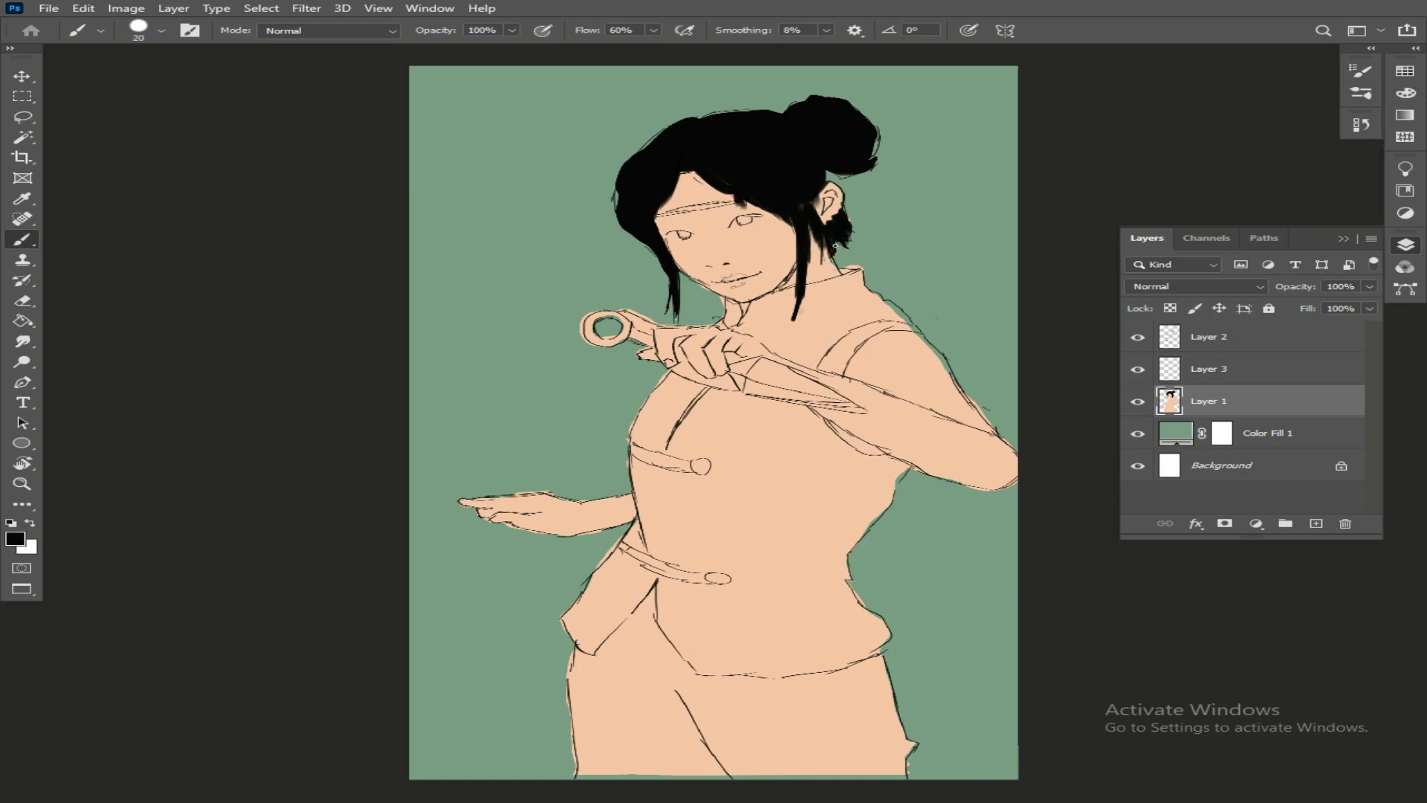
{"action": "mouse_move", "coordinate": [650, 591]}
{"action": "left_mouse_down"}
{"action": "mouse_move", "coordinate": [595, 672]}
{"action": "mouse_move", "coordinate": [574, 658]}
{"action": "mouse_move", "coordinate": [576, 749]}
{"action": "left_mouse_up"}
Fill the trousers with solid black, working up into the narrow tip between the vest flaps.
{"action": "key", "text": "bracketright"}
{"action": "key", "text": "bracketright"}
{"action": "key", "text": "bracketright"}
{"action": "key", "text": "bracketright"}
{"action": "key", "text": "bracketright"}
{"action": "key", "text": "bracketright"}
{"action": "key", "text": "bracketright"}
{"action": "key", "text": "bracketright"}
{"action": "key", "text": "bracketright"}
{"action": "key", "text": "bracketright"}
{"action": "key", "text": "bracketright"}
{"action": "key", "text": "bracketright"}
{"action": "mouse_move", "coordinate": [619, 687]}
{"action": "left_mouse_down"}
{"action": "mouse_move", "coordinate": [745, 738]}
{"action": "mouse_move", "coordinate": [879, 730]}
{"action": "mouse_move", "coordinate": [861, 675]}
{"action": "mouse_move", "coordinate": [768, 697]}
{"action": "mouse_move", "coordinate": [636, 683]}
{"action": "mouse_move", "coordinate": [622, 650]}
{"action": "mouse_move", "coordinate": [636, 636]}
{"action": "mouse_move", "coordinate": [571, 666]}
{"action": "mouse_move", "coordinate": [650, 596]}
{"action": "left_mouse_up"}
{"action": "key", "text": "bracketleft"}
{"action": "key", "text": "bracketleft"}
{"action": "key", "text": "bracketleft"}
{"action": "key", "text": "bracketleft"}
{"action": "key", "text": "bracketleft"}
{"action": "key", "text": "bracketleft"}
{"action": "key", "text": "bracketleft"}
{"action": "key", "text": "bracketleft"}
{"action": "key", "text": "bracketleft"}
{"action": "key", "text": "bracketleft"}
{"action": "key", "text": "bracketleft"}
{"action": "key", "text": "bracketleft"}
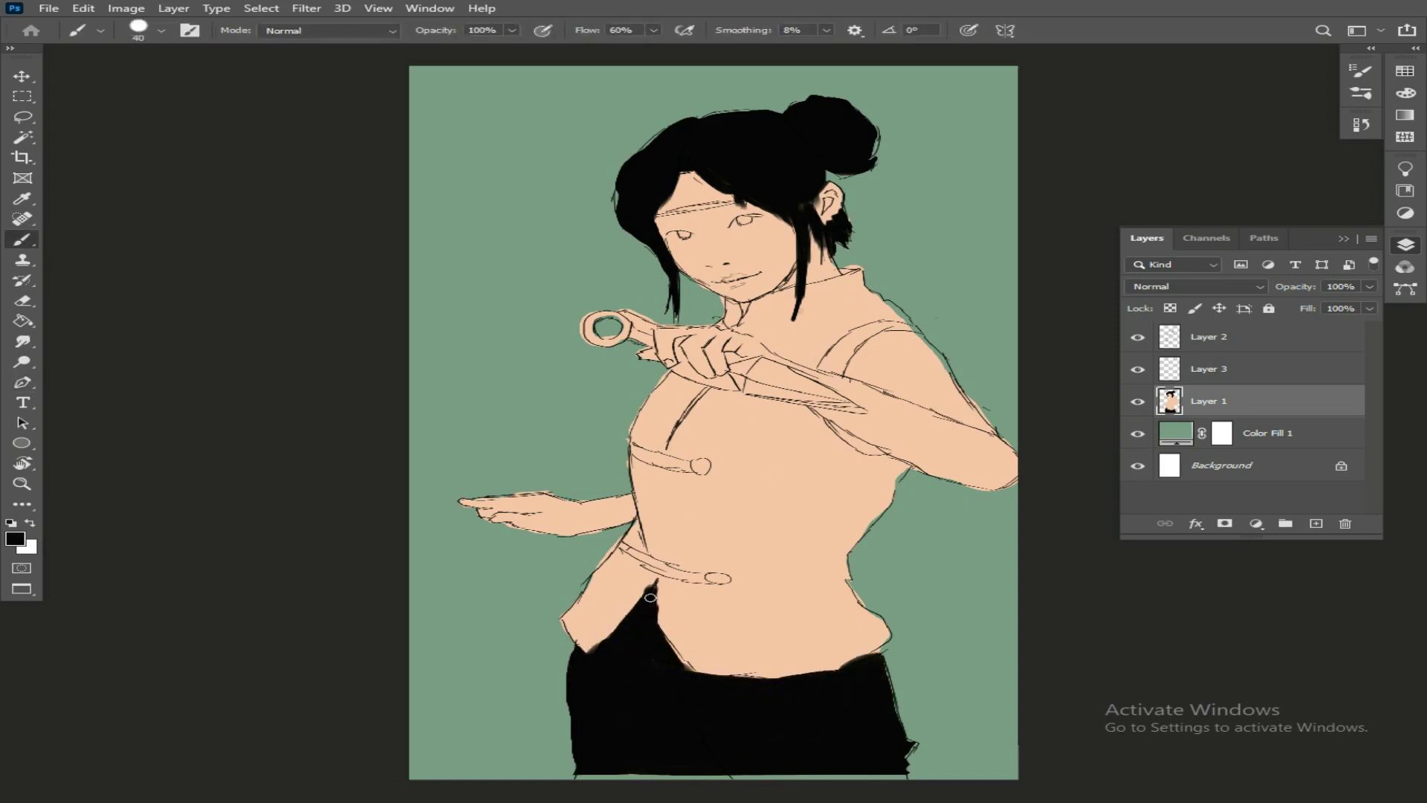
Choose a light pink and paint the vest's collar and shoulder area above the raised arm.
{"action": "left_click", "coordinate": [1406, 92]}
{"action": "left_click", "coordinate": [1231, 91]}
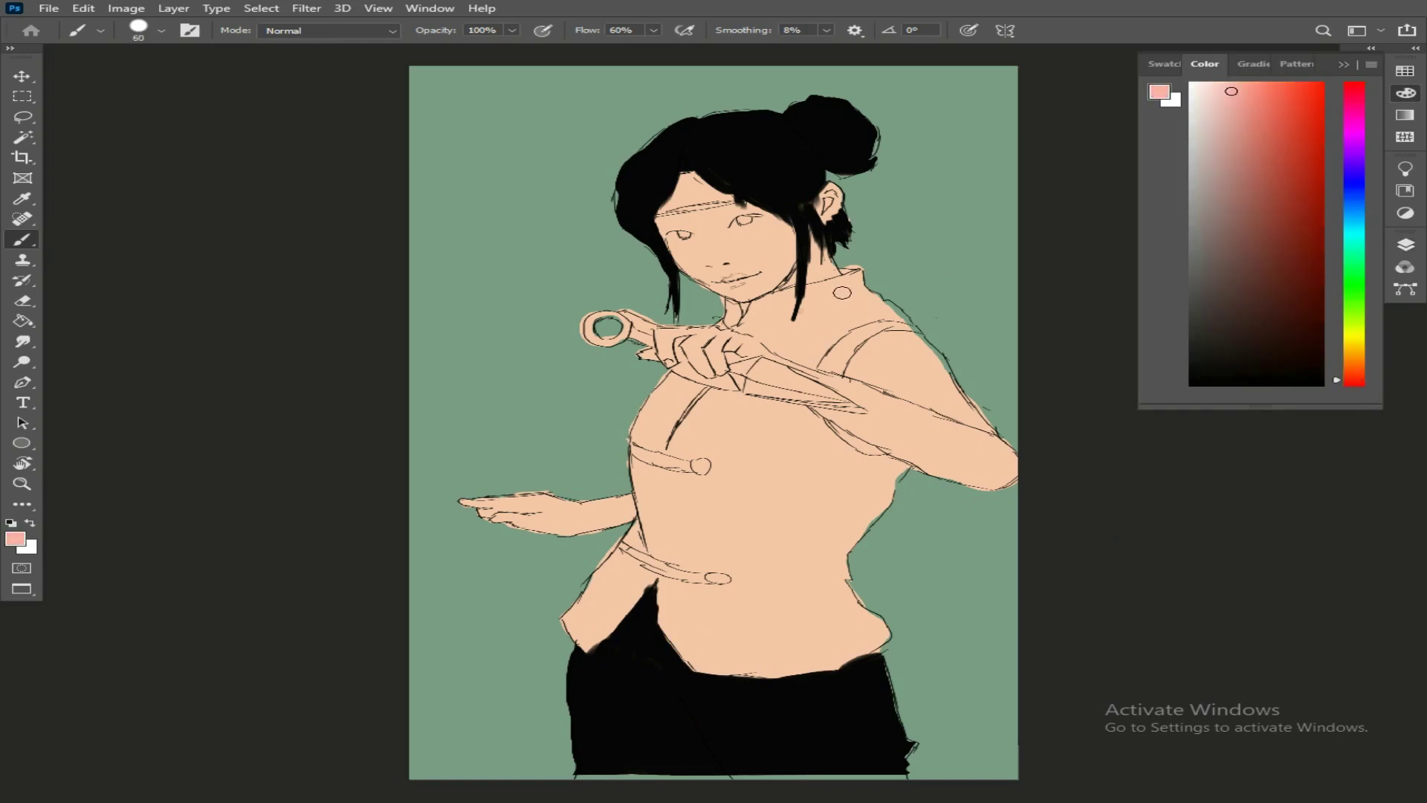
{"action": "key", "text": "bracketright"}
{"action": "left_click_drag", "start_coordinate": [816, 323], "coordinate": [854, 278]}
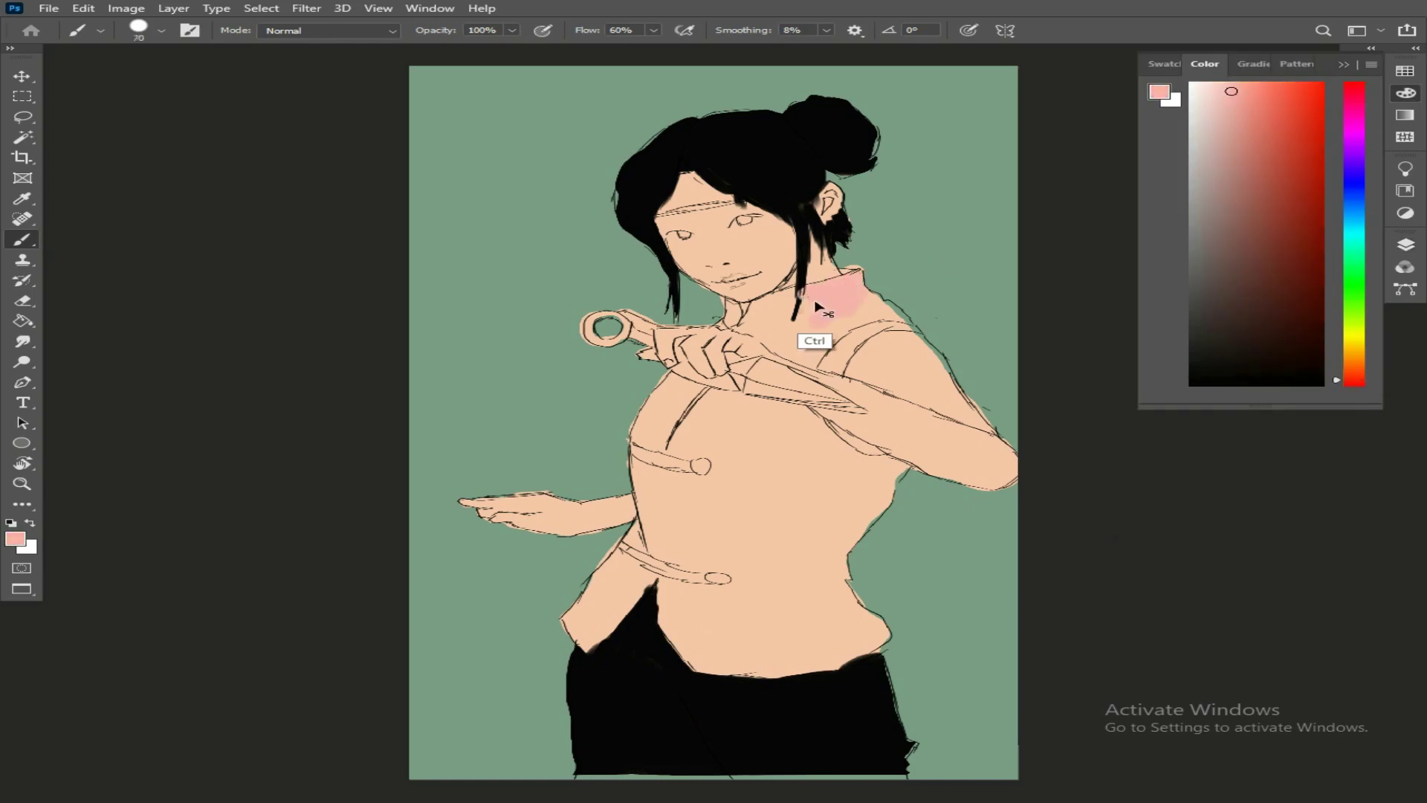
{"action": "key", "text": "ctrl+z"}
{"action": "mouse_move", "coordinate": [820, 296]}
{"action": "left_mouse_down"}
{"action": "mouse_move", "coordinate": [865, 309]}
{"action": "mouse_move", "coordinate": [814, 331]}
{"action": "mouse_move", "coordinate": [786, 301]}
{"action": "left_mouse_up"}
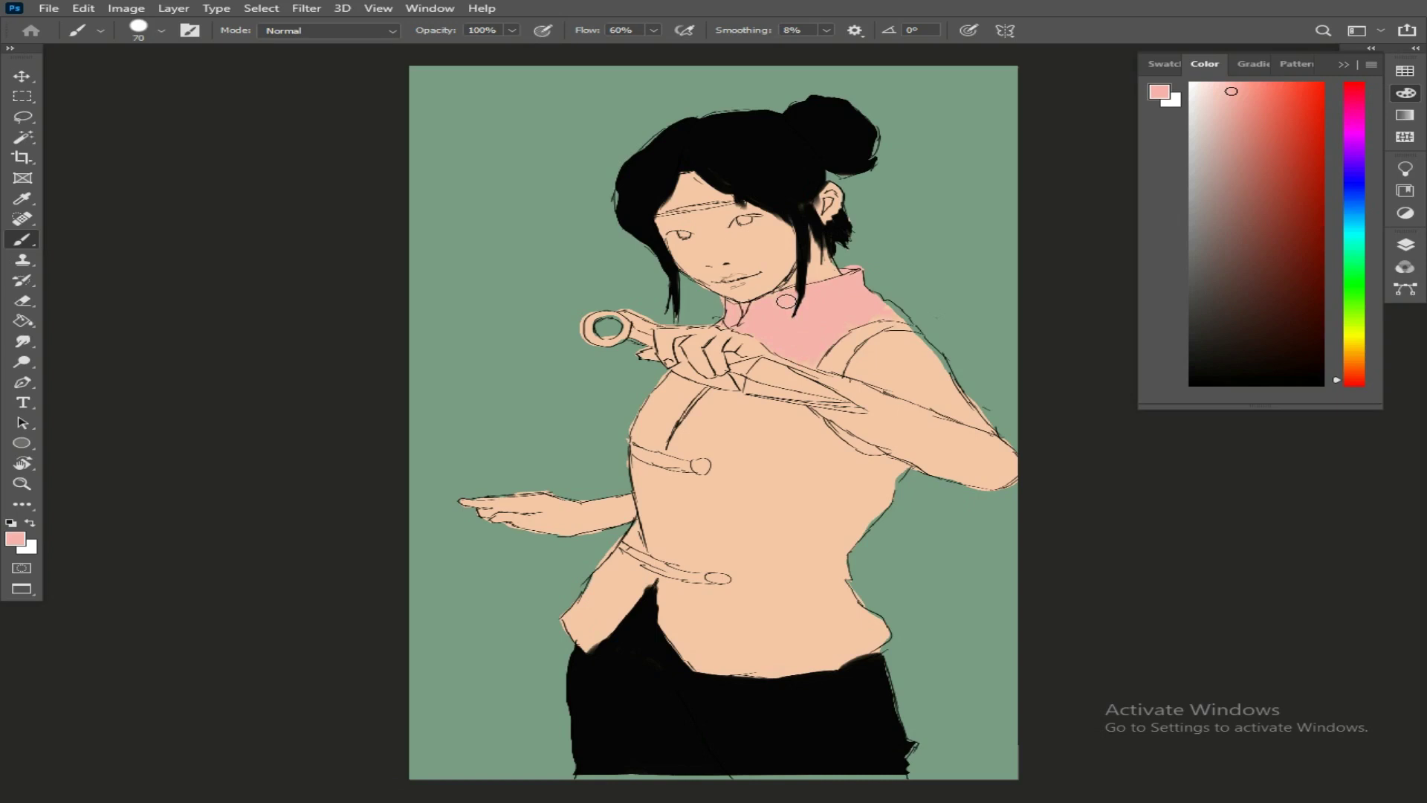
Block in the lower half of the vest with pink using a larger brush.
{"action": "key", "text": "bracketright"}
{"action": "key", "text": "bracketright"}
{"action": "key", "text": "bracketright"}
{"action": "key", "text": "bracketright"}
{"action": "key", "text": "bracketright"}
{"action": "key", "text": "bracketright"}
{"action": "key", "text": "bracketright"}
{"action": "key", "text": "bracketright"}
{"action": "key", "text": "bracketright"}
{"action": "mouse_move", "coordinate": [844, 513]}
{"action": "left_mouse_down"}
{"action": "mouse_move", "coordinate": [867, 632]}
{"action": "mouse_move", "coordinate": [822, 643]}
{"action": "mouse_move", "coordinate": [725, 635]}
{"action": "mouse_move", "coordinate": [673, 524]}
{"action": "mouse_move", "coordinate": [629, 556]}
{"action": "left_mouse_up"}
Paint pink up to the vest's hem and flap edges with a size 50 brush.
{"action": "key", "text": "bracketleft"}
{"action": "key", "text": "bracketleft"}
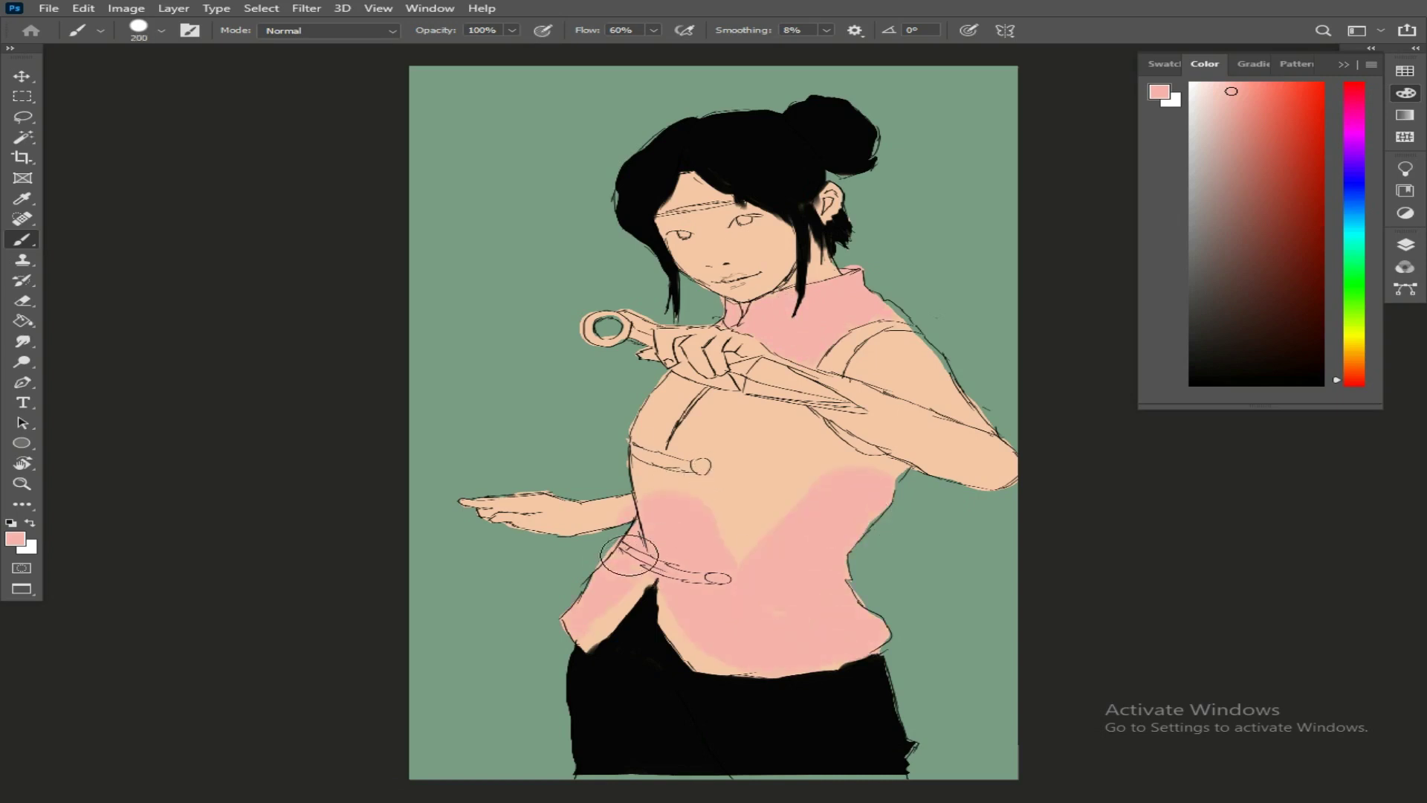
{"action": "key", "text": "bracketleft"}
{"action": "key", "text": "bracketleft"}
{"action": "key", "text": "bracketleft"}
{"action": "key", "text": "bracketleft"}
{"action": "key", "text": "bracketleft"}
{"action": "mouse_move", "coordinate": [586, 634]}
{"action": "left_mouse_down"}
{"action": "mouse_move", "coordinate": [645, 591]}
{"action": "mouse_move", "coordinate": [676, 631]}
{"action": "mouse_move", "coordinate": [745, 669]}
{"action": "left_mouse_up"}
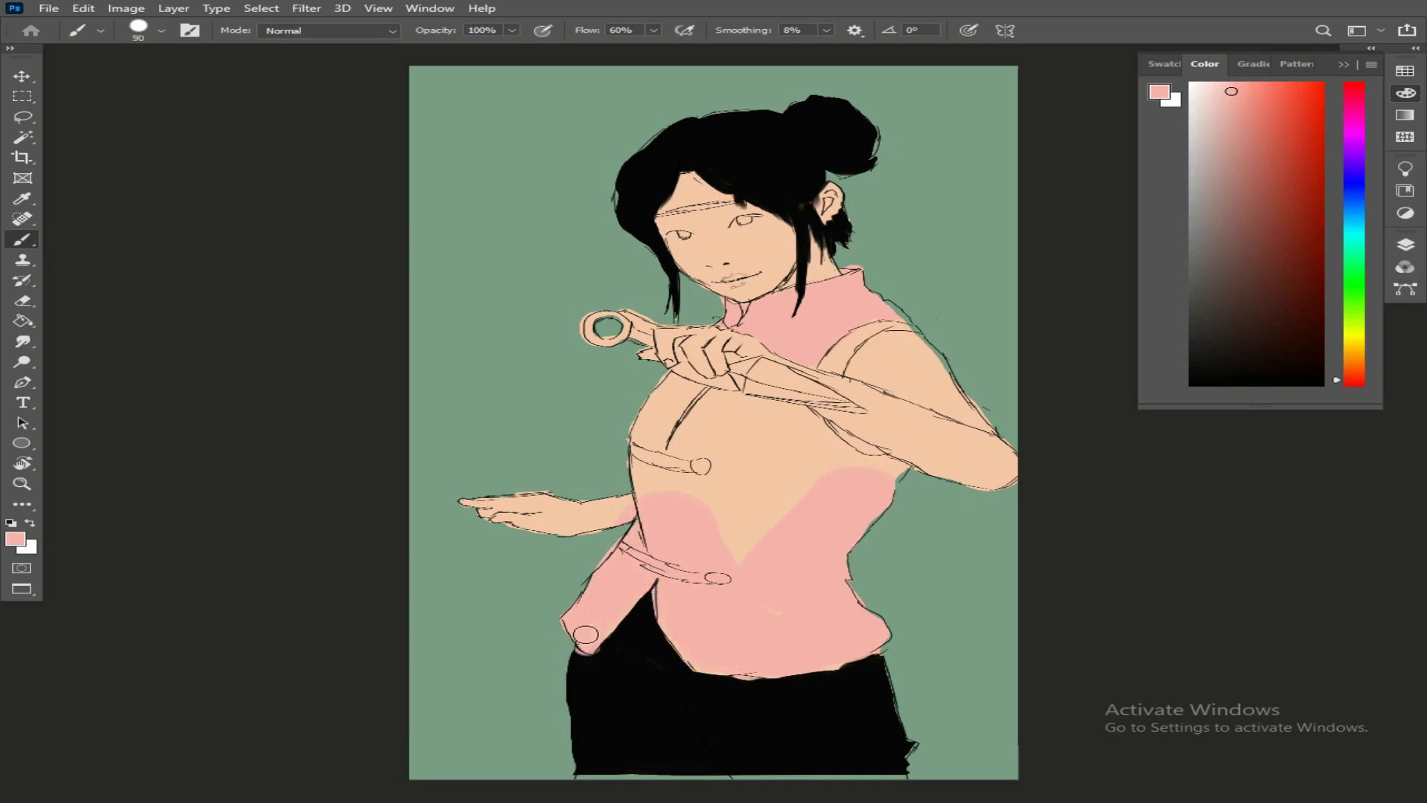
Cover the vest's chest area in pink, enlarging the brush to 175 for the broad areas.
{"action": "mouse_move", "coordinate": [750, 547]}
{"action": "left_mouse_down"}
{"action": "mouse_move", "coordinate": [810, 476]}
{"action": "mouse_move", "coordinate": [814, 427]}
{"action": "left_mouse_up"}
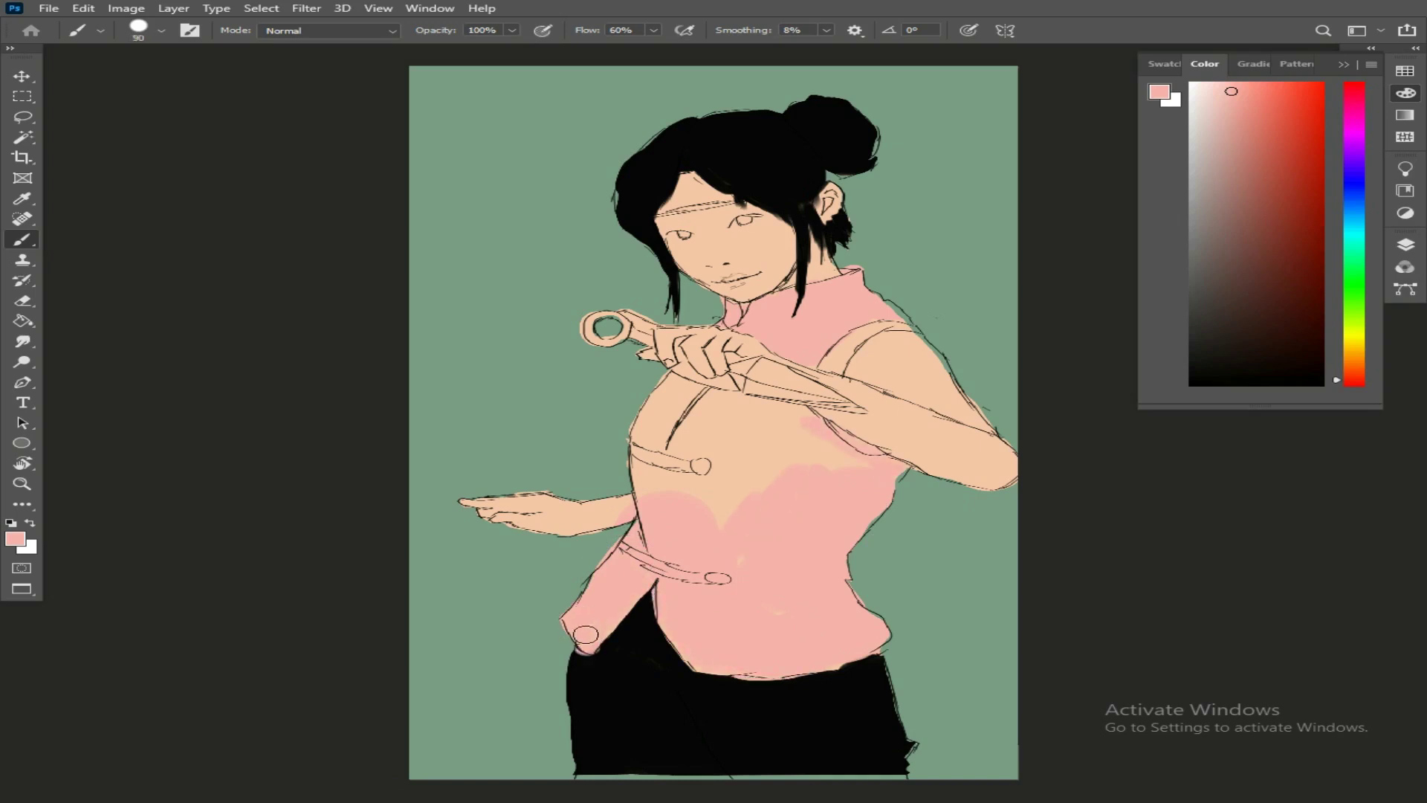
{"action": "key", "text": "bracketright"}
{"action": "key", "text": "bracketright"}
{"action": "key", "text": "bracketright"}
{"action": "key", "text": "bracketright"}
{"action": "mouse_move", "coordinate": [654, 428]}
{"action": "left_mouse_down"}
{"action": "mouse_move", "coordinate": [691, 483]}
{"action": "mouse_move", "coordinate": [655, 419]}
{"action": "left_mouse_up"}
{"action": "left_click_drag", "start_coordinate": [777, 427], "coordinate": [844, 461]}
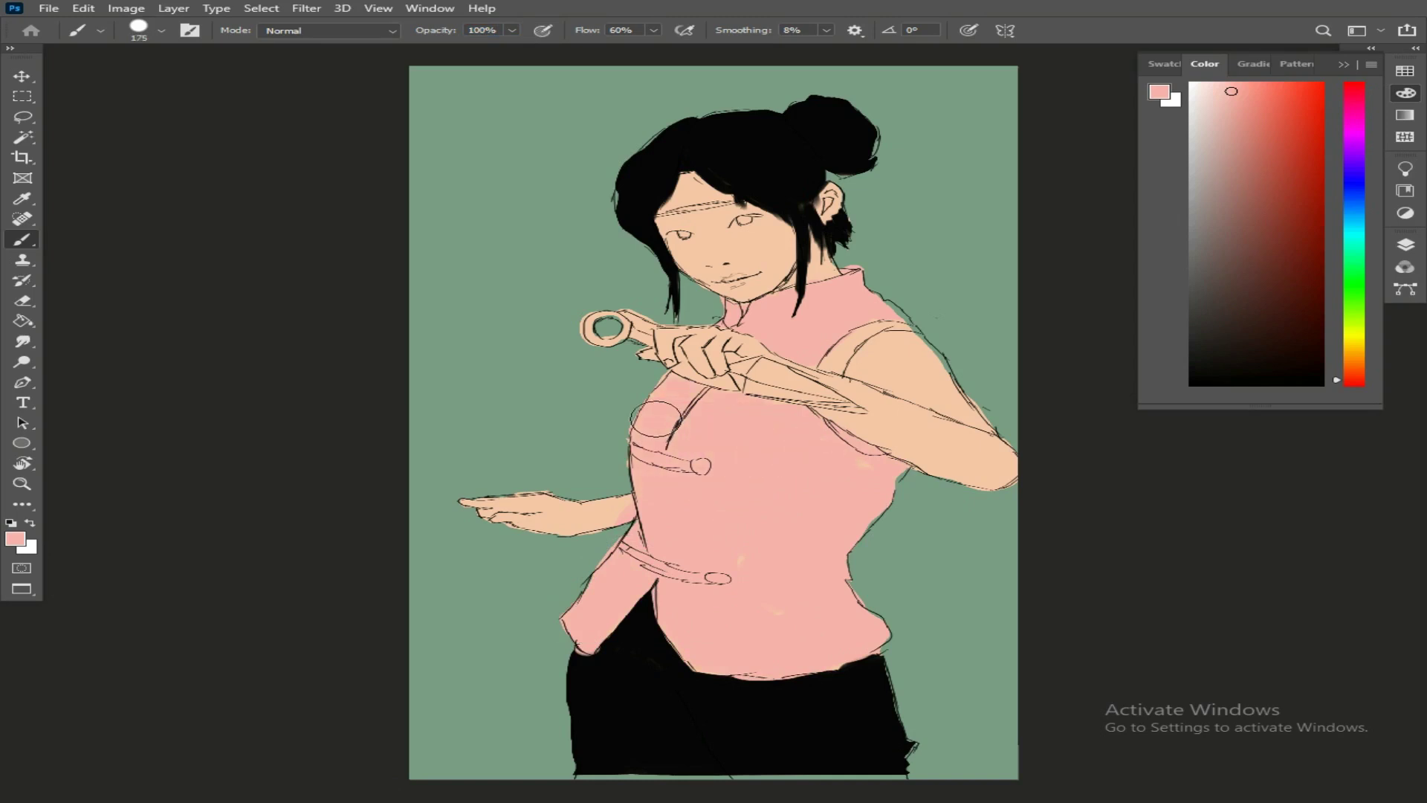
Paint the armhole trim pink with a small brush and cover the pink spill on the lowered wrist with sampled skin tone.
{"action": "key", "text": "bracketleft"}
{"action": "key", "text": "bracketleft"}
{"action": "key", "text": "bracketleft"}
{"action": "key", "text": "bracketleft"}
{"action": "key", "text": "bracketleft"}
{"action": "key", "text": "bracketleft"}
{"action": "key", "text": "bracketleft"}
{"action": "key", "text": "bracketleft"}
{"action": "key", "text": "e"}
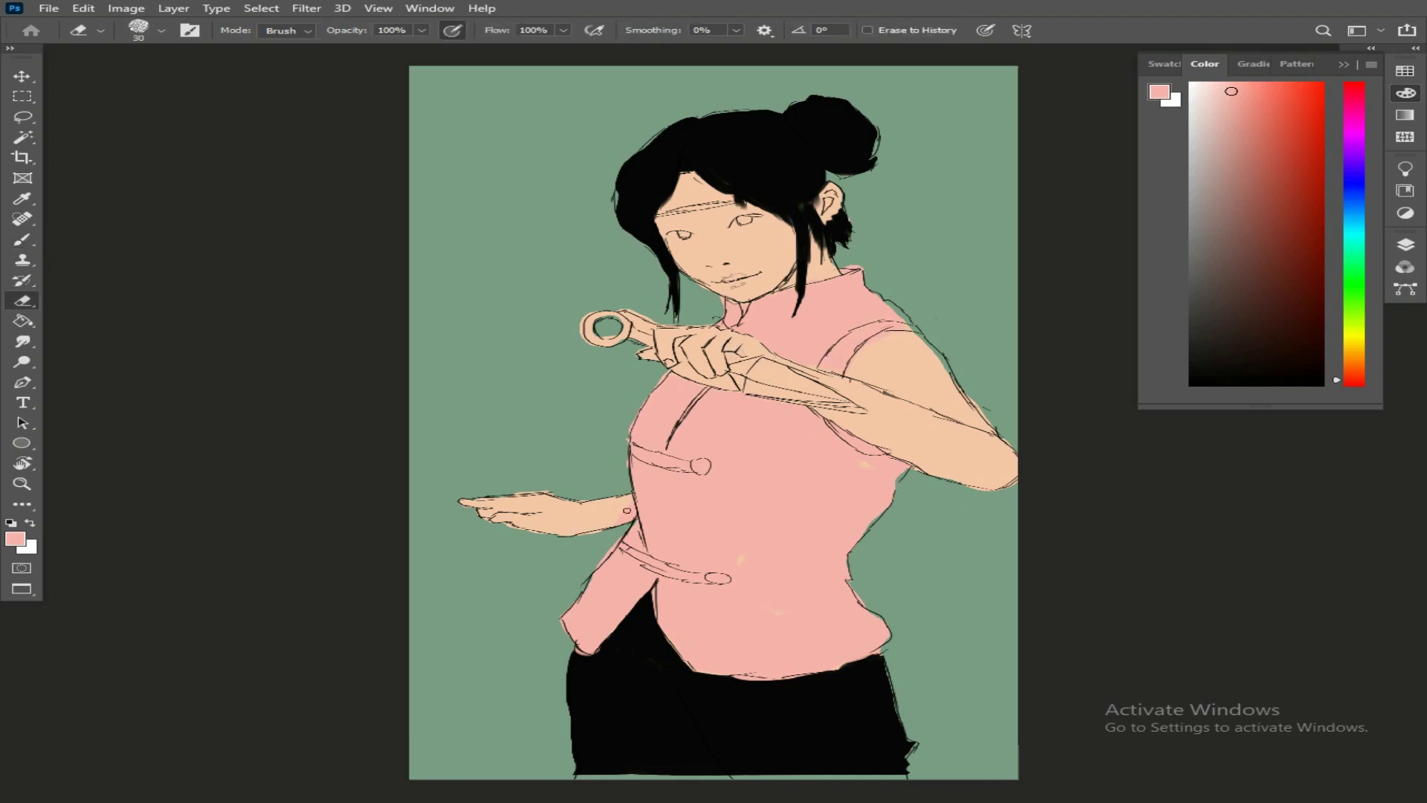
{"action": "key", "text": "b"}
{"action": "left_click", "coordinate": [620, 504], "text": "alt"}
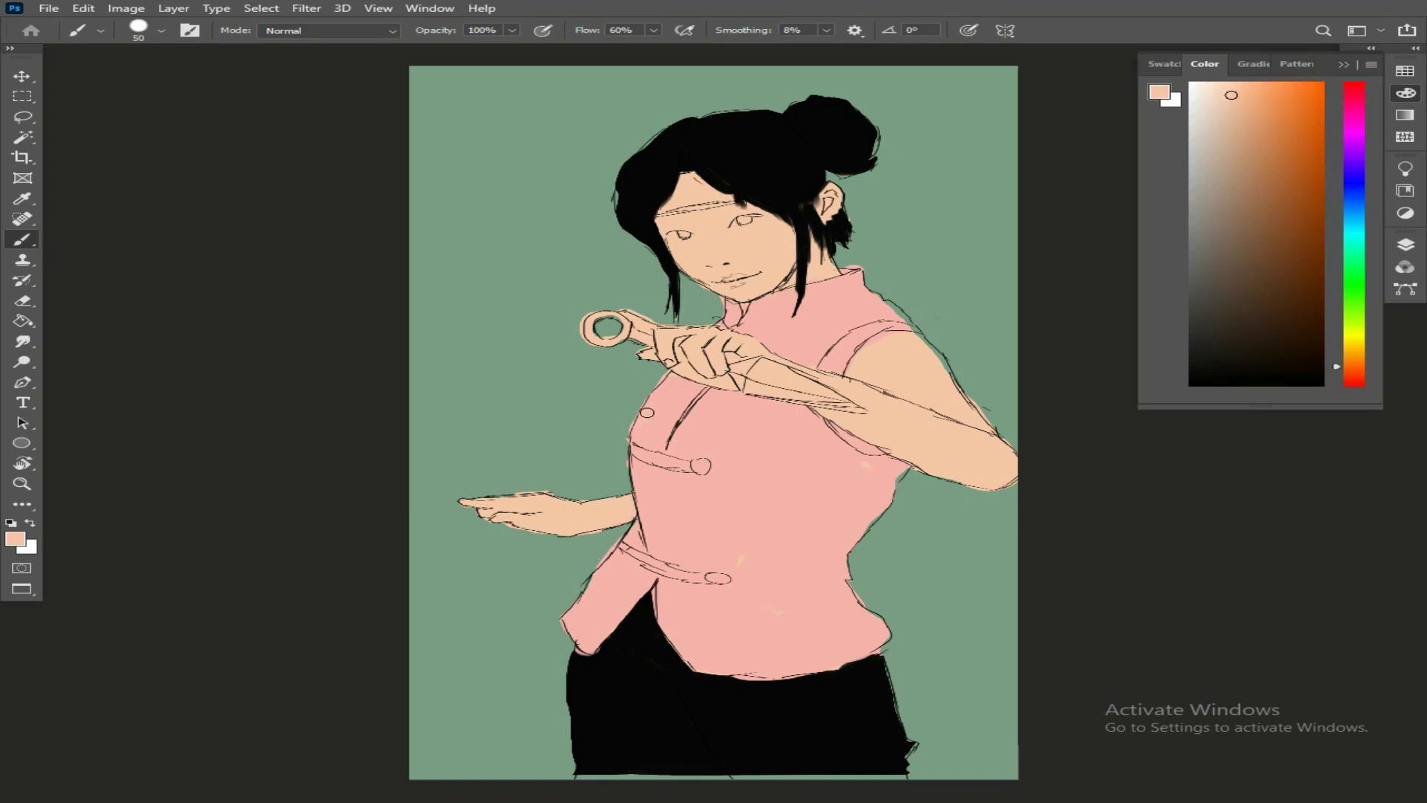
Sample a near-black colour from the sketch line and paint the knife's ring and blade with it.
{"action": "left_click", "coordinate": [651, 430], "text": "alt"}
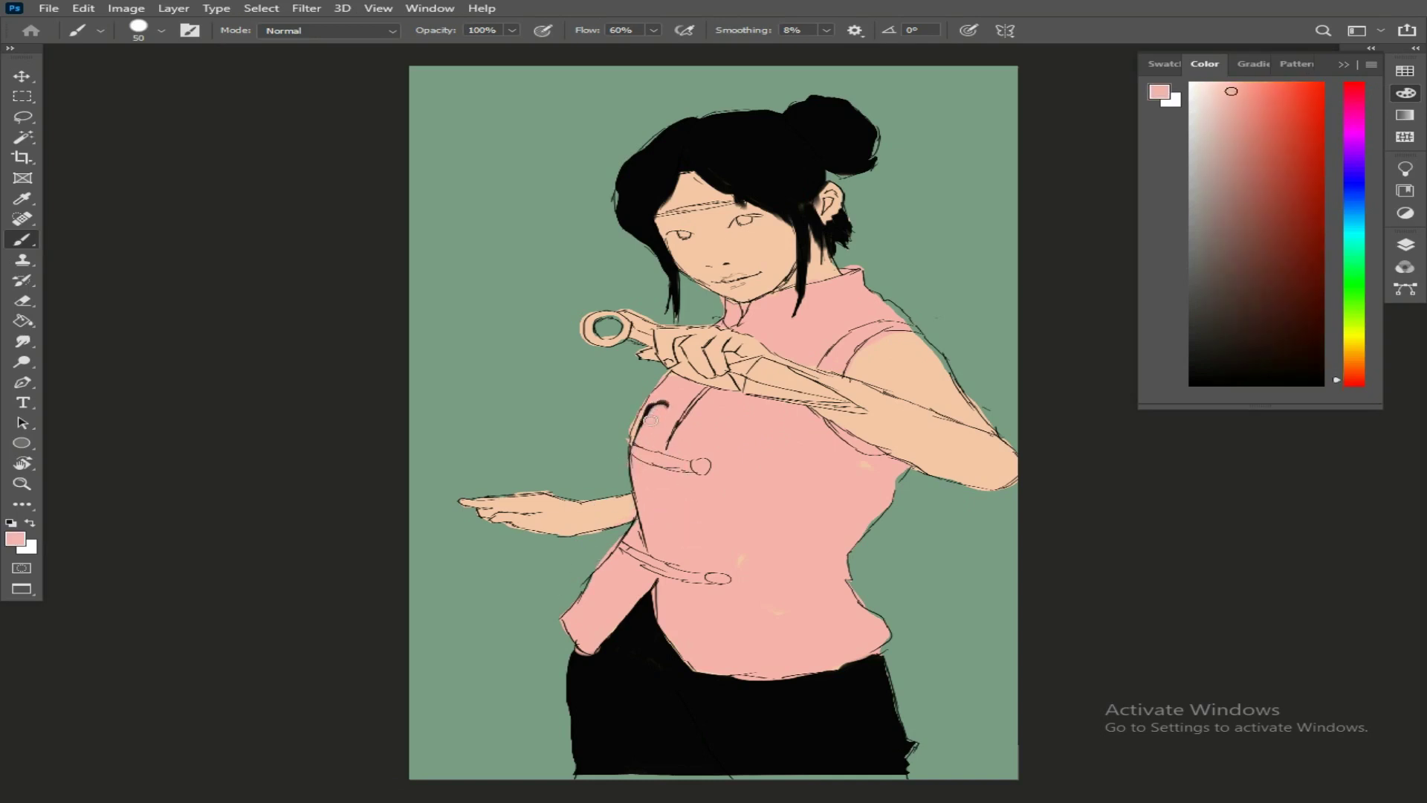
{"action": "left_click", "coordinate": [671, 434], "text": "alt"}
{"action": "mouse_move", "coordinate": [587, 318]}
{"action": "left_mouse_down"}
{"action": "mouse_move", "coordinate": [587, 340]}
{"action": "mouse_move", "coordinate": [625, 343]}
{"action": "left_mouse_up"}
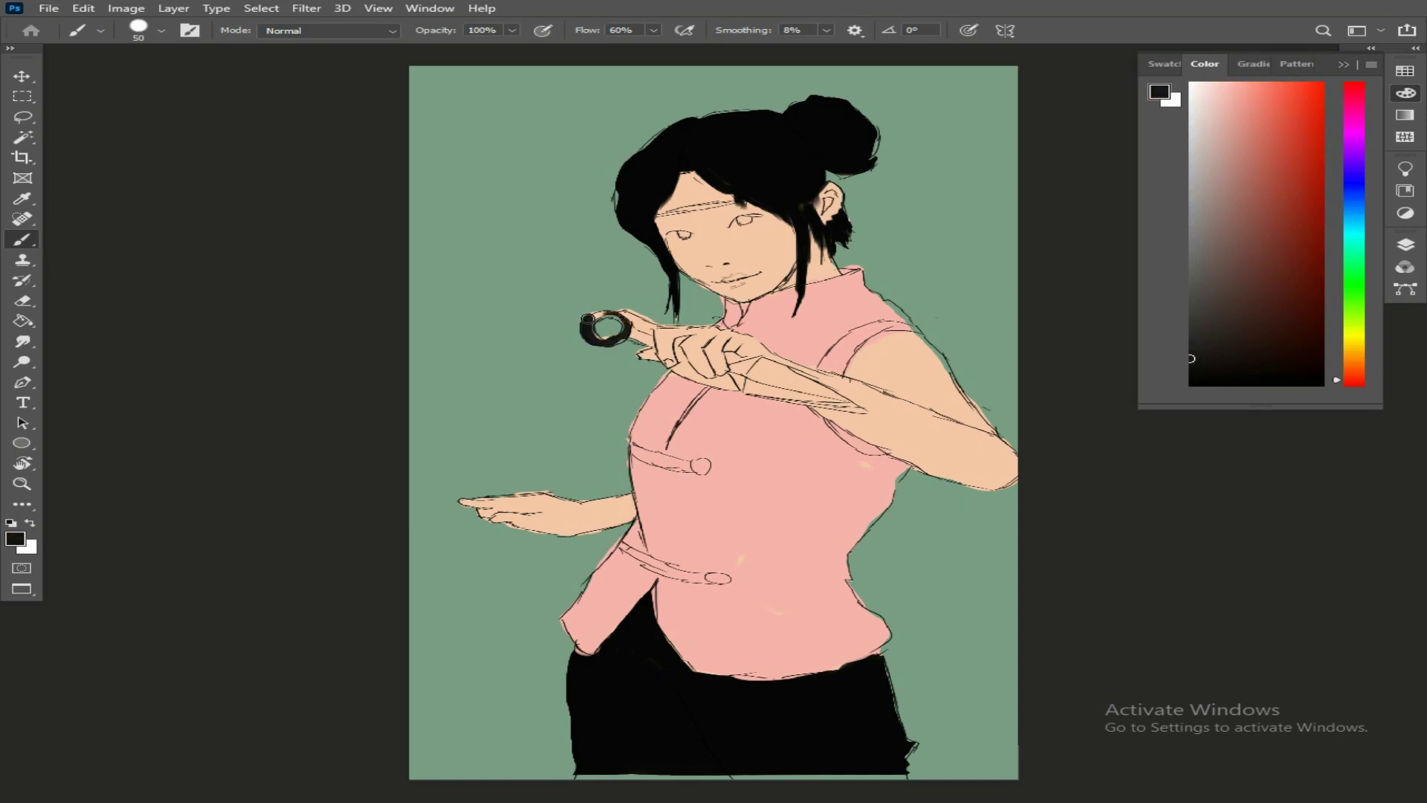
{"action": "mouse_move", "coordinate": [752, 360]}
{"action": "left_mouse_down"}
{"action": "mouse_move", "coordinate": [734, 368]}
{"action": "mouse_move", "coordinate": [740, 385]}
{"action": "mouse_move", "coordinate": [859, 408]}
{"action": "mouse_move", "coordinate": [818, 391]}
{"action": "mouse_move", "coordinate": [850, 401]}
{"action": "left_mouse_up"}
{"action": "mouse_move", "coordinate": [850, 401]}
{"action": "left_mouse_down"}
{"action": "mouse_move", "coordinate": [752, 378]}
{"action": "mouse_move", "coordinate": [843, 402]}
{"action": "left_mouse_up"}
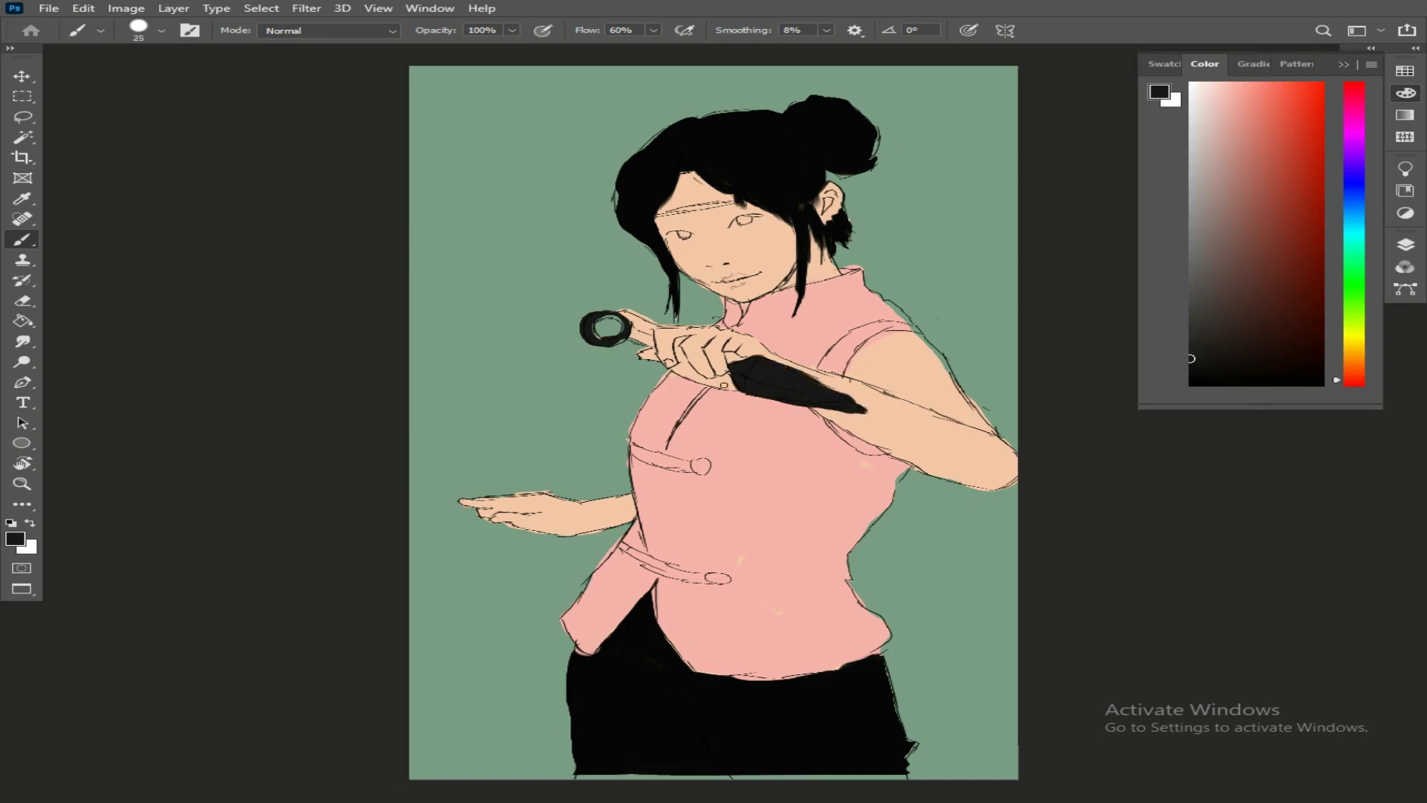
Paint the headband's lower edge near-black and its forehead plate light grey, and sample the hair's black beside it.
{"action": "mouse_move", "coordinate": [657, 217]}
{"action": "left_mouse_down"}
{"action": "mouse_move", "coordinate": [732, 204]}
{"action": "mouse_move", "coordinate": [700, 210]}
{"action": "left_mouse_up"}
{"action": "left_click_drag", "start_coordinate": [1220, 221], "coordinate": [1190, 131]}
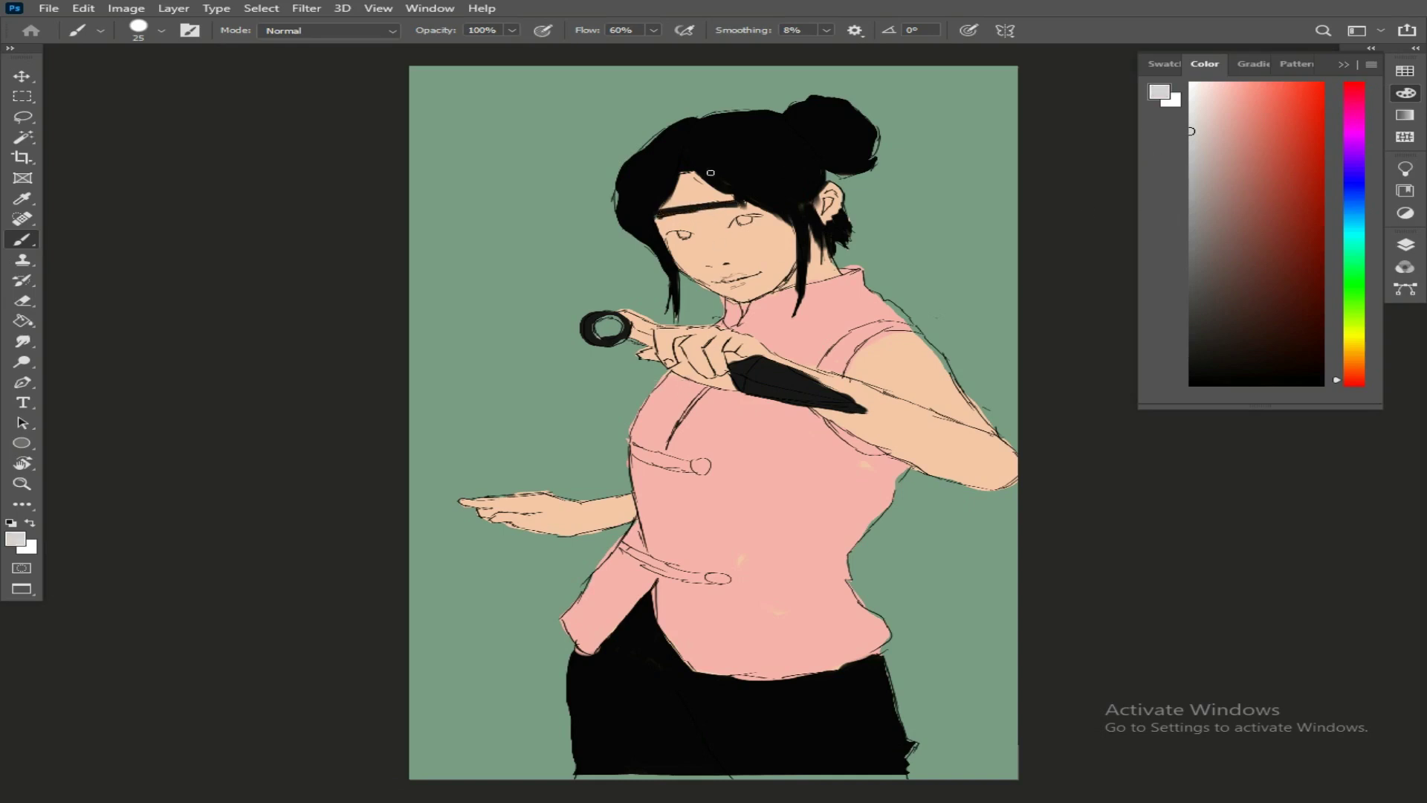
{"action": "left_click_drag", "start_coordinate": [681, 176], "coordinate": [672, 202]}
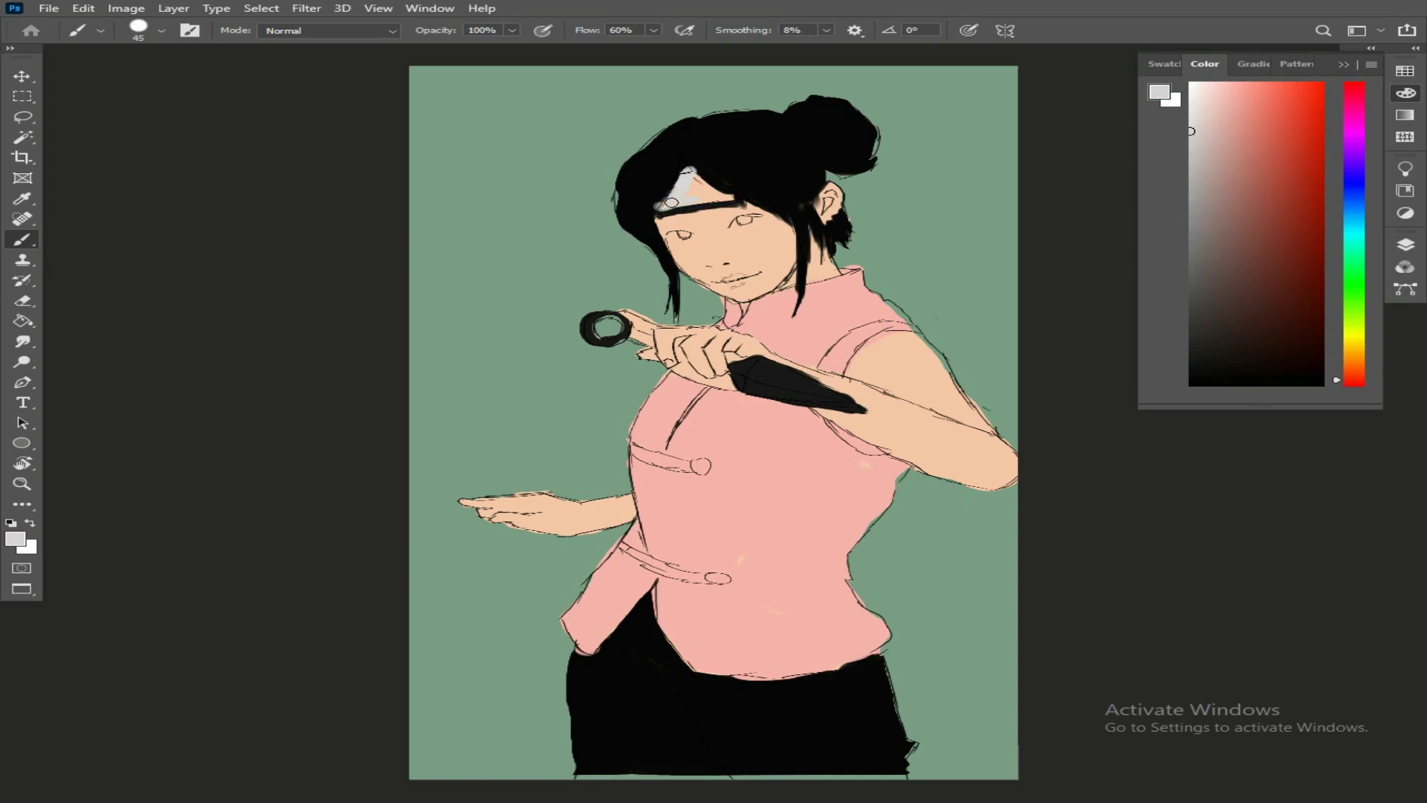
{"action": "left_click", "coordinate": [650, 195], "text": "alt"}
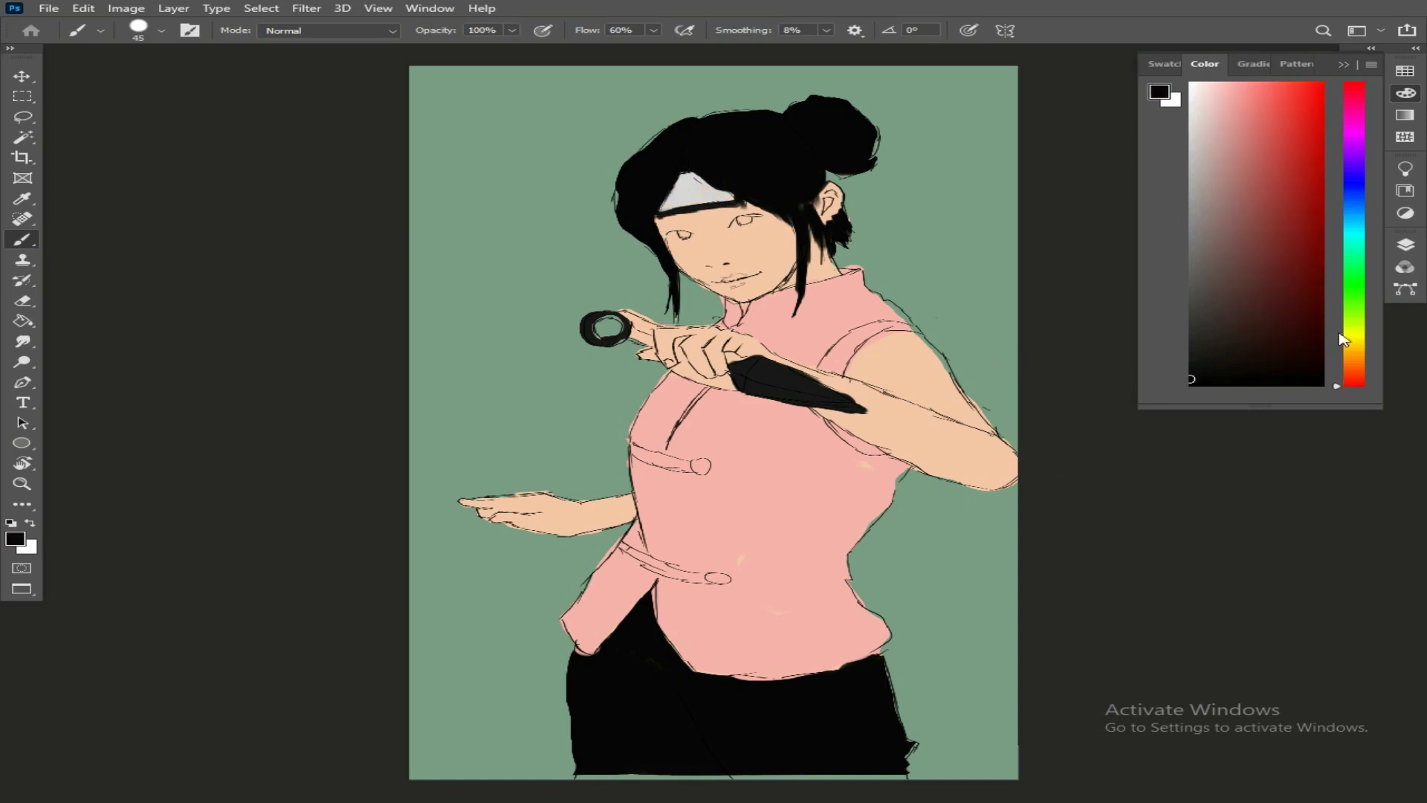
Choose a muted golden yellow and paint the two clasps on the front of the vest.
{"action": "left_click", "coordinate": [1357, 357]}
{"action": "left_click_drag", "start_coordinate": [1238, 221], "coordinate": [1255, 114]}
{"action": "left_click", "coordinate": [1353, 346]}
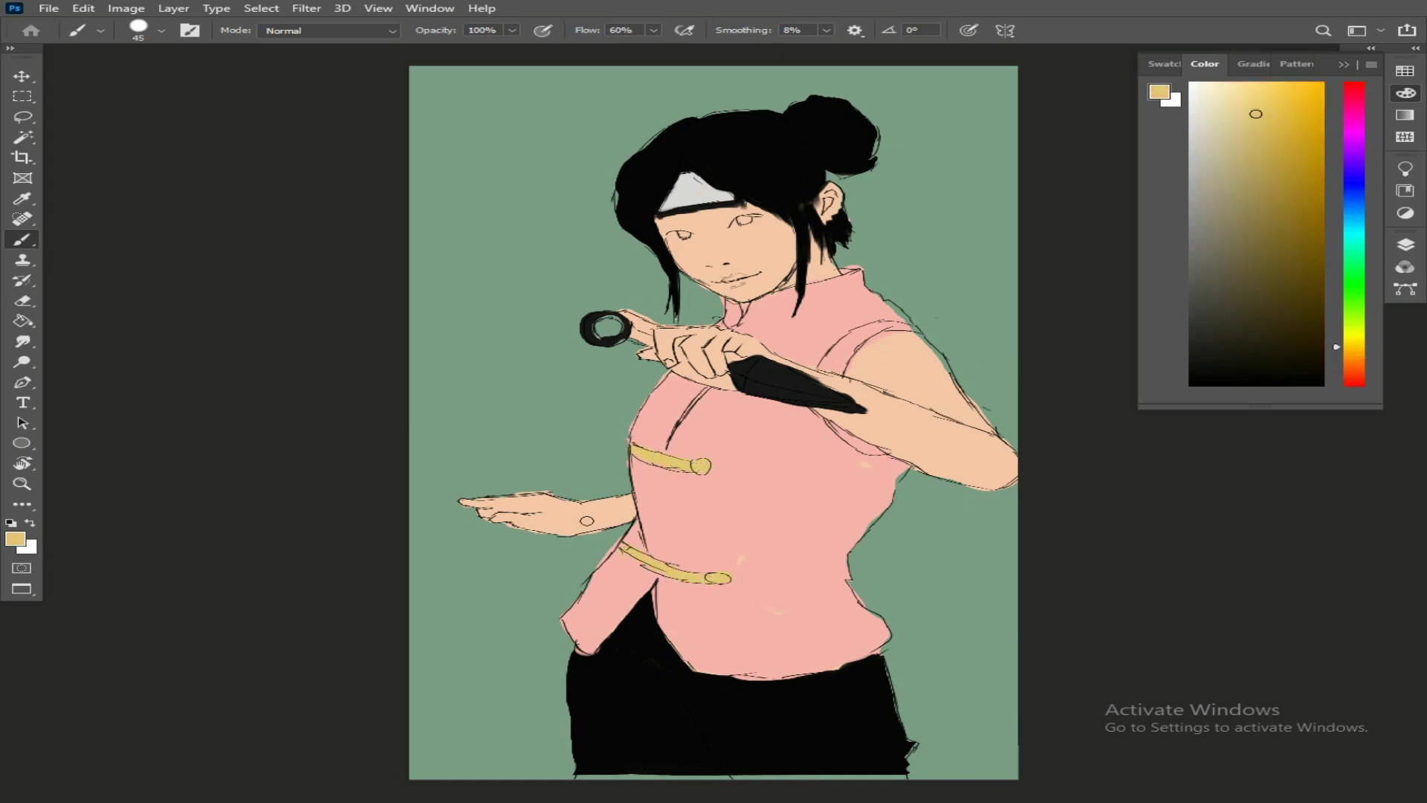
Choose a strong red and paint the armhole trim, the collar's inner edge and the knife handle.
{"action": "left_click", "coordinate": [1354, 383]}
{"action": "left_click", "coordinate": [1292, 141]}
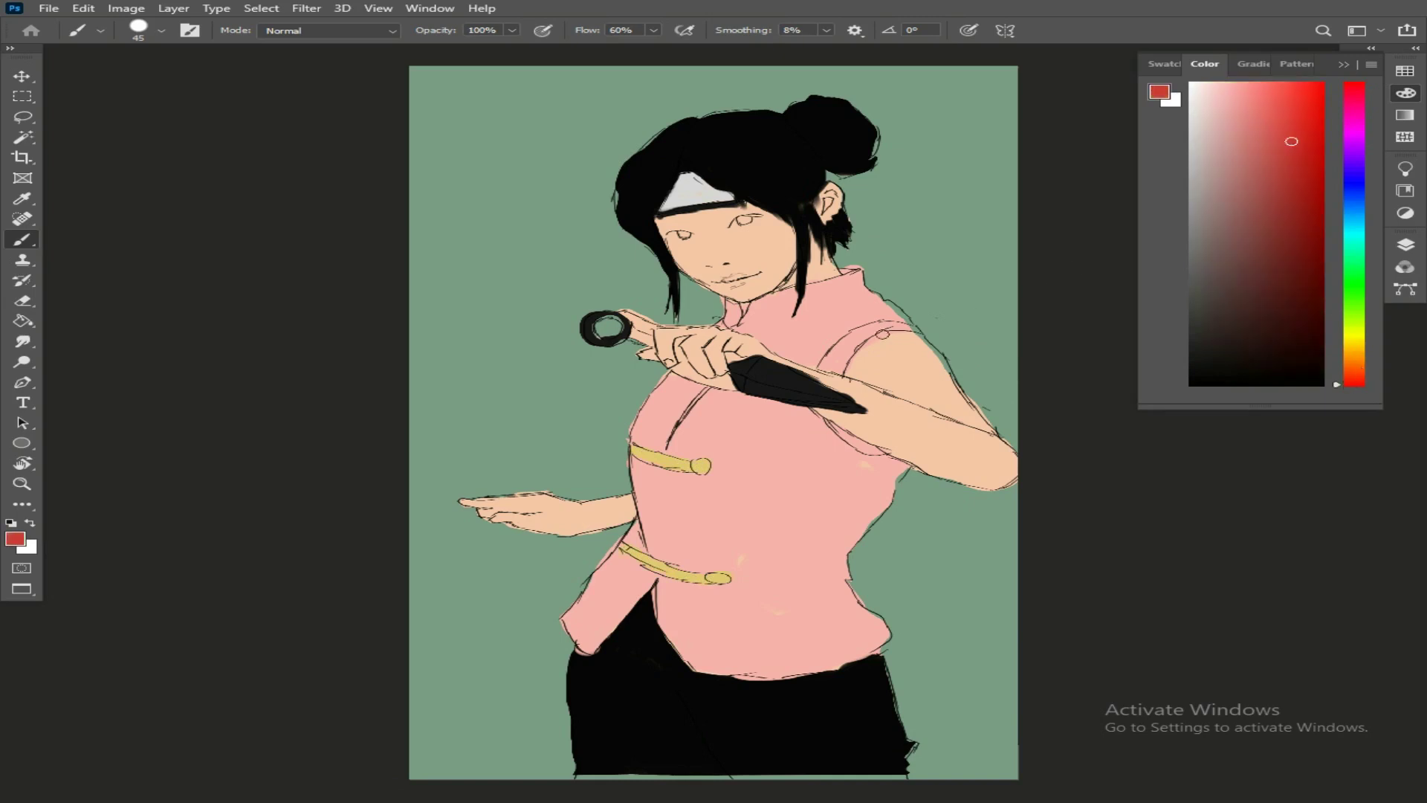
{"action": "mouse_move", "coordinate": [888, 327]}
{"action": "left_mouse_down"}
{"action": "mouse_move", "coordinate": [903, 325]}
{"action": "mouse_move", "coordinate": [844, 357]}
{"action": "mouse_move", "coordinate": [840, 343]}
{"action": "mouse_move", "coordinate": [823, 367]}
{"action": "left_mouse_up"}
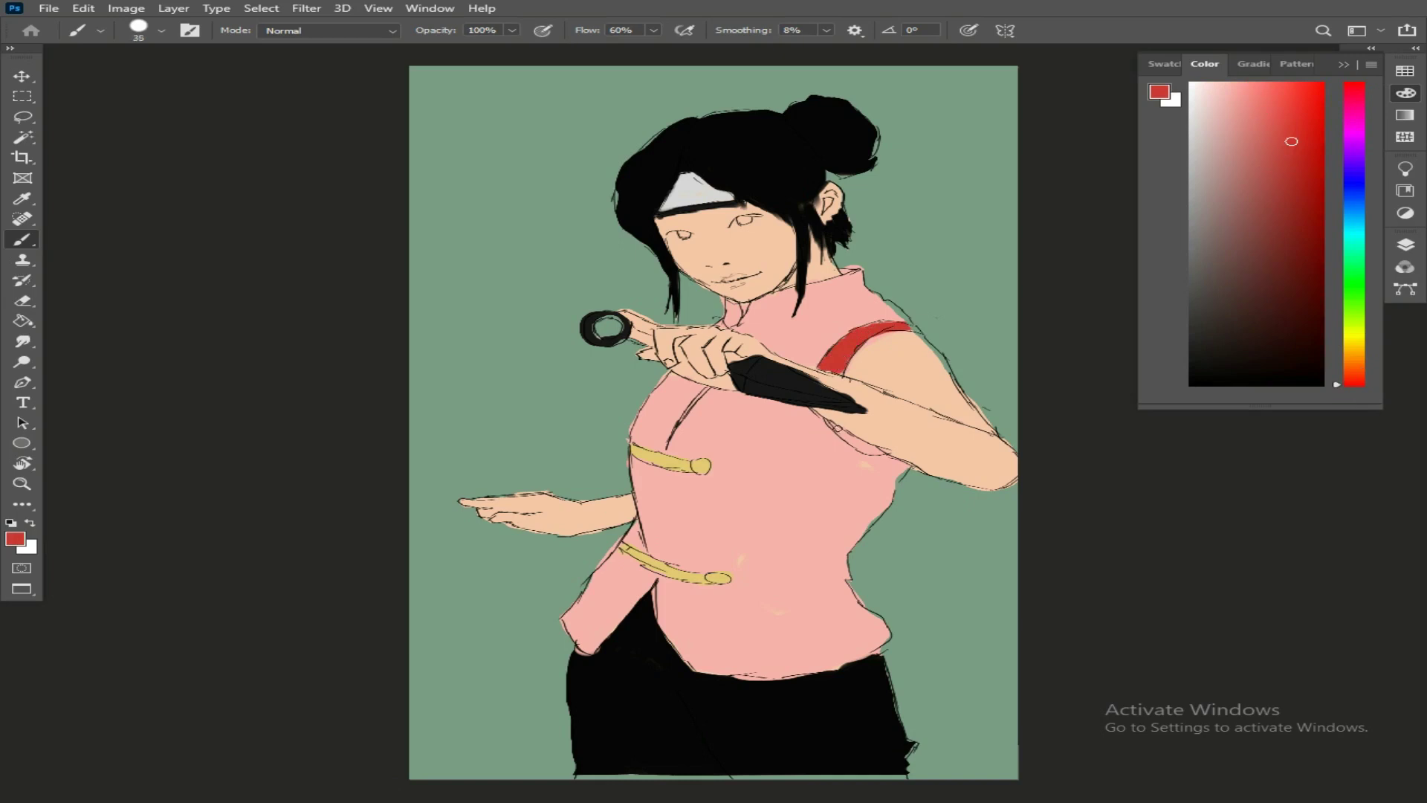
{"action": "left_click_drag", "start_coordinate": [826, 421], "coordinate": [850, 451]}
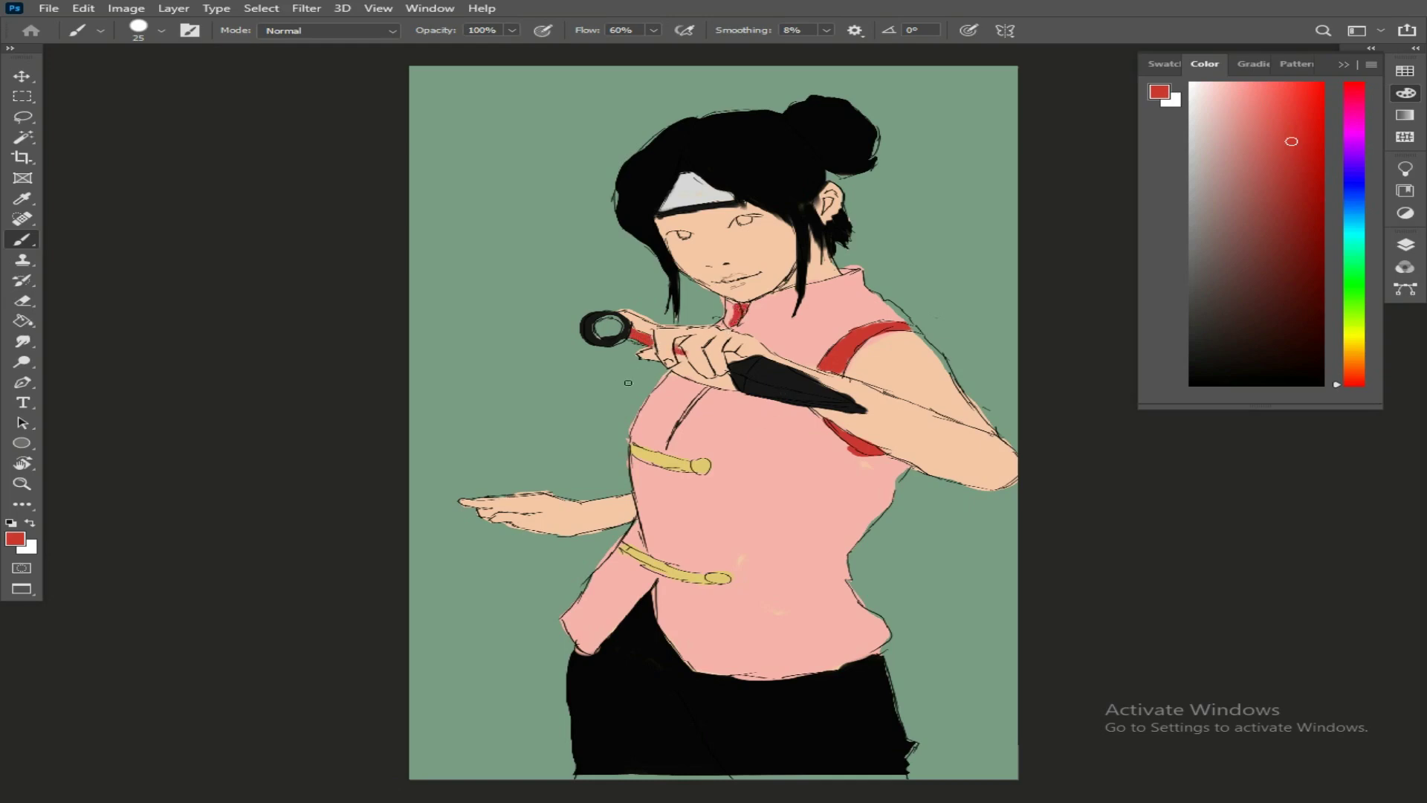
Clip Layer 3 to Layer 1 and set its blend mode to Multiply.
{"action": "left_click", "coordinate": [1405, 244]}
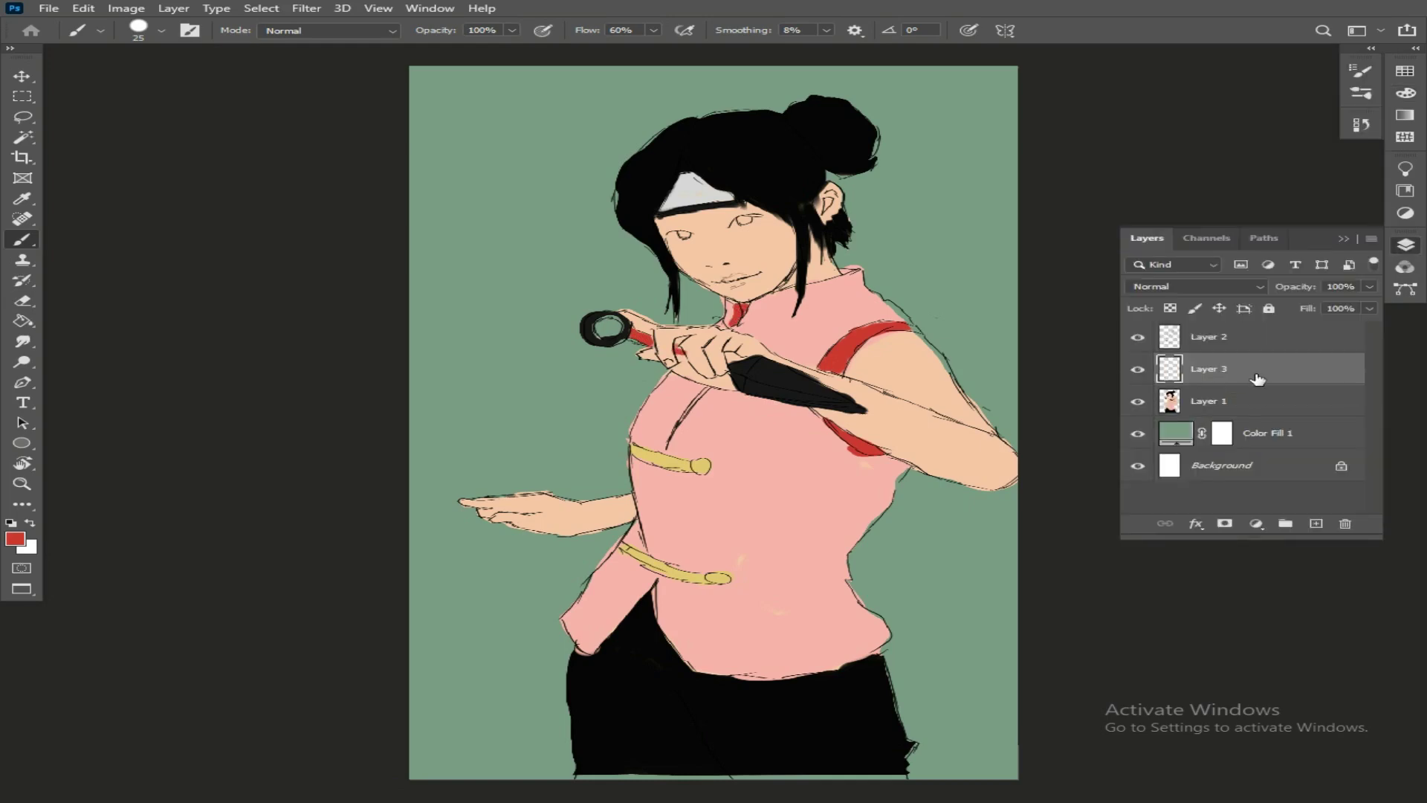
{"action": "left_click", "coordinate": [1216, 381], "text": "alt"}
{"action": "left_click", "coordinate": [1198, 287]}
{"action": "left_click", "coordinate": [1189, 347]}
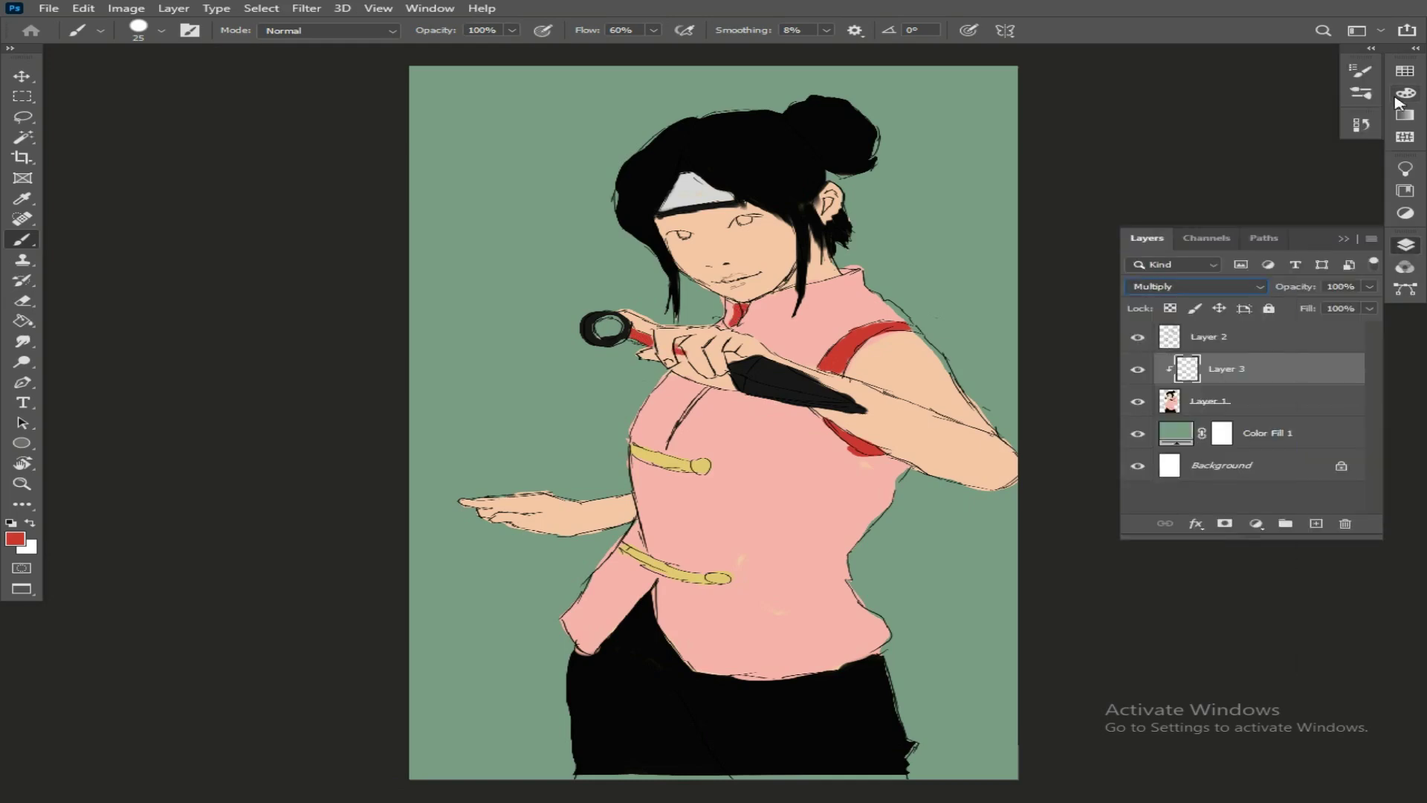
Choose a light grey-blue shadow colour and shade the neck below the ear on Layer 3.
{"action": "left_click", "coordinate": [1401, 95]}
{"action": "mouse_move", "coordinate": [1354, 231]}
{"action": "left_mouse_down"}
{"action": "mouse_move", "coordinate": [1354, 182]}
{"action": "mouse_move", "coordinate": [1354, 218]}
{"action": "left_mouse_up"}
{"action": "left_click_drag", "start_coordinate": [1236, 281], "coordinate": [1222, 203]}
{"action": "left_click", "coordinate": [1405, 245]}
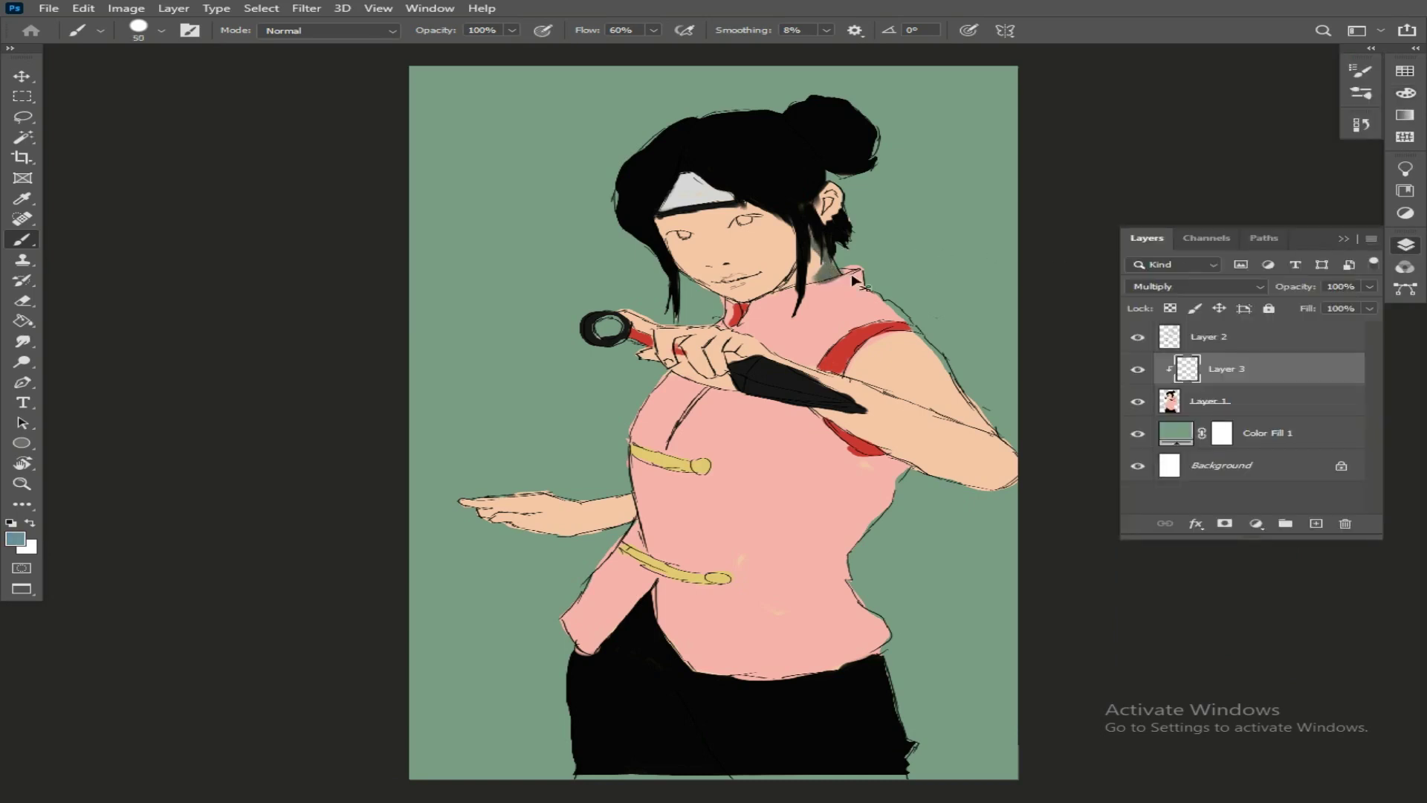
{"action": "key", "text": "ctrl"}
{"action": "left_click", "coordinate": [1406, 93]}
{"action": "left_click", "coordinate": [1214, 125]}
{"action": "mouse_move", "coordinate": [826, 257]}
{"action": "left_mouse_down"}
{"action": "mouse_move", "coordinate": [833, 272]}
{"action": "mouse_move", "coordinate": [816, 278]}
{"action": "left_mouse_up"}
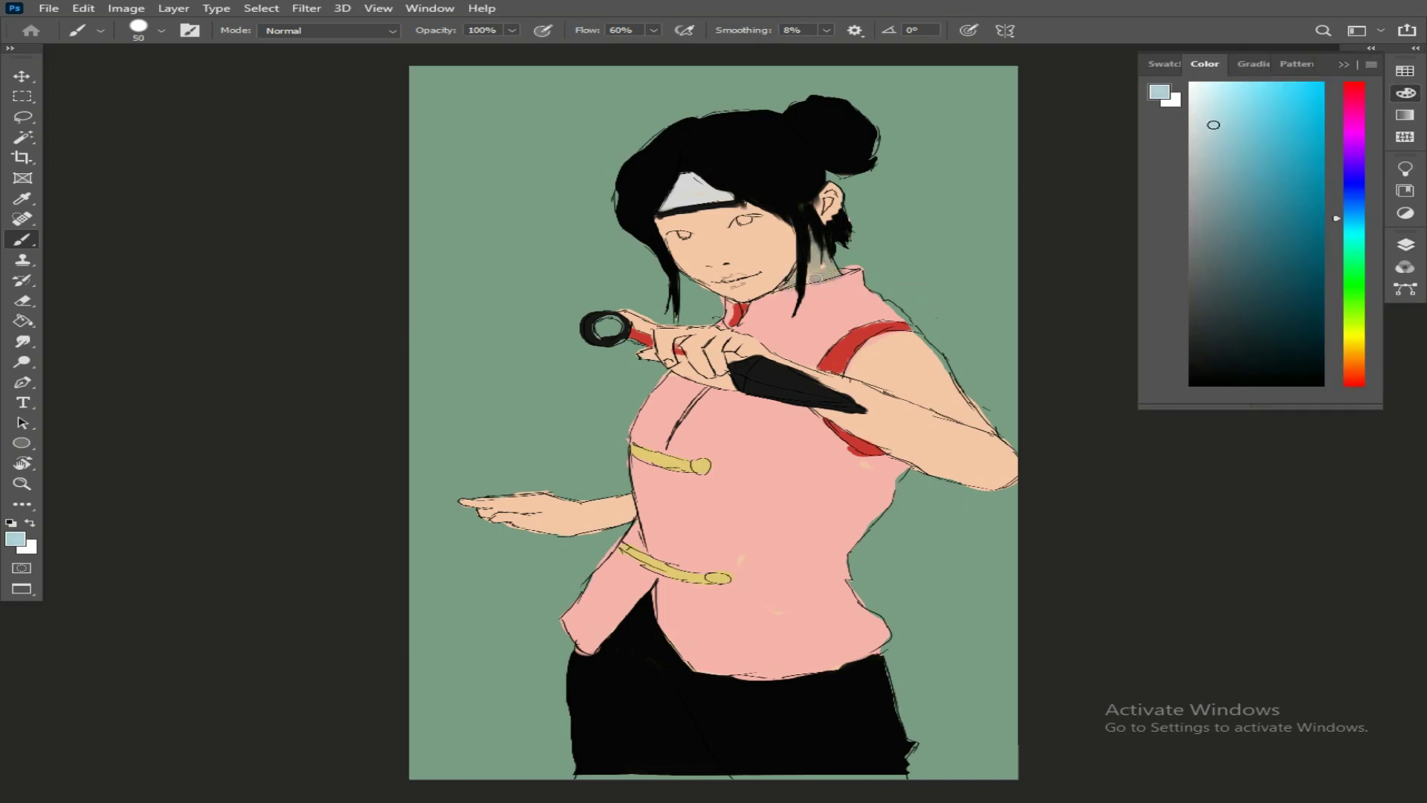
Shade the far side of the face and the area around the eye with the grey-blue shadow colour.
{"action": "left_click_drag", "start_coordinate": [779, 217], "coordinate": [777, 286]}
{"action": "key", "text": "bracketleft"}
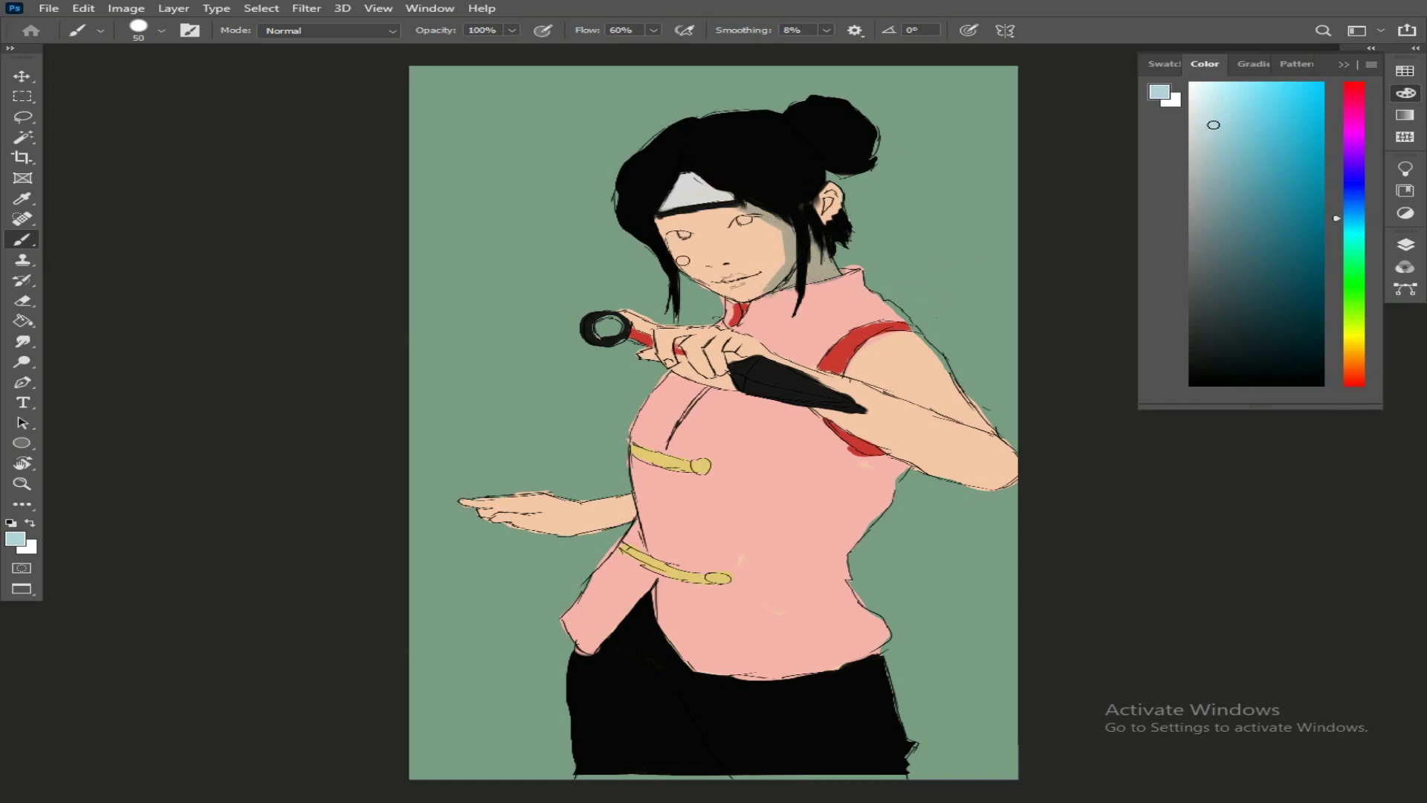
{"action": "left_click_drag", "start_coordinate": [664, 232], "coordinate": [694, 235]}
Choose a light salmon and shade the upper eyelids and nose, tidying the strokes with the Eraser.
{"action": "left_click", "coordinate": [1351, 374]}
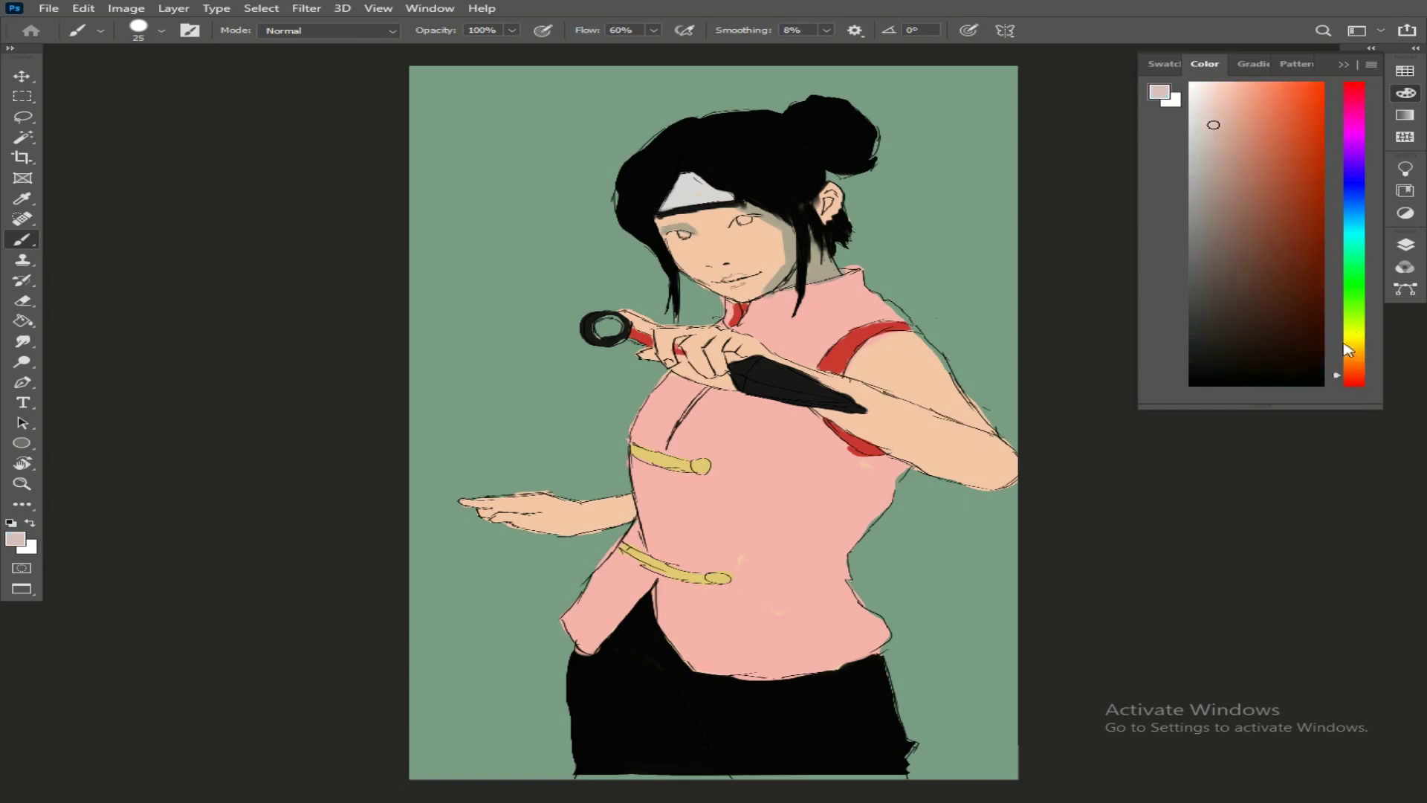
{"action": "left_click", "coordinate": [1227, 108]}
{"action": "key", "text": "e"}
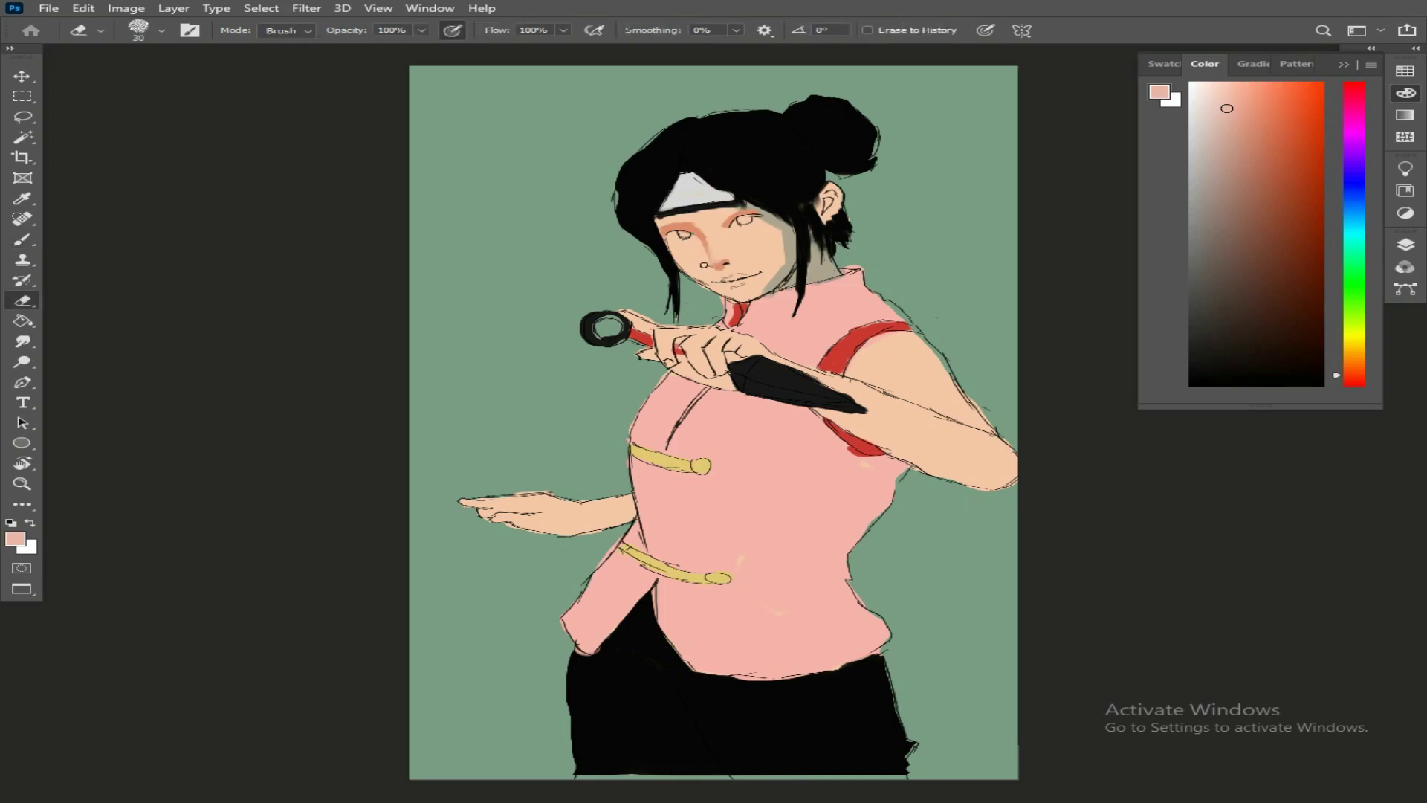
{"action": "key", "text": "b"}
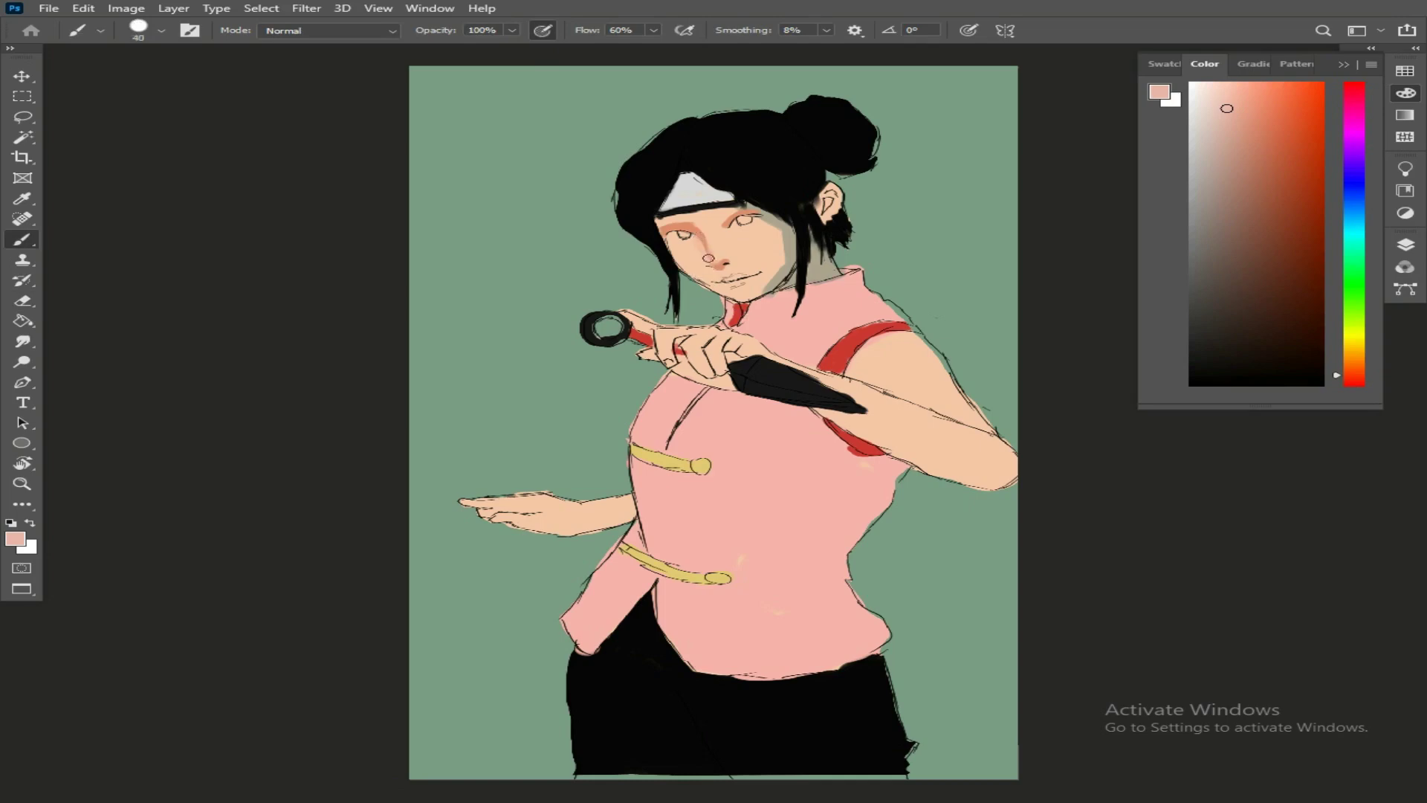
{"action": "key", "text": "e"}
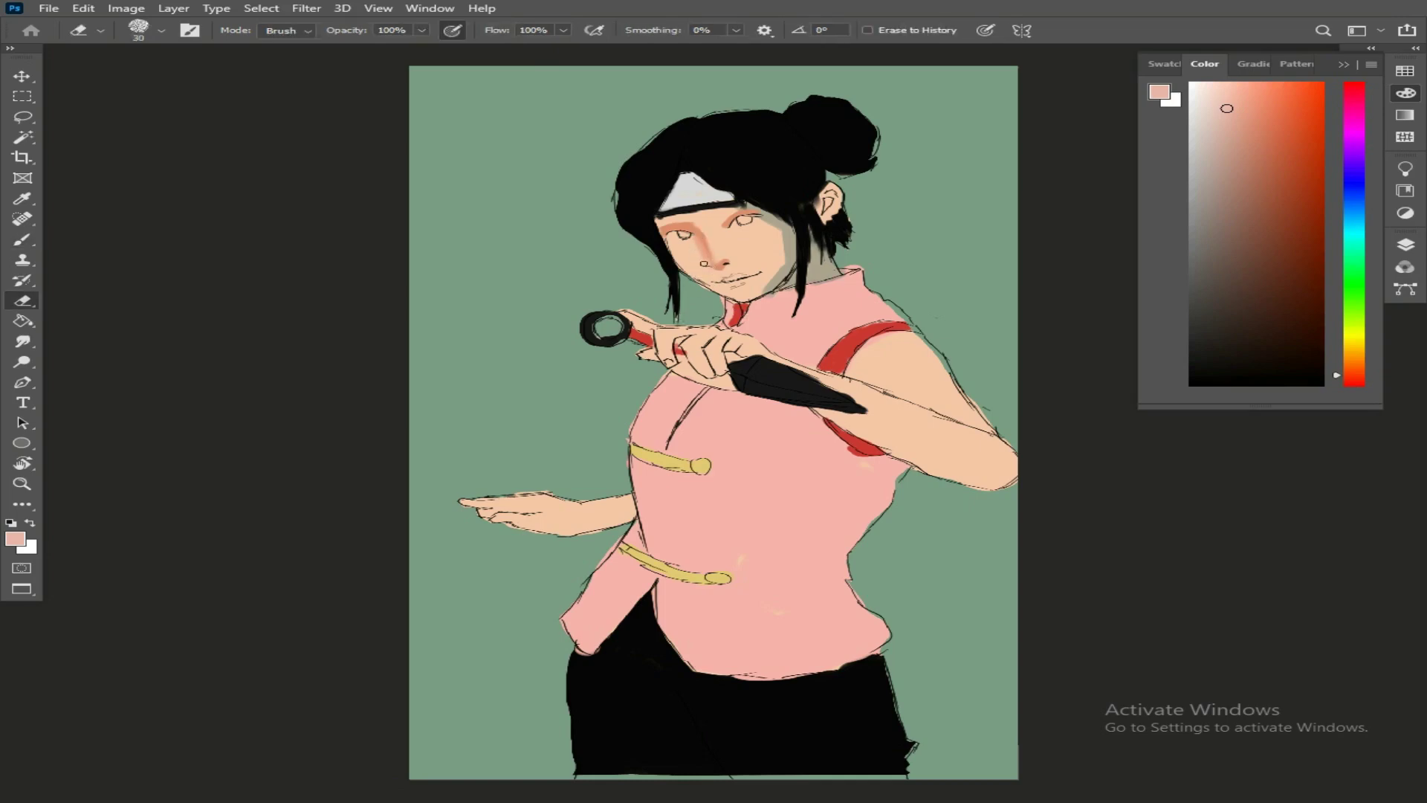
{"action": "key", "text": "b"}
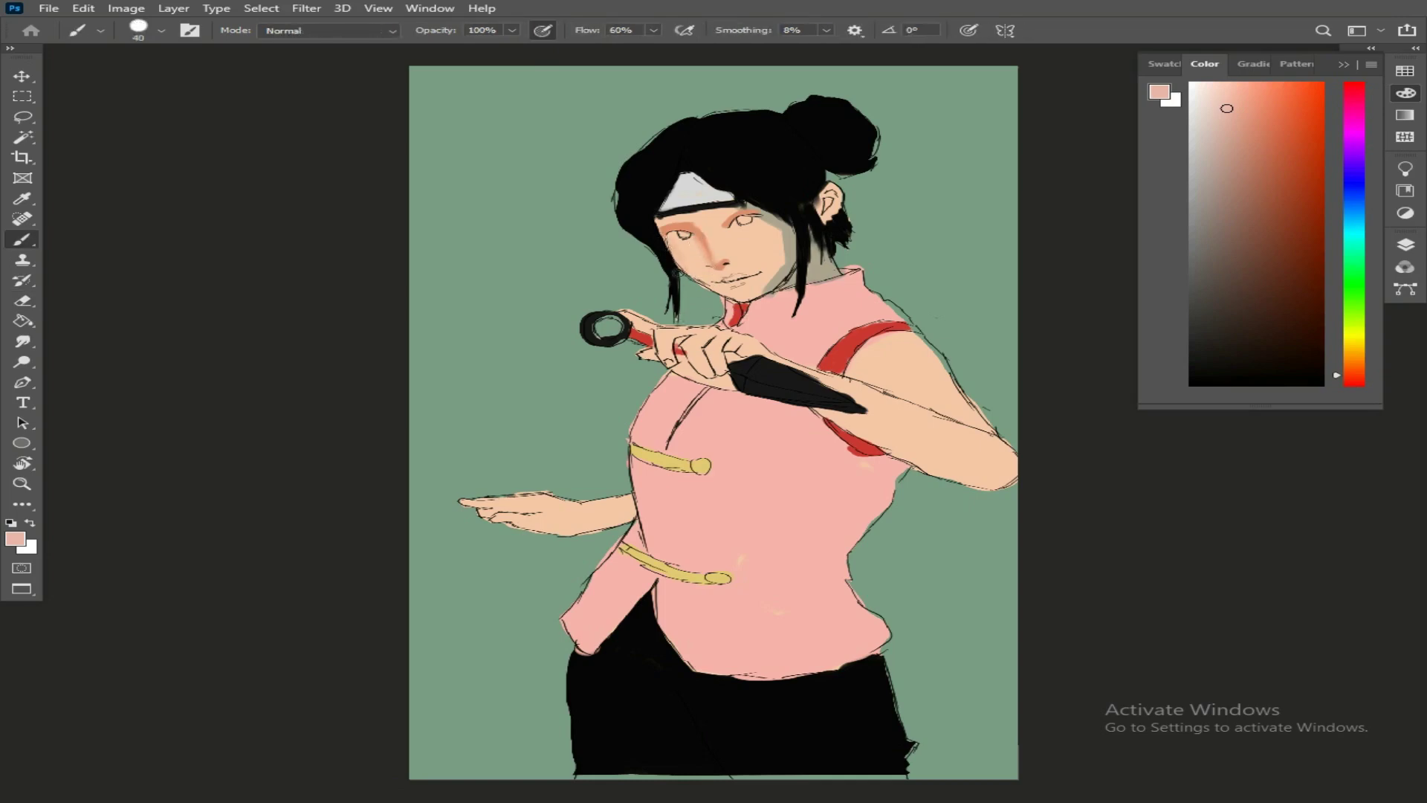
Shade the far side of the face and the area below the lower lip in light salmon.
{"action": "key", "text": "bracketleft"}
{"action": "mouse_move", "coordinate": [762, 220]}
{"action": "left_mouse_down"}
{"action": "mouse_move", "coordinate": [746, 231]}
{"action": "mouse_move", "coordinate": [793, 239]}
{"action": "left_mouse_up"}
{"action": "key", "text": "]"}
{"action": "key", "text": "]"}
{"action": "key", "text": "]"}
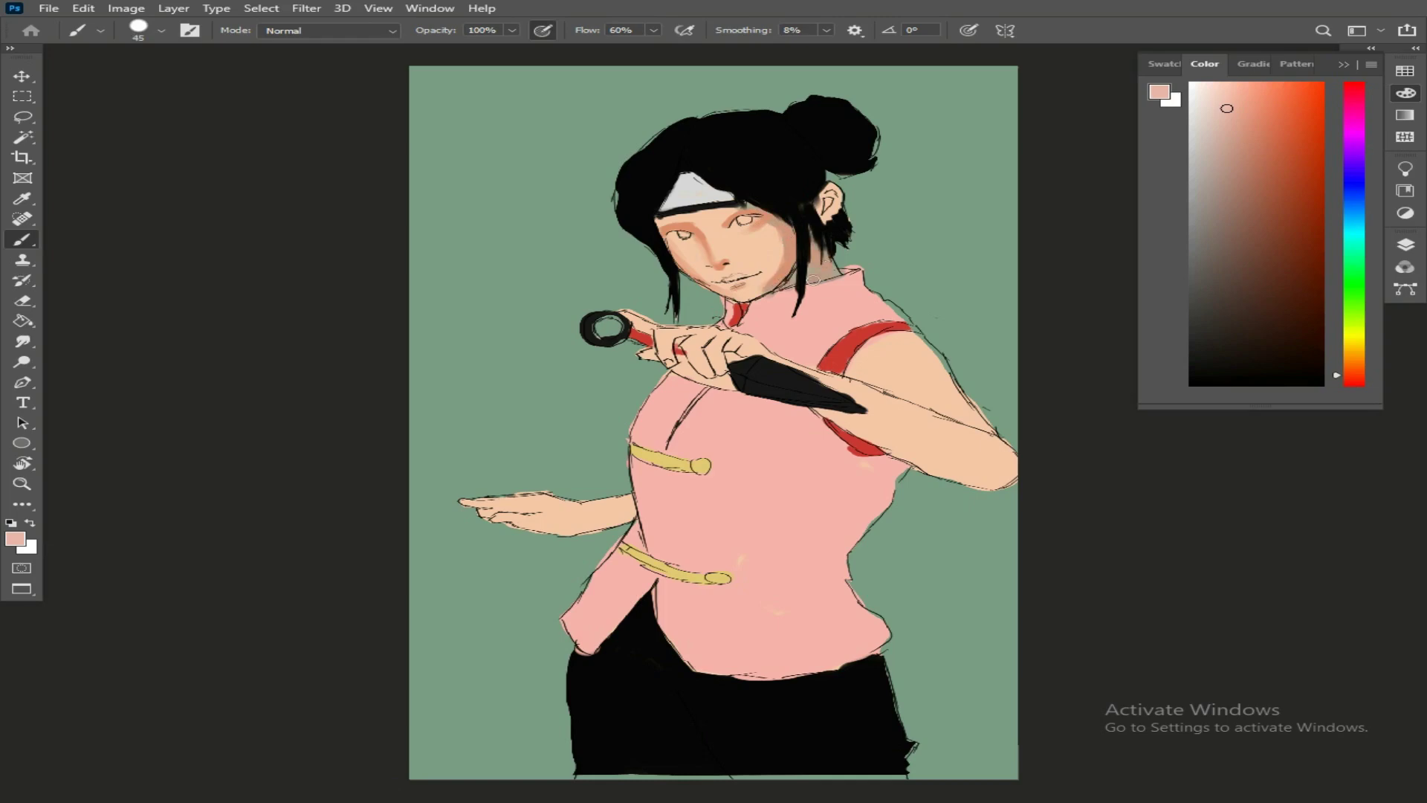
Choose a muted reddish brown and deepen the shadows on the neck and inside the ear.
{"action": "left_click", "coordinate": [1232, 201]}
{"action": "key", "text": "["}
{"action": "key", "text": "["}
{"action": "key", "text": "["}
{"action": "key", "text": "]"}
{"action": "left_click_drag", "start_coordinate": [825, 202], "coordinate": [839, 211]}
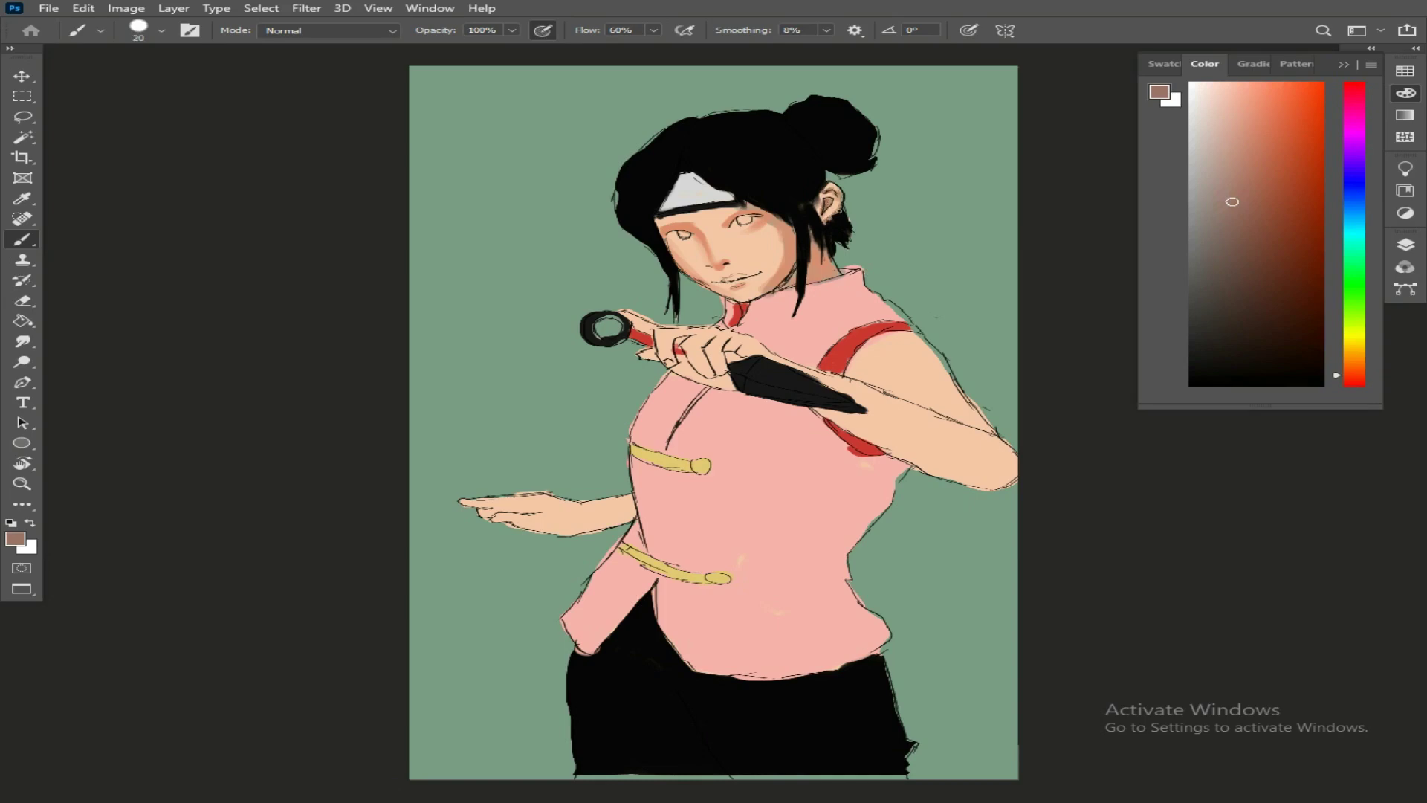
Add muted brown shadows between and beneath the fingers gripping the knife.
{"action": "mouse_move", "coordinate": [677, 343]}
{"action": "left_mouse_down"}
{"action": "mouse_move", "coordinate": [671, 355]}
{"action": "mouse_move", "coordinate": [688, 334]}
{"action": "mouse_move", "coordinate": [712, 376]}
{"action": "mouse_move", "coordinate": [723, 356]}
{"action": "mouse_move", "coordinate": [726, 369]}
{"action": "left_mouse_up"}
{"action": "left_click_drag", "start_coordinate": [727, 351], "coordinate": [742, 357]}
{"action": "mouse_move", "coordinate": [624, 317]}
{"action": "left_mouse_down"}
{"action": "mouse_move", "coordinate": [657, 334]}
{"action": "mouse_move", "coordinate": [654, 358]}
{"action": "mouse_move", "coordinate": [685, 358]}
{"action": "mouse_move", "coordinate": [698, 376]}
{"action": "left_mouse_up"}
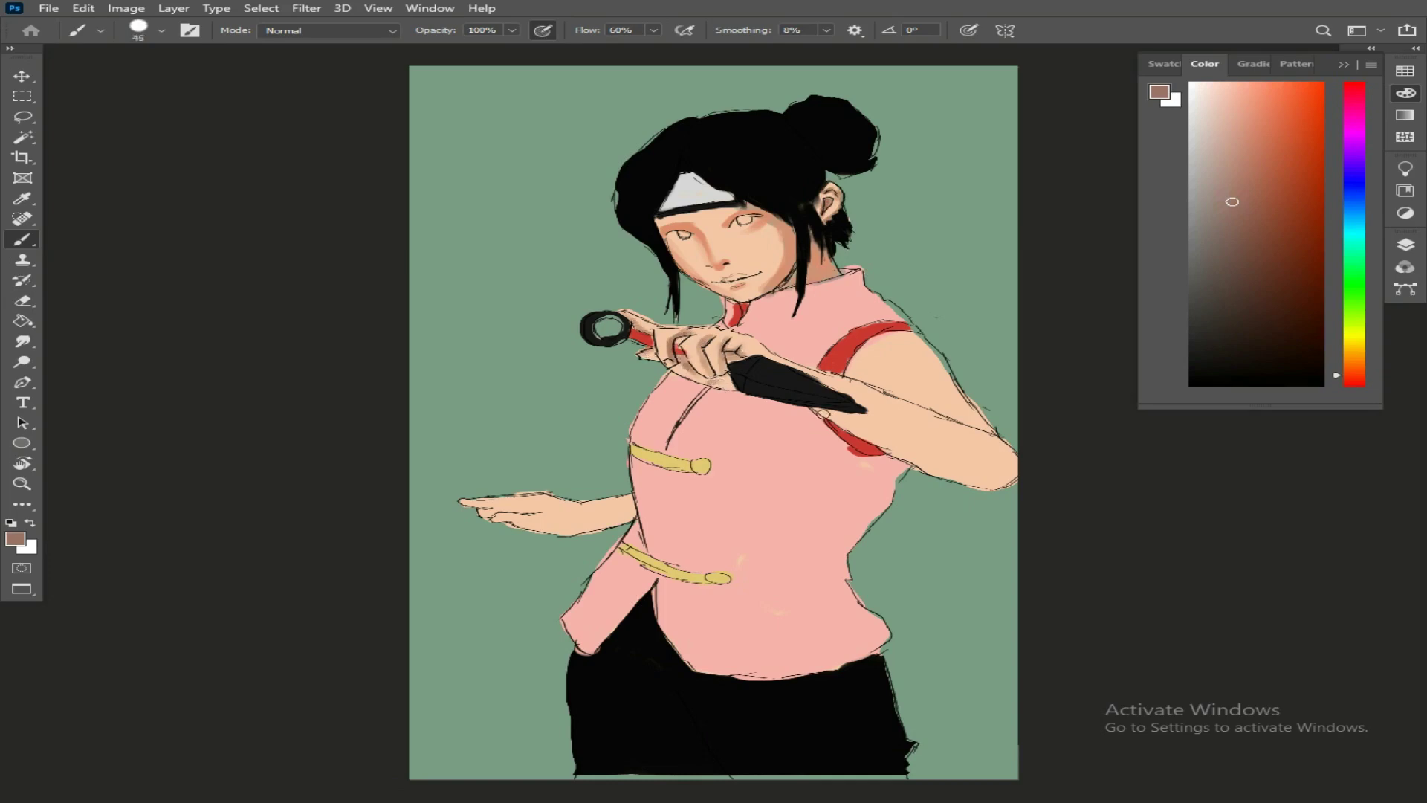
Shade the underside of the raised forearm and the crease where it meets the upper arm in muted brown.
{"action": "key", "text": "]"}
{"action": "key", "text": "]"}
{"action": "key", "text": "]"}
{"action": "key", "text": "]"}
{"action": "key", "text": "]"}
{"action": "mouse_move", "coordinate": [824, 412]}
{"action": "left_mouse_down"}
{"action": "mouse_move", "coordinate": [1003, 489]}
{"action": "mouse_move", "coordinate": [897, 447]}
{"action": "mouse_move", "coordinate": [963, 466]}
{"action": "mouse_move", "coordinate": [903, 455]}
{"action": "mouse_move", "coordinate": [946, 490]}
{"action": "left_mouse_up"}
{"action": "key", "text": "["}
{"action": "key", "text": "["}
{"action": "key", "text": "["}
{"action": "key", "text": "["}
{"action": "key", "text": "["}
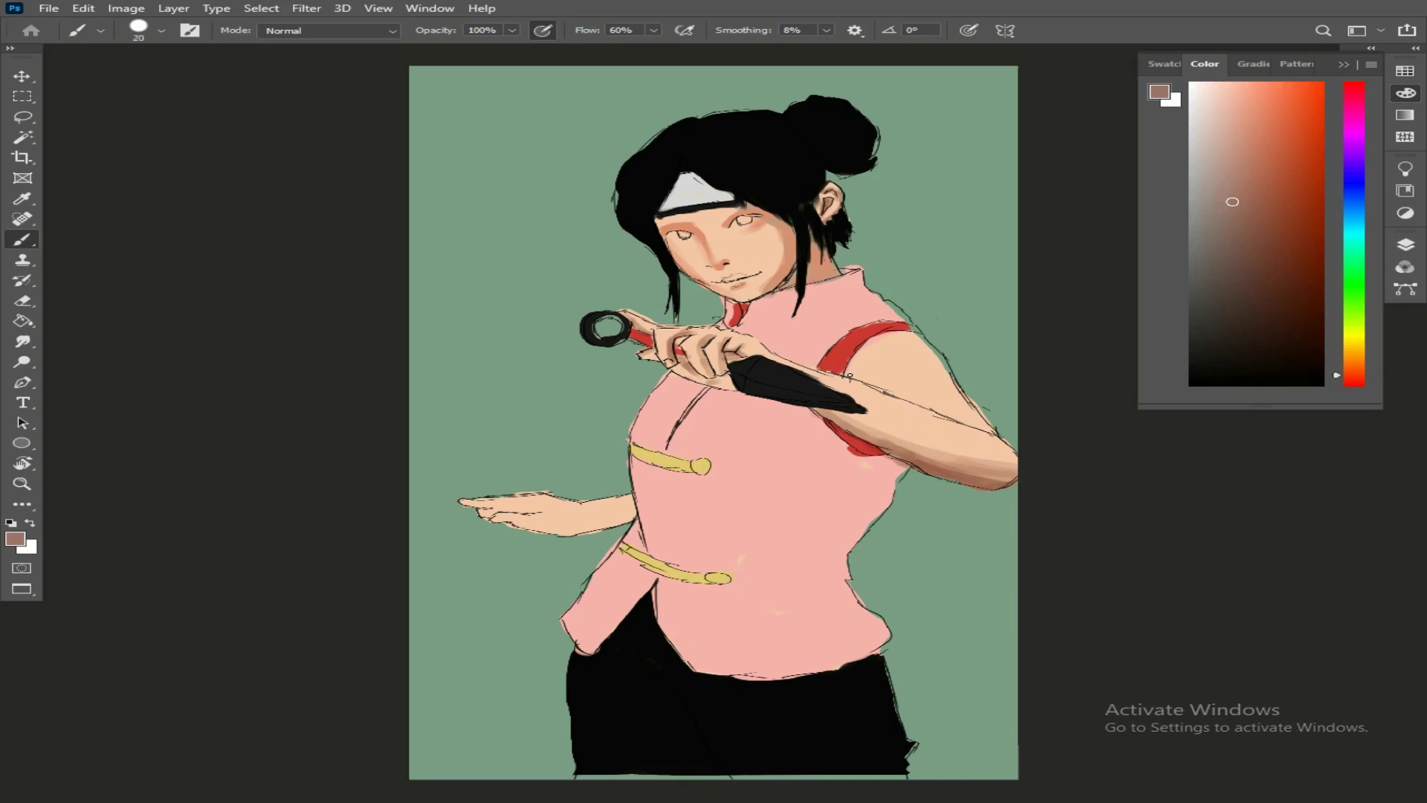
{"action": "left_click_drag", "start_coordinate": [851, 378], "coordinate": [879, 384]}
Shade the underside of the lowered hand and forearm and darken the gaps between its fingers.
{"action": "key", "text": "]"}
{"action": "key", "text": "]"}
{"action": "key", "text": "]"}
{"action": "mouse_move", "coordinate": [492, 520]}
{"action": "left_mouse_down"}
{"action": "mouse_move", "coordinate": [536, 534]}
{"action": "mouse_move", "coordinate": [629, 523]}
{"action": "mouse_move", "coordinate": [534, 528]}
{"action": "mouse_move", "coordinate": [464, 502]}
{"action": "mouse_move", "coordinate": [540, 517]}
{"action": "left_mouse_up"}
{"action": "key", "text": "["}
{"action": "key", "text": "["}
{"action": "key", "text": "["}
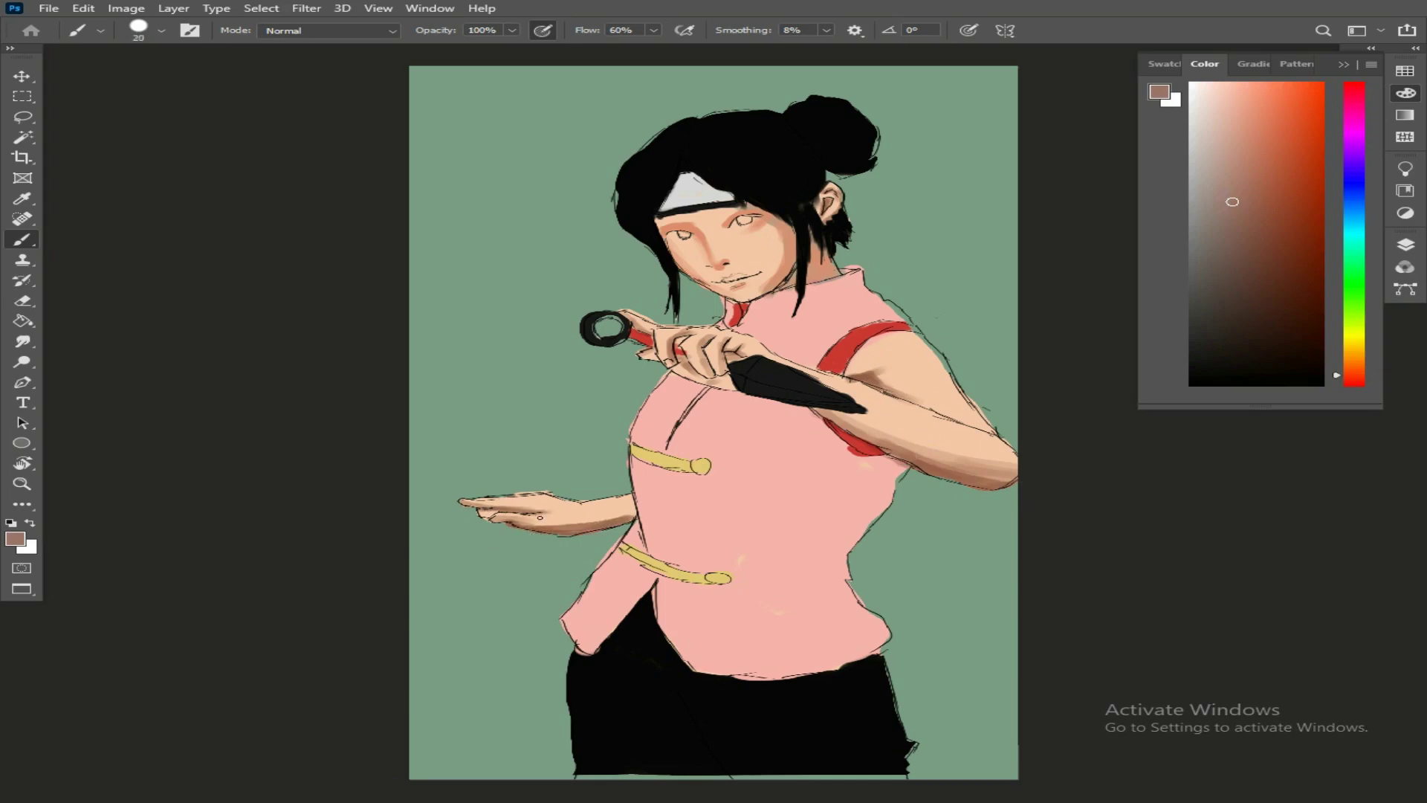
{"action": "key", "text": "bracketright"}
Choose black and line the eyelids of both eyes with a brush of size 20.
{"action": "left_click", "coordinate": [1193, 383]}
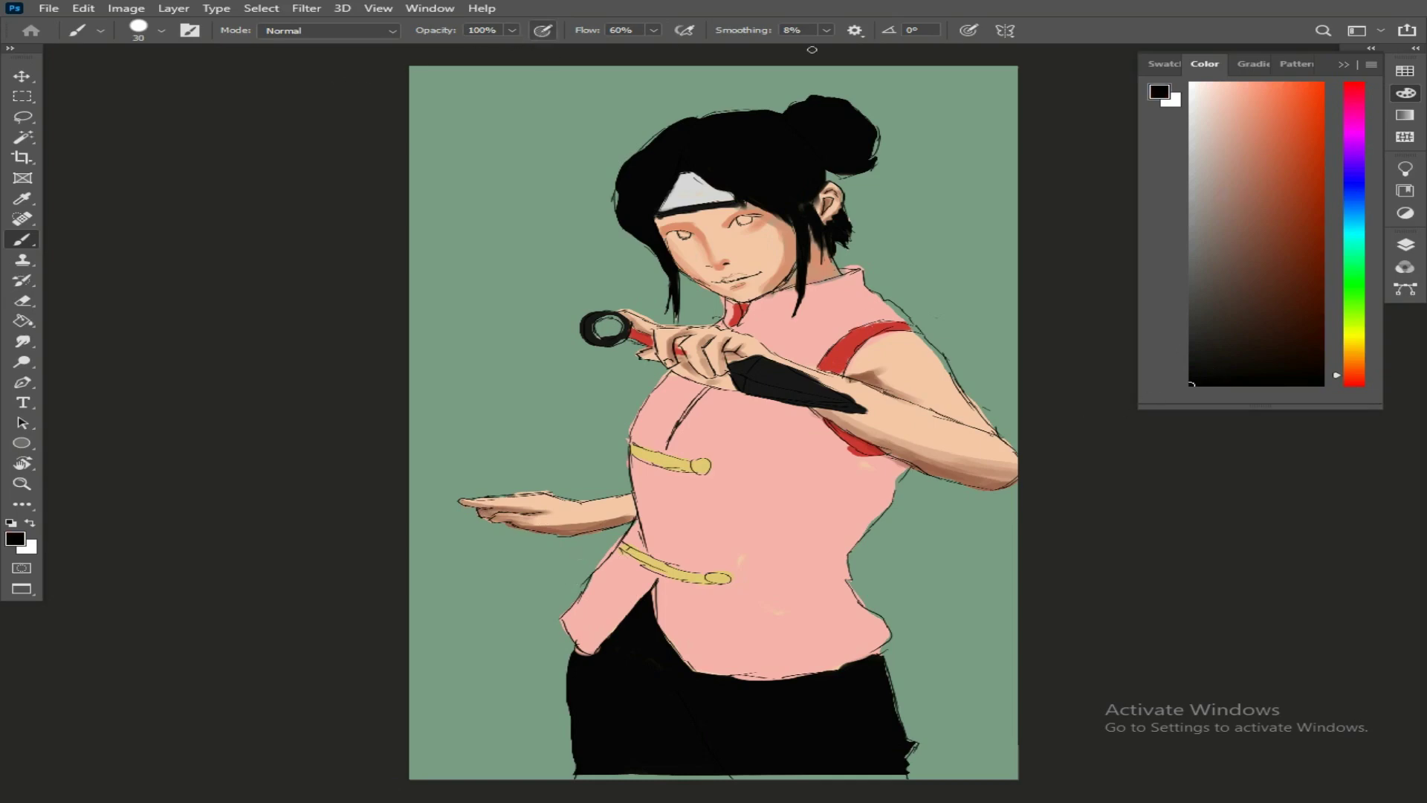
{"action": "key", "text": "bracketleft"}
{"action": "left_click_drag", "start_coordinate": [736, 217], "coordinate": [764, 213]}
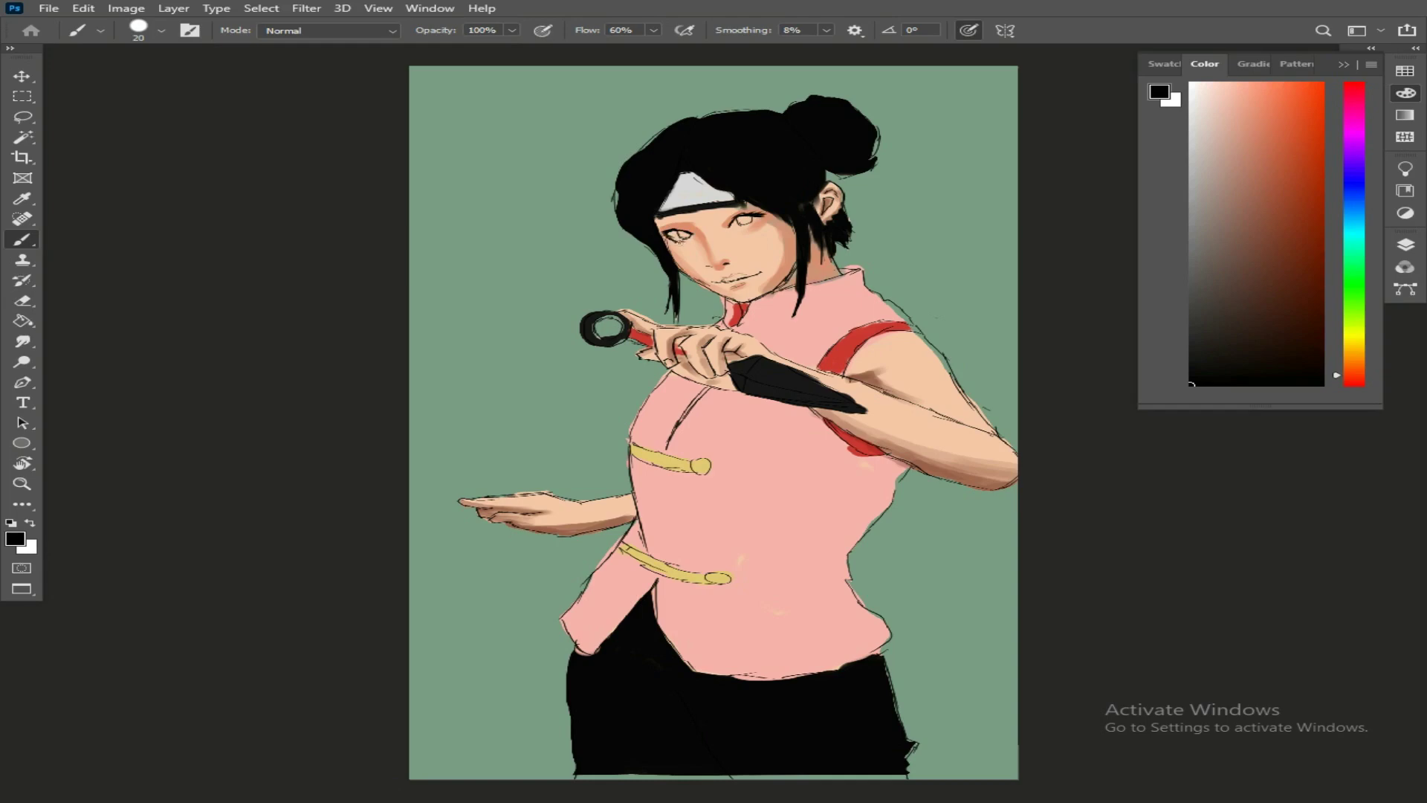
{"action": "left_click_drag", "start_coordinate": [745, 228], "coordinate": [760, 219]}
Choose a saturated reddish brown and paint soft eyeshadow around both eyes with a size 50 soft brush.
{"action": "left_click", "coordinate": [1260, 103]}
{"action": "key", "text": "period"}
{"action": "key", "text": "bracketright"}
{"action": "key", "text": "bracketright"}
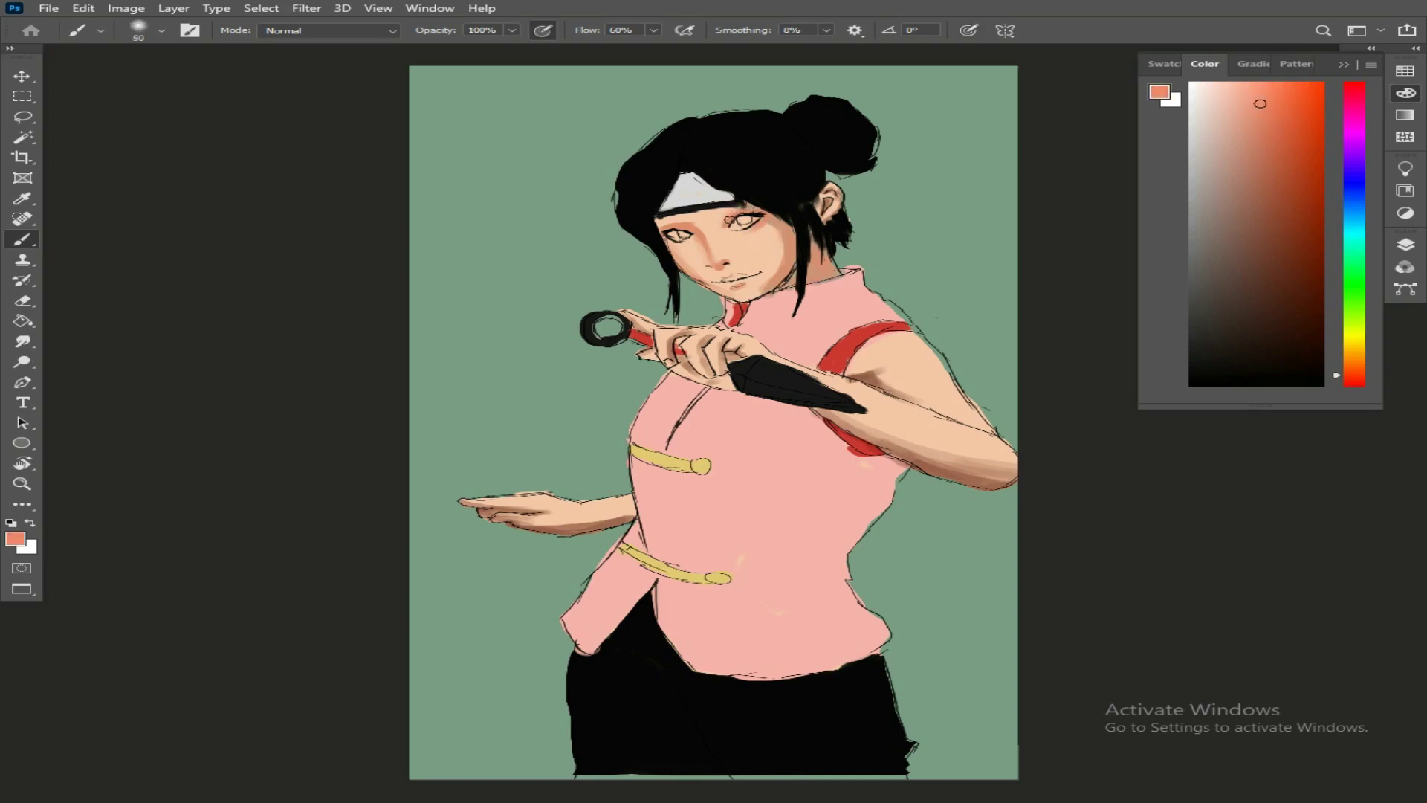
{"action": "left_click", "coordinate": [1284, 202]}
{"action": "left_click_drag", "start_coordinate": [770, 212], "coordinate": [739, 229]}
{"action": "mouse_move", "coordinate": [693, 227]}
{"action": "left_mouse_down"}
{"action": "mouse_move", "coordinate": [665, 229]}
{"action": "mouse_move", "coordinate": [697, 227]}
{"action": "left_mouse_up"}
Select Layer 1, choose a pale greyish pink and fill in the whites of both eyes with a hard brush.
{"action": "left_click", "coordinate": [1406, 246]}
{"action": "left_click", "coordinate": [1199, 402]}
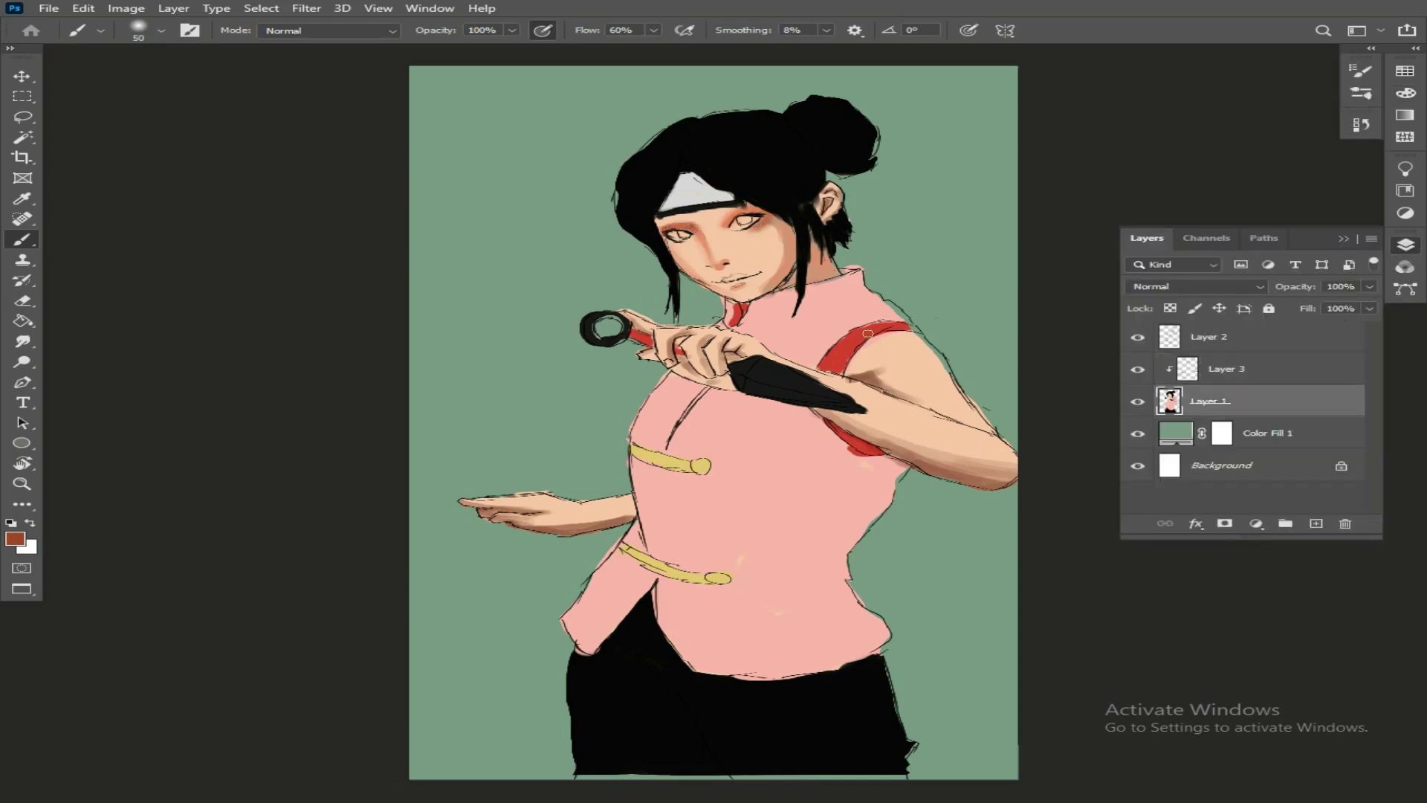
{"action": "left_click", "coordinate": [1410, 110]}
{"action": "left_click", "coordinate": [1409, 94]}
{"action": "left_click", "coordinate": [1213, 91]}
{"action": "left_click", "coordinate": [1196, 121]}
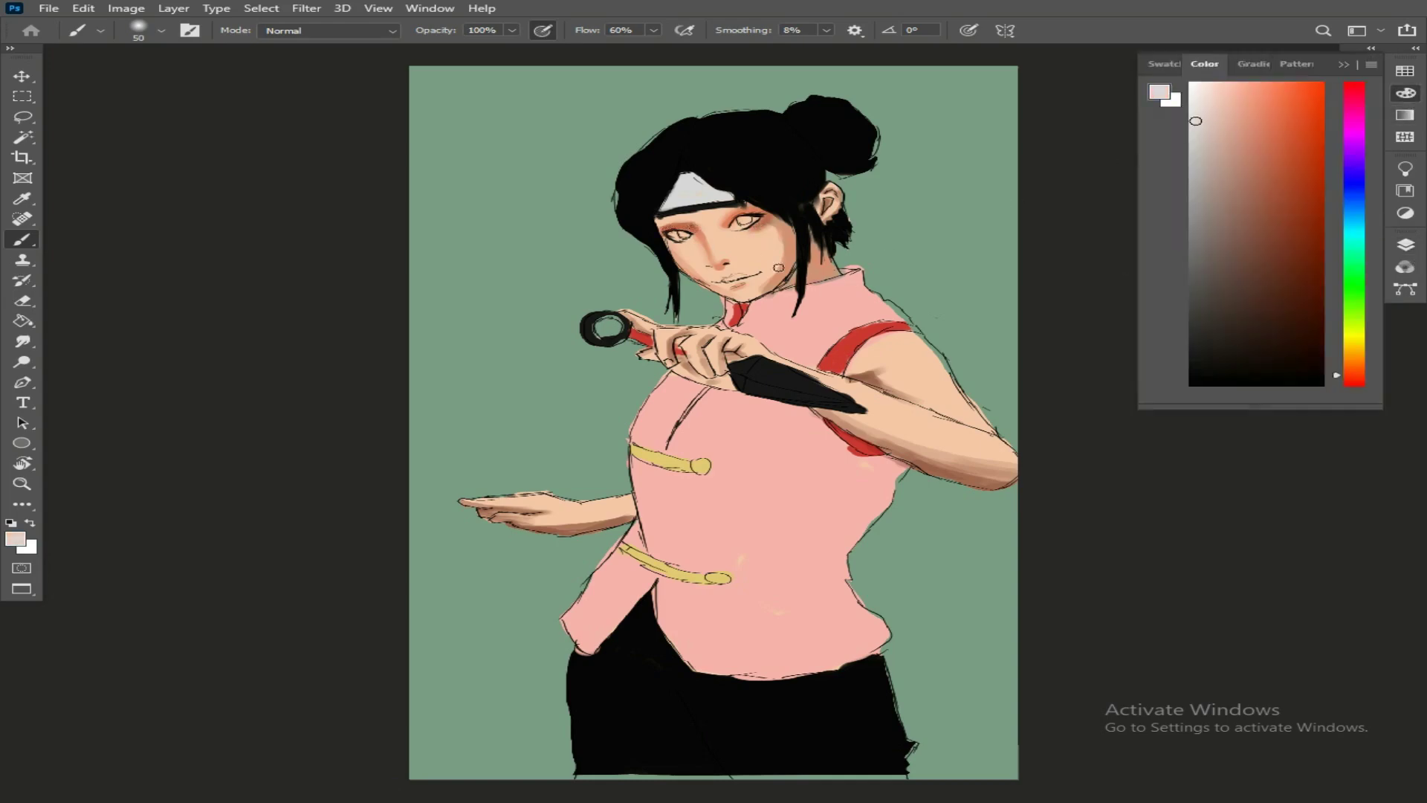
{"action": "key", "text": "comma"}
{"action": "left_click", "coordinate": [1211, 131]}
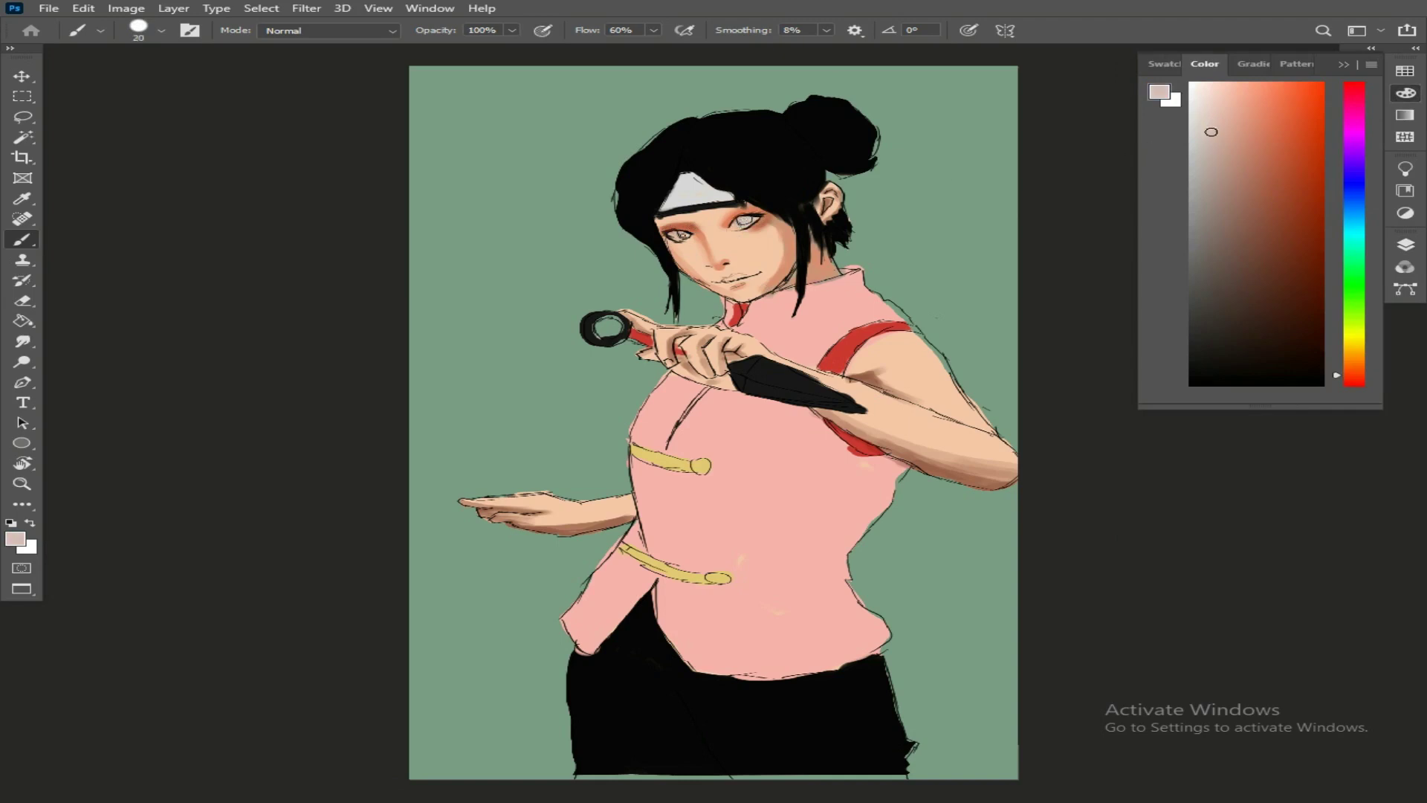
Reset to default black and paint the irises of both eyes.
{"action": "key", "text": "d"}
{"action": "left_click_drag", "start_coordinate": [680, 234], "coordinate": [743, 219]}
{"action": "key", "text": "bracketleft"}
{"action": "key", "text": "bracketright"}
{"action": "key", "text": "F7"}
{"action": "key", "text": "e"}
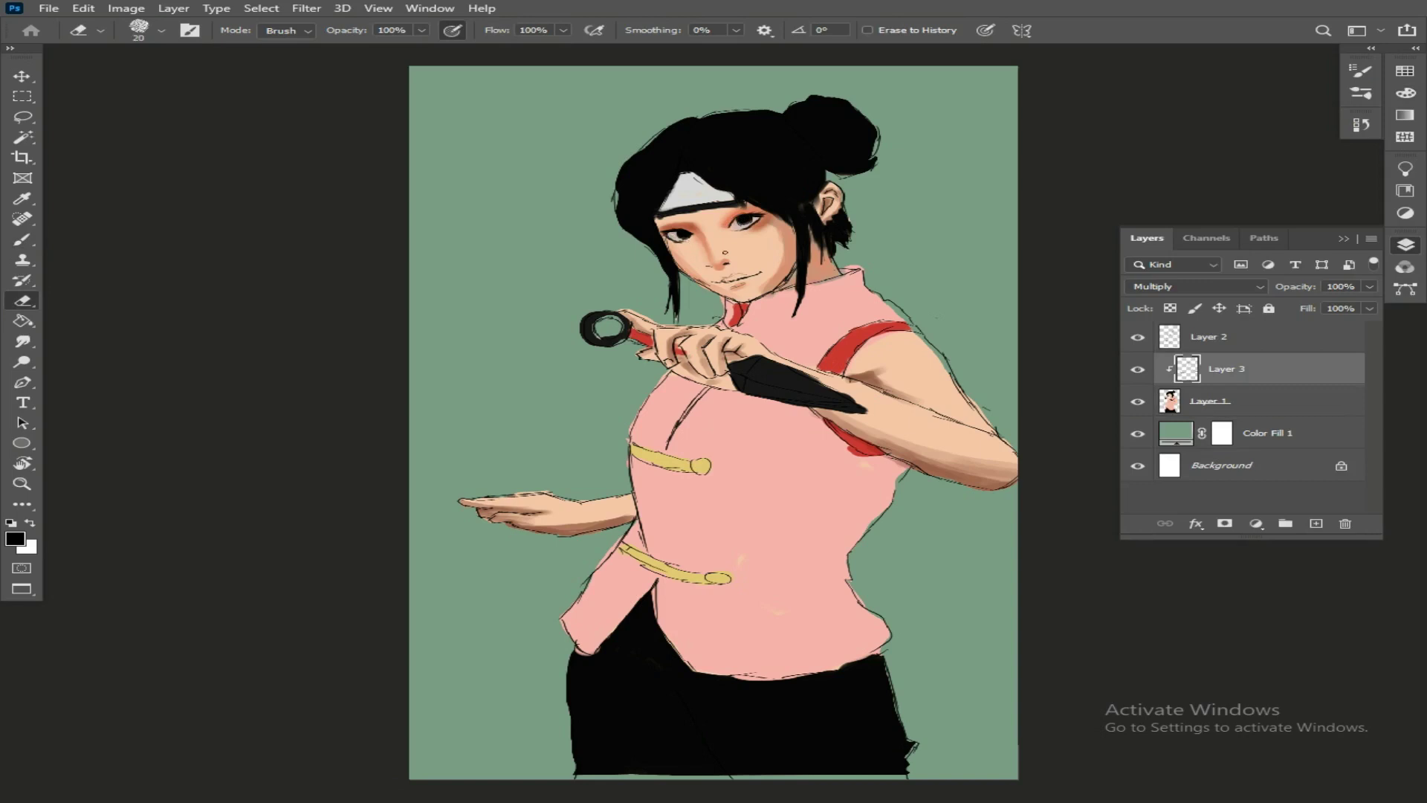
{"action": "key", "text": "b"}
{"action": "left_click_drag", "start_coordinate": [745, 223], "coordinate": [750, 222]}
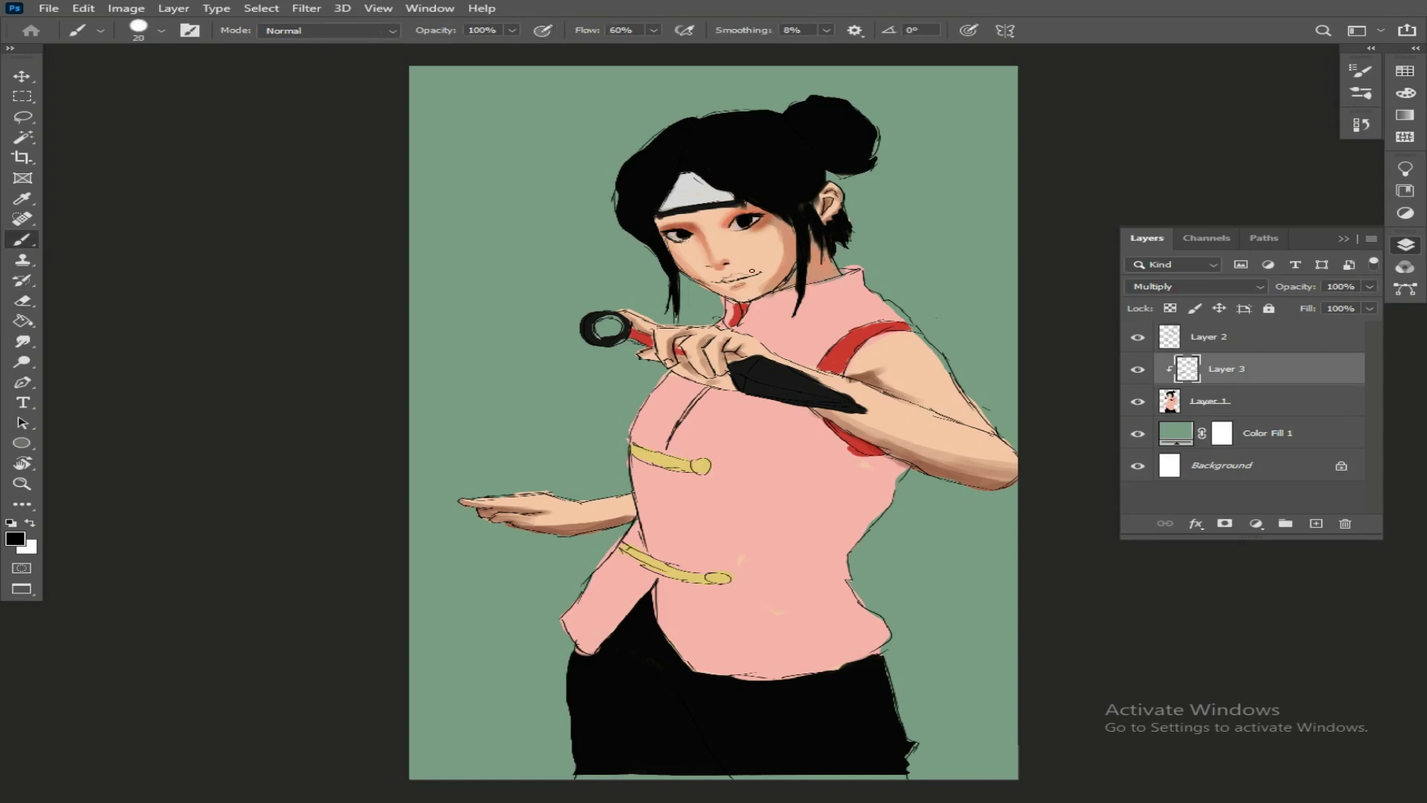
Choose a strong red, paint the lips on Layer 3 and clean their edges with the Eraser.
{"action": "left_click", "coordinate": [1406, 93]}
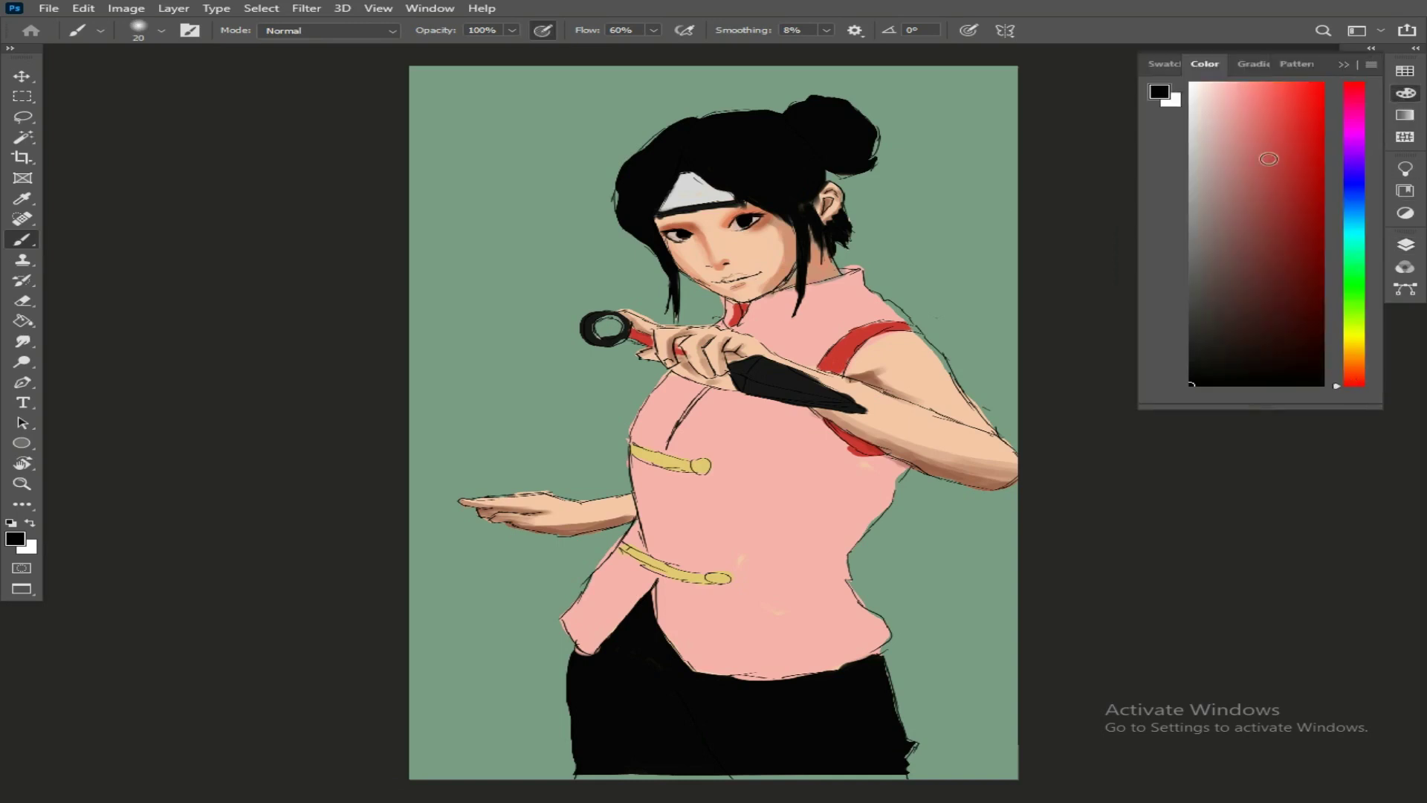
{"action": "left_click", "coordinate": [1291, 154]}
{"action": "left_click_drag", "start_coordinate": [714, 280], "coordinate": [750, 276]}
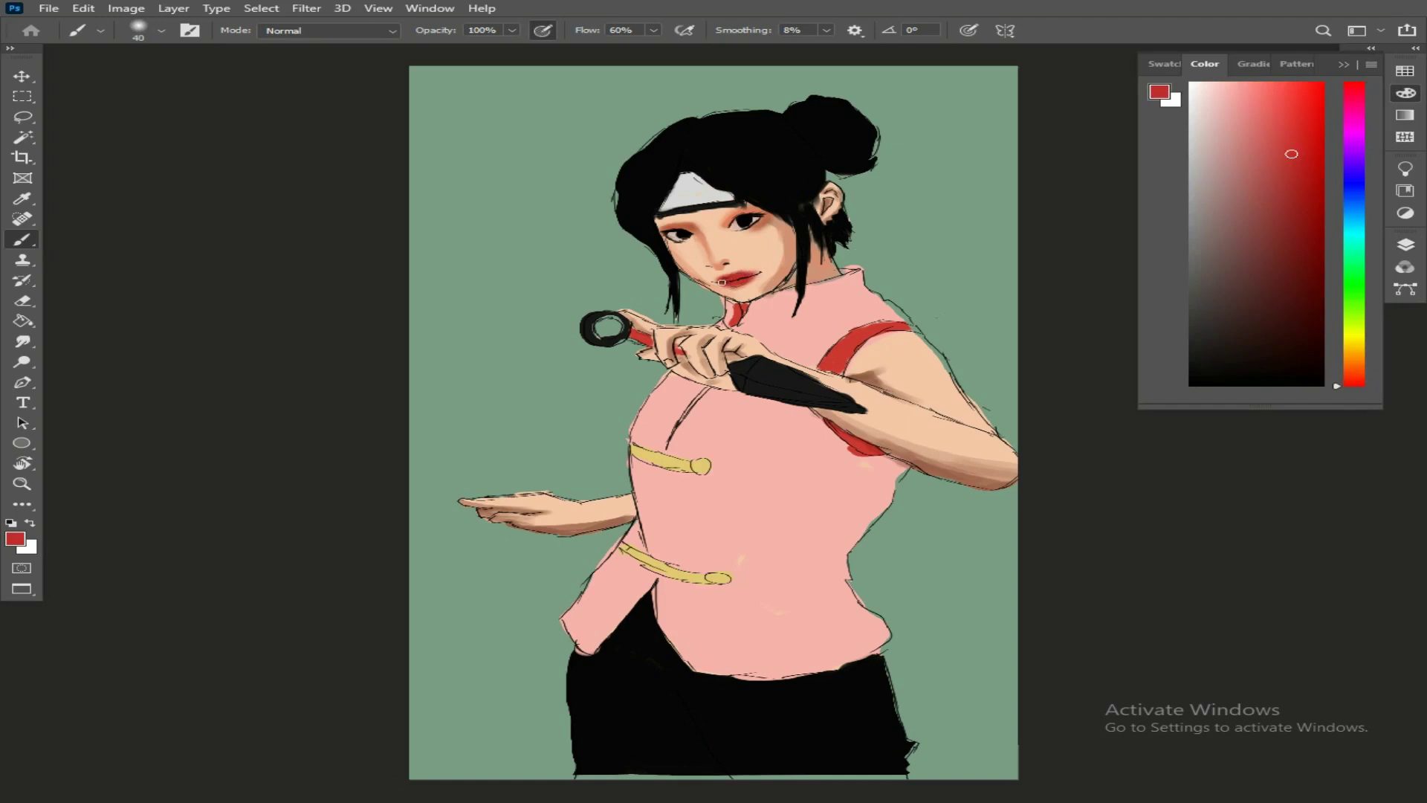
{"action": "key", "text": "e"}
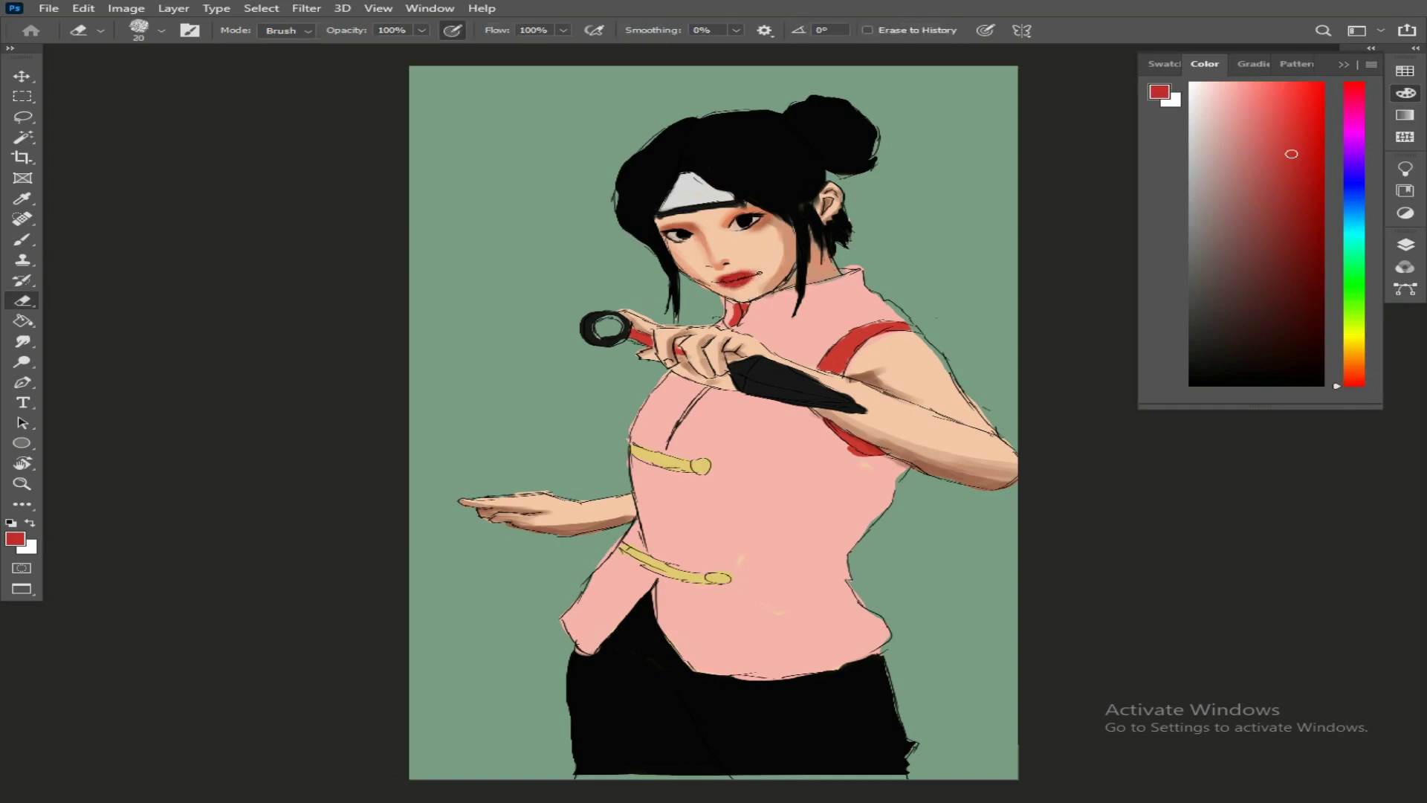
{"action": "left_click_drag", "start_coordinate": [758, 272], "coordinate": [738, 272]}
Choose a dark red and deepen the line between the lips.
{"action": "key", "text": "b"}
{"action": "left_click", "coordinate": [1307, 201]}
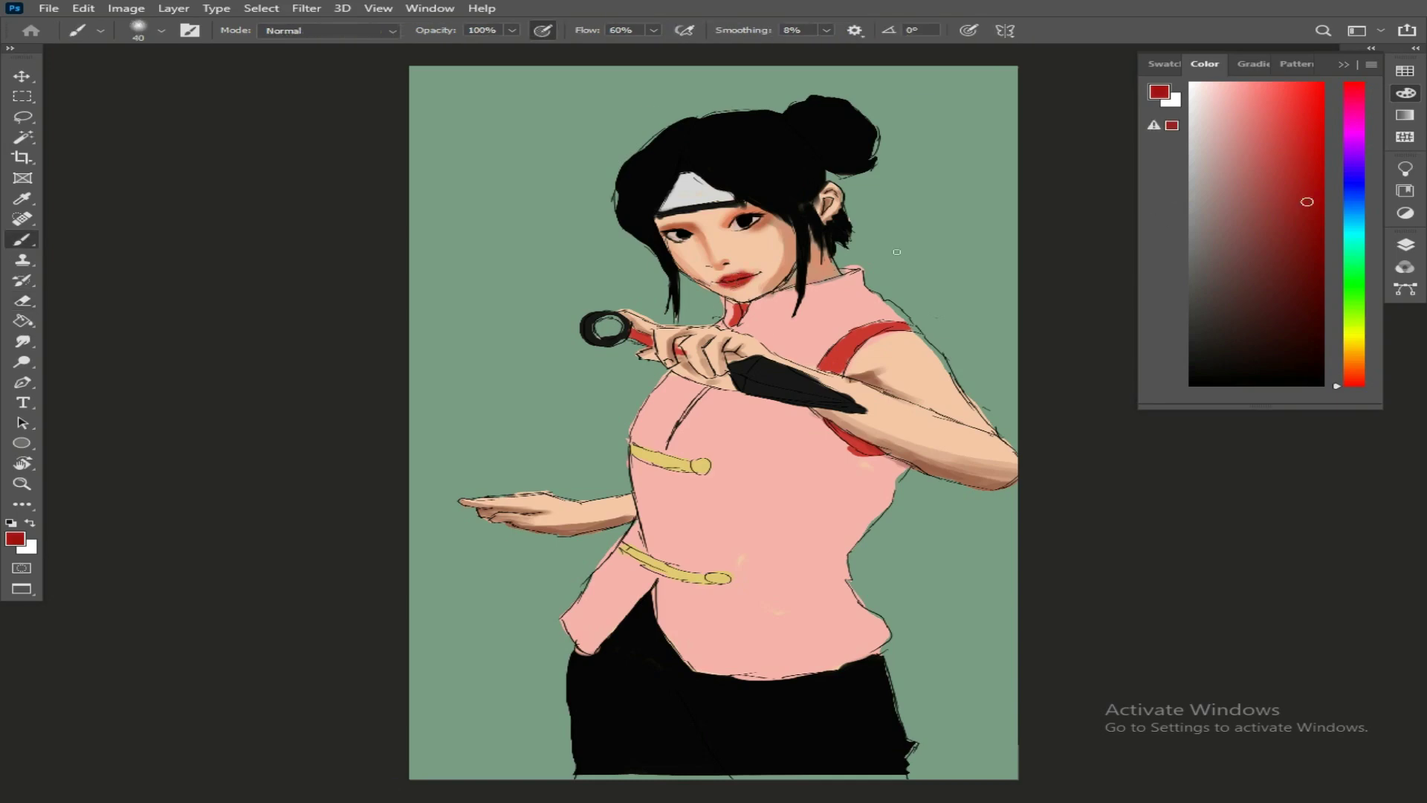
{"action": "left_click_drag", "start_coordinate": [727, 283], "coordinate": [746, 282]}
Choose a terracotta tone and refine the shading below the lower lip with the Brush and Eraser.
{"action": "left_click", "coordinate": [1230, 125]}
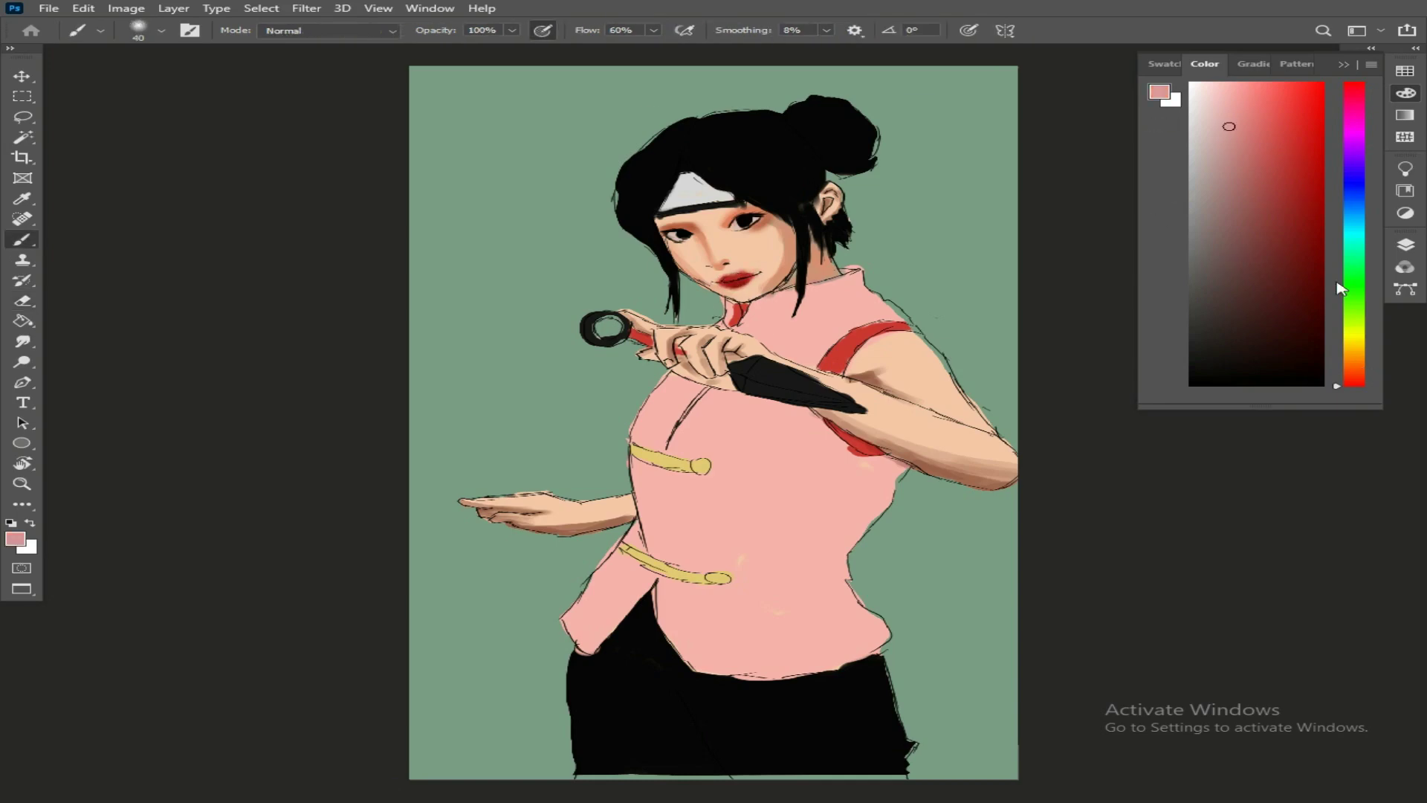
{"action": "left_click_drag", "start_coordinate": [1343, 361], "coordinate": [1344, 369]}
{"action": "left_click", "coordinate": [1259, 147]}
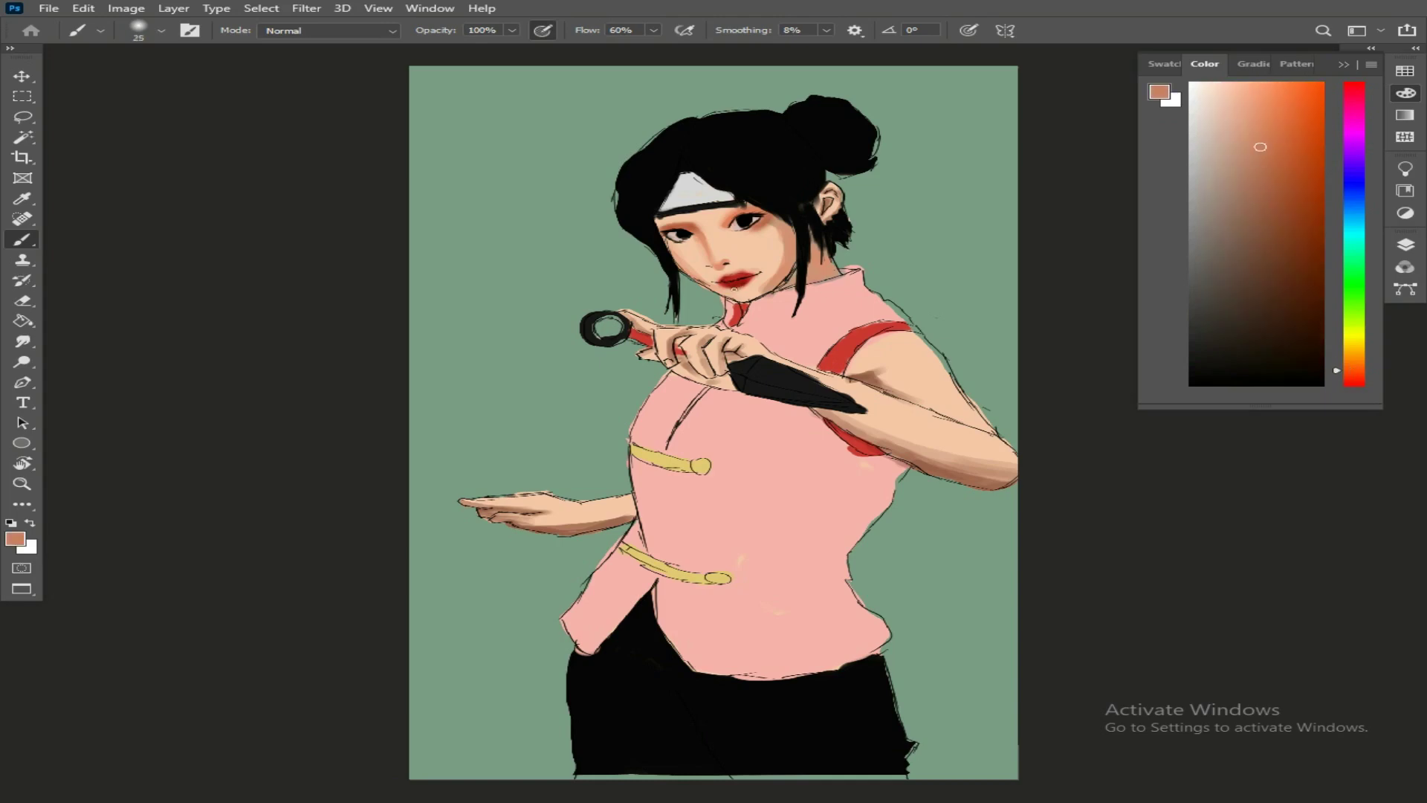
{"action": "key", "text": "e"}
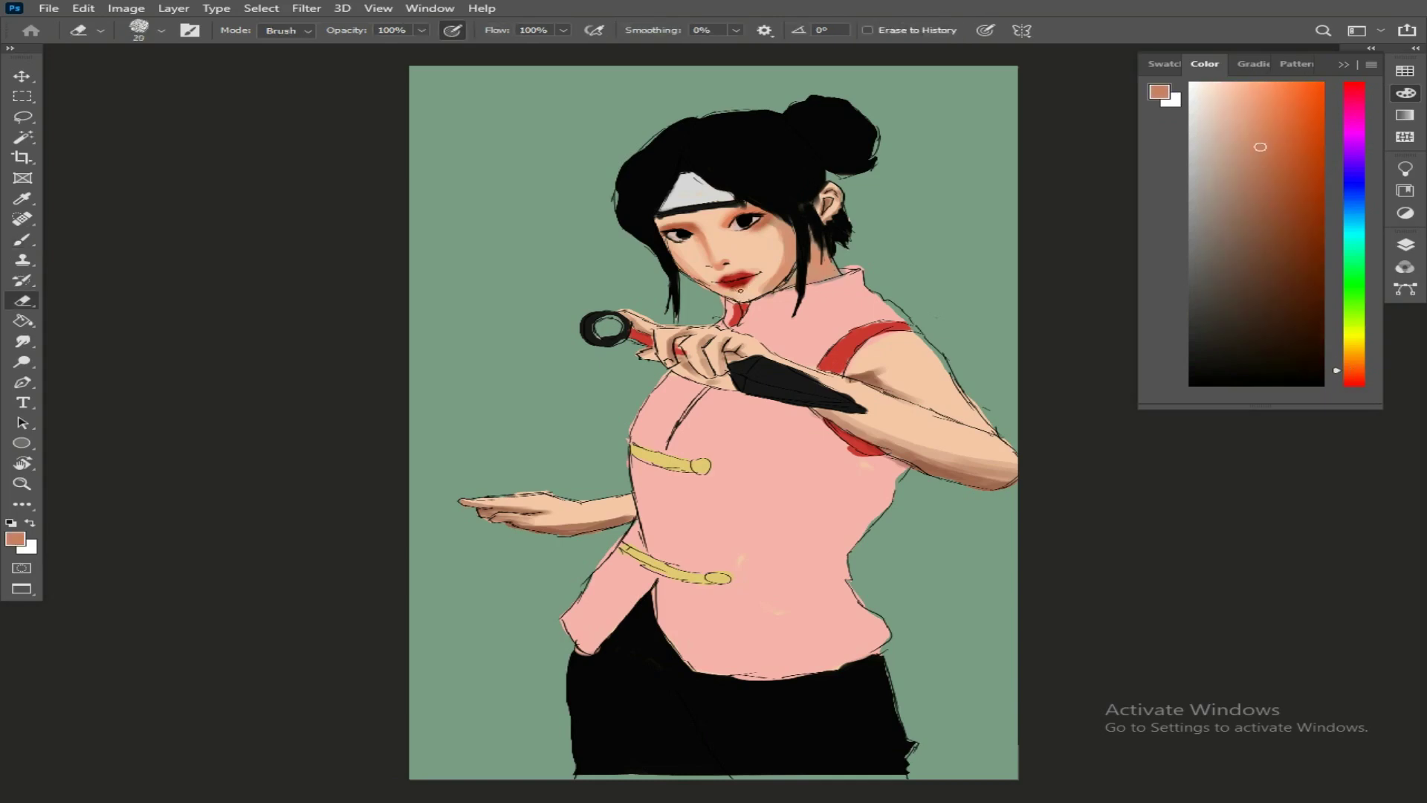
Choose a brown and a bright orange and deepen the soft shadow along the far cheek and jaw.
{"action": "left_click", "coordinate": [1262, 191]}
{"action": "key", "text": "b"}
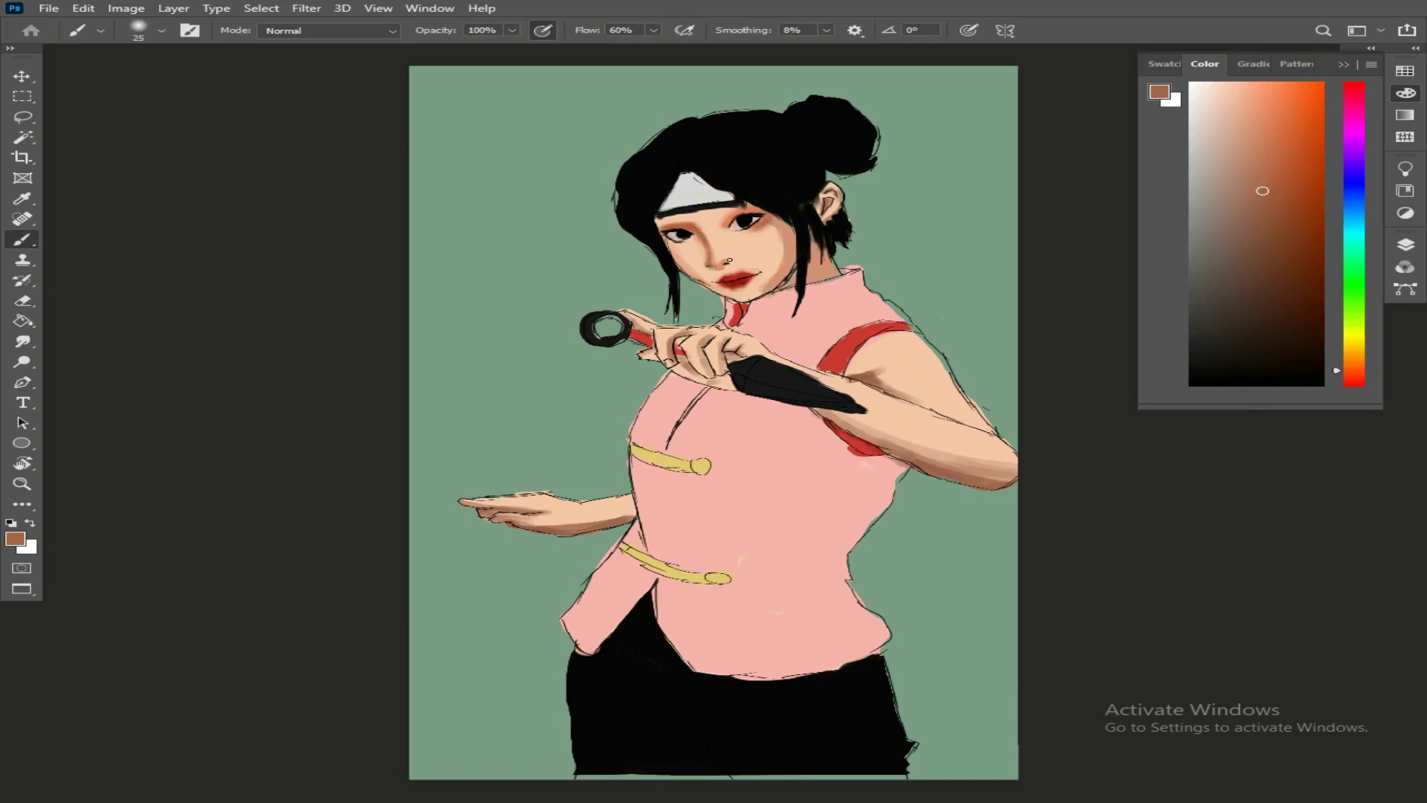
{"action": "key", "text": "bracketright"}
{"action": "key", "text": "bracketright"}
{"action": "left_click_drag", "start_coordinate": [793, 227], "coordinate": [784, 278]}
{"action": "left_click", "coordinate": [1291, 89]}
{"action": "mouse_move", "coordinate": [791, 224]}
{"action": "left_mouse_down"}
{"action": "mouse_move", "coordinate": [761, 301]}
{"action": "mouse_move", "coordinate": [812, 263]}
{"action": "mouse_move", "coordinate": [755, 299]}
{"action": "left_mouse_up"}
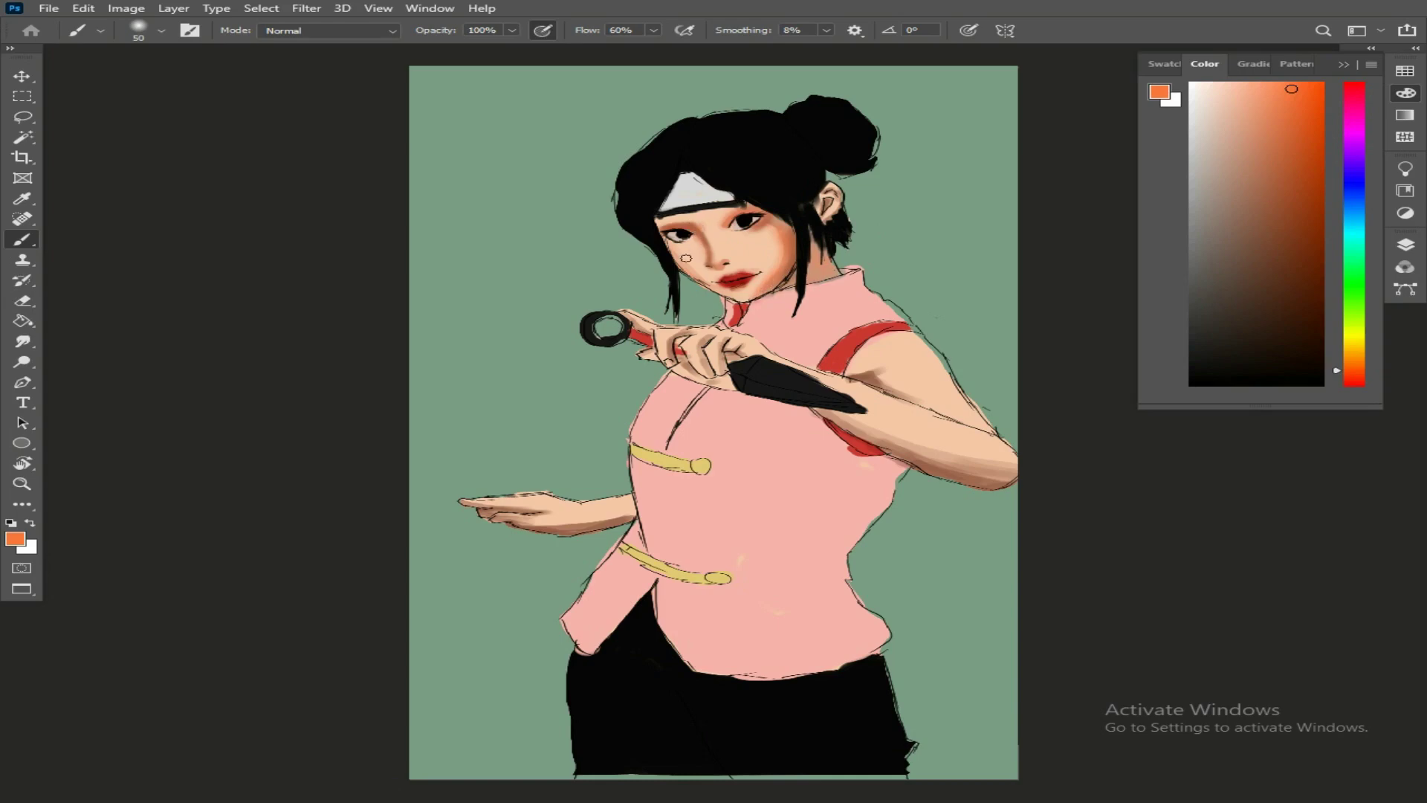
Choose a coral pink and brush a soft blush across the cheeks and nose with a size 100 brush.
{"action": "left_click_drag", "start_coordinate": [1360, 352], "coordinate": [1360, 394]}
{"action": "left_click", "coordinate": [1252, 98]}
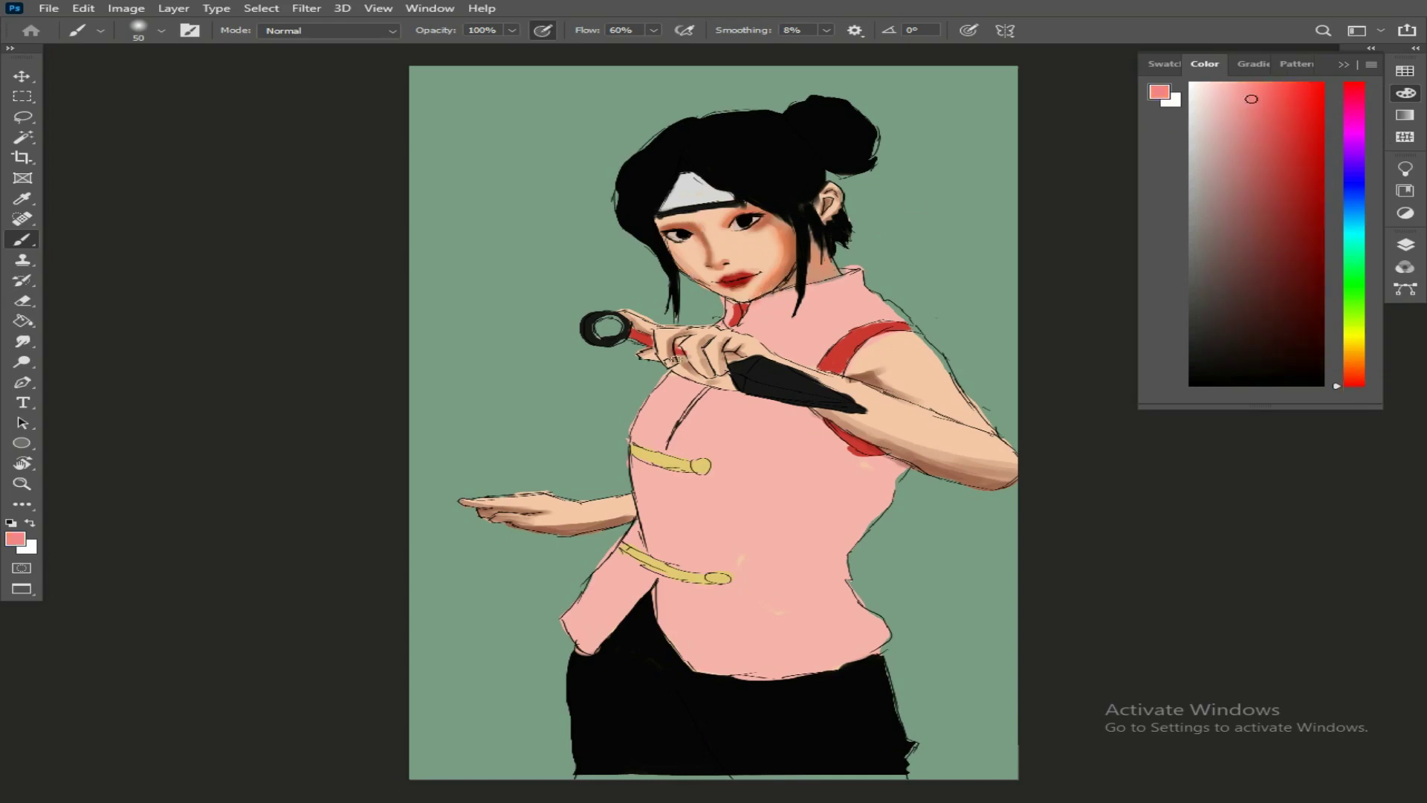
{"action": "key", "text": "bracketright"}
{"action": "key", "text": "bracketright"}
{"action": "key", "text": "bracketright"}
{"action": "key", "text": "bracketright"}
{"action": "key", "text": "bracketright"}
{"action": "mouse_move", "coordinate": [691, 258]}
{"action": "left_mouse_down"}
{"action": "mouse_move", "coordinate": [780, 247]}
{"action": "mouse_move", "coordinate": [738, 248]}
{"action": "mouse_move", "coordinate": [769, 235]}
{"action": "mouse_move", "coordinate": [688, 261]}
{"action": "mouse_move", "coordinate": [760, 261]}
{"action": "left_mouse_up"}
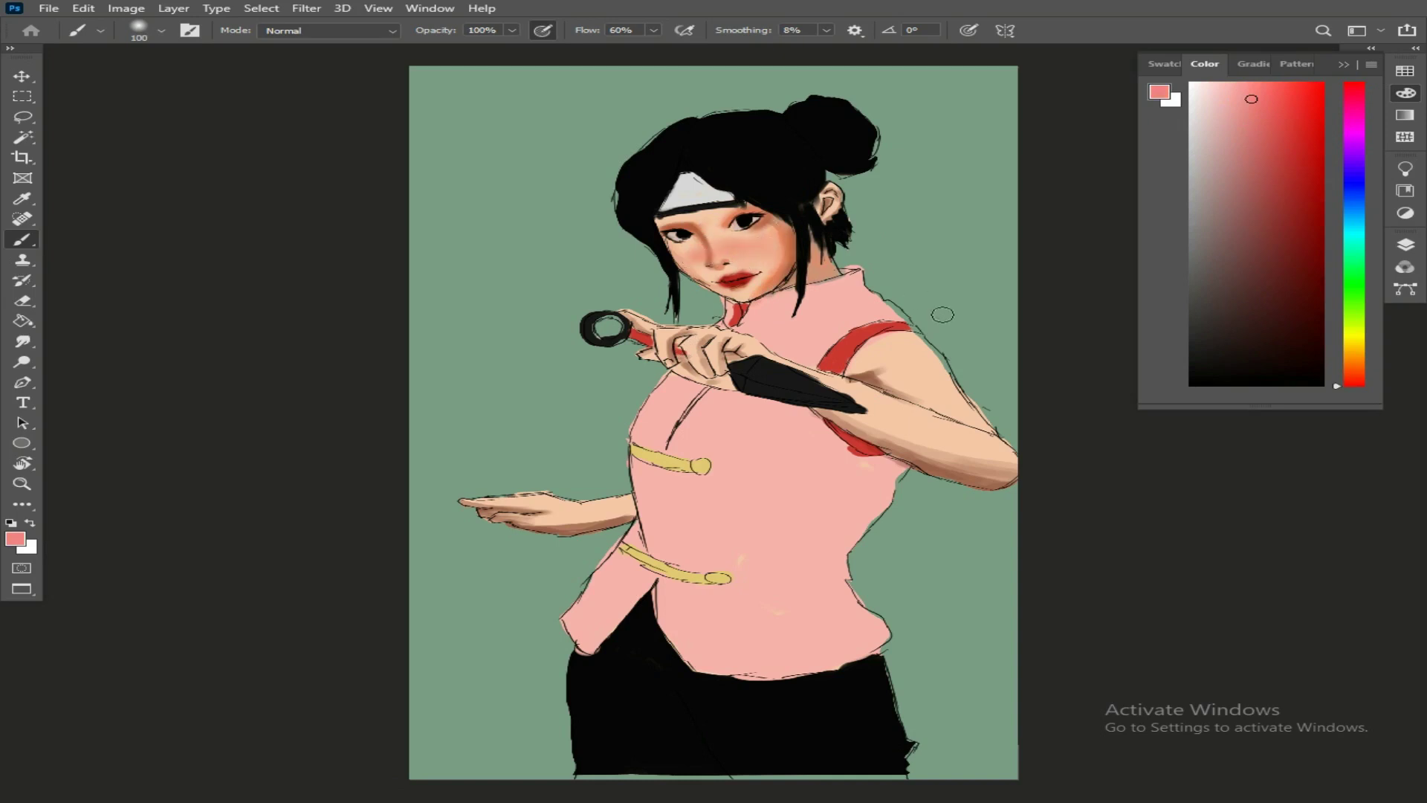
Paint both eyebrows in default black with a size 20 hard brush and pen pressure controlling the size.
{"action": "key", "text": "d"}
{"action": "key", "text": "period"}
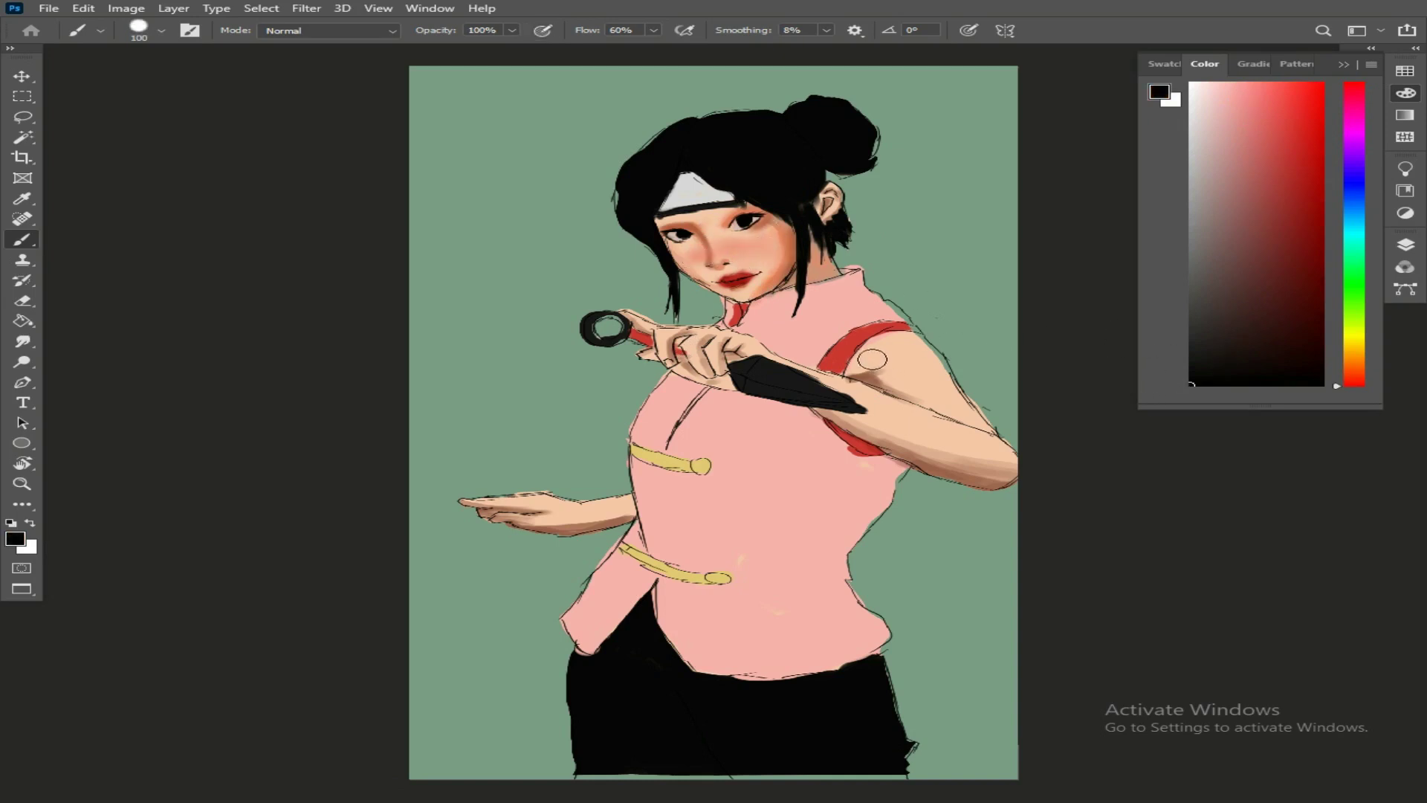
{"action": "left_click", "coordinate": [969, 31]}
{"action": "key", "text": "bracketleft"}
{"action": "key", "text": "bracketleft"}
{"action": "key", "text": "bracketleft"}
{"action": "key", "text": "bracketleft"}
{"action": "key", "text": "bracketleft"}
{"action": "key", "text": "bracketleft"}
{"action": "key", "text": "bracketleft"}
{"action": "key", "text": "bracketleft"}
{"action": "key", "text": "bracketleft"}
{"action": "key", "text": "bracketleft"}
{"action": "key", "text": "bracketleft"}
{"action": "mouse_move", "coordinate": [727, 213]}
{"action": "left_mouse_down"}
{"action": "mouse_move", "coordinate": [757, 205]}
{"action": "mouse_move", "coordinate": [661, 224]}
{"action": "left_mouse_up"}
Choose a dark brown paint colour and add a new layer directly above Layer 3.
{"action": "left_click", "coordinate": [1354, 376]}
{"action": "left_click", "coordinate": [1268, 182]}
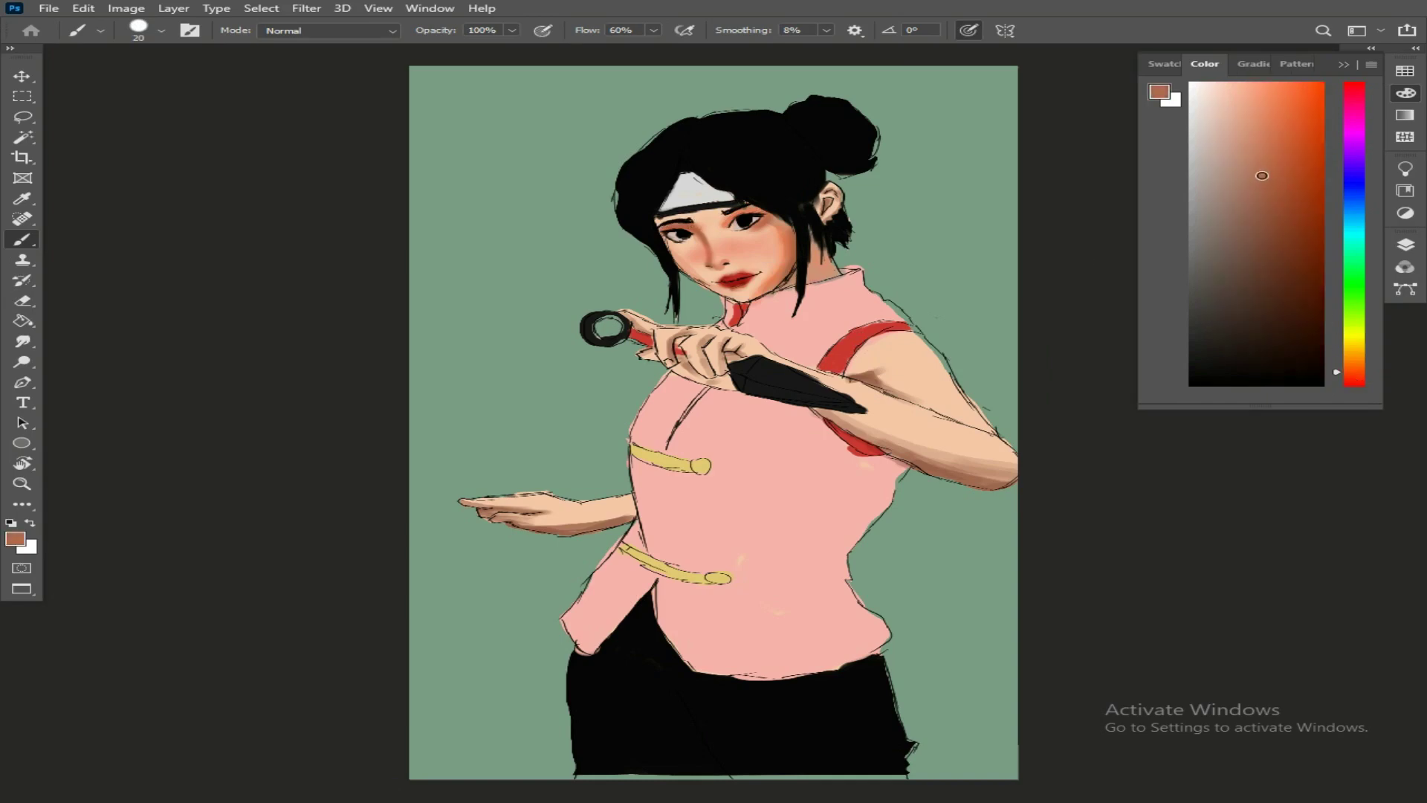
{"action": "left_click", "coordinate": [1404, 245]}
{"action": "left_click", "coordinate": [1280, 402]}
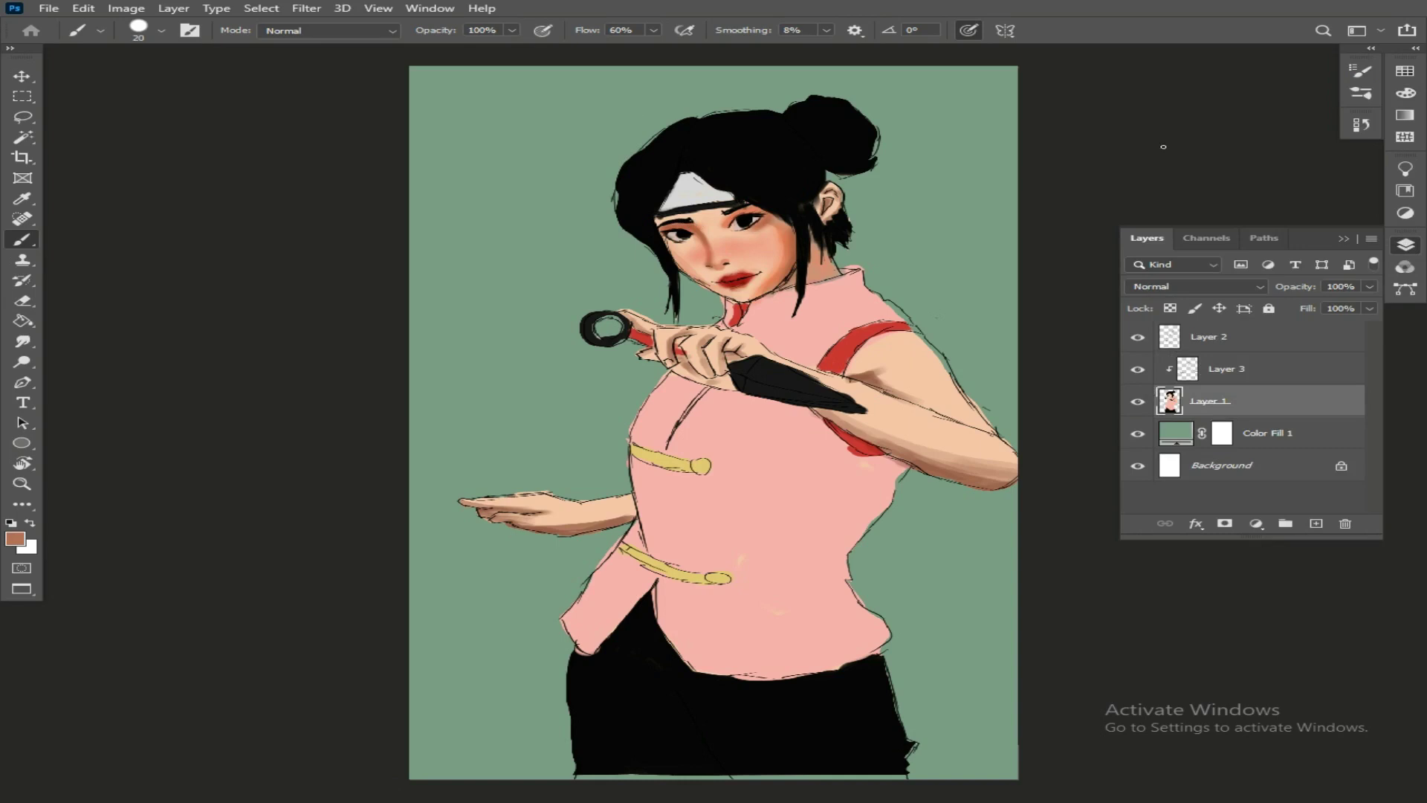
{"action": "left_click", "coordinate": [1405, 93]}
{"action": "left_click", "coordinate": [1287, 303]}
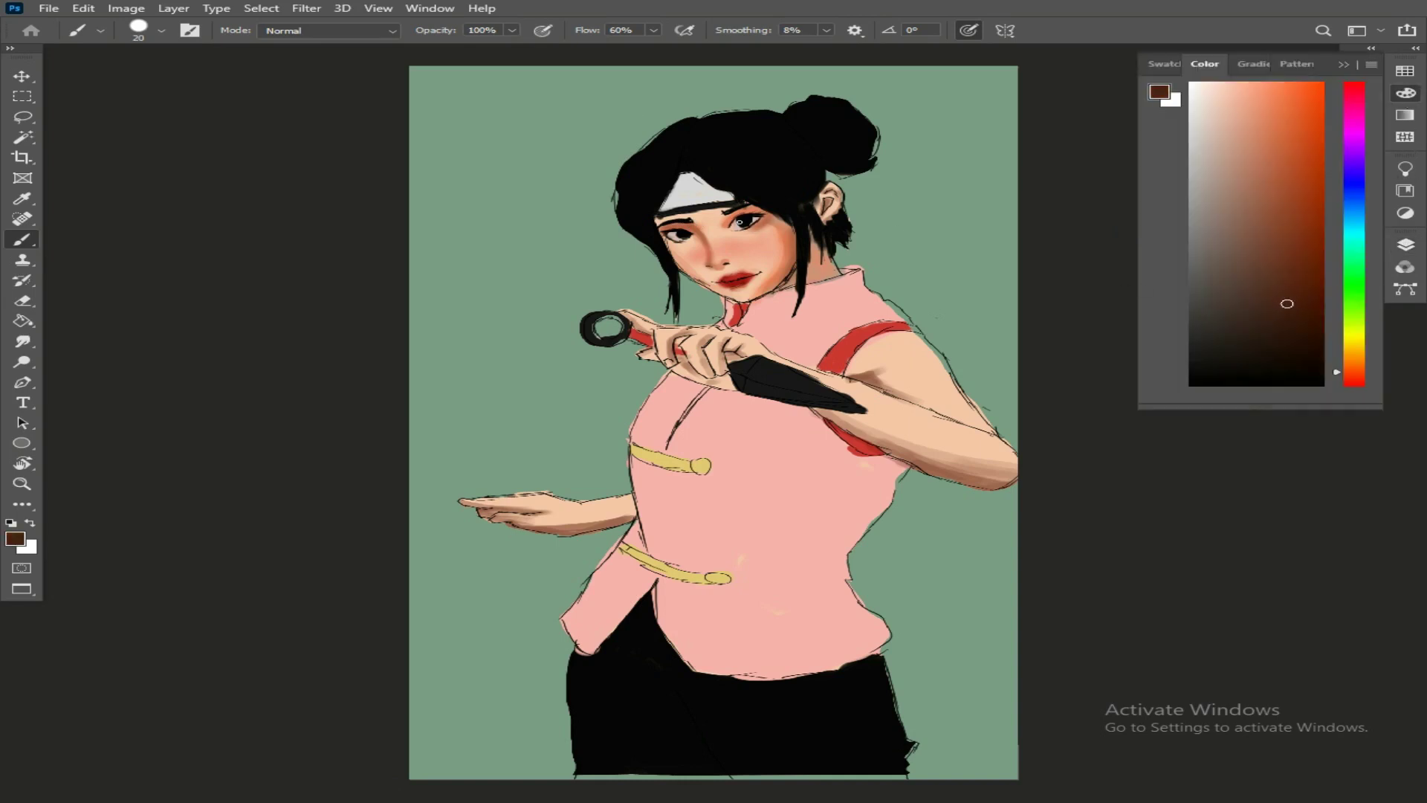
{"action": "left_click", "coordinate": [1405, 244]}
{"action": "left_click", "coordinate": [1267, 371]}
{"action": "left_click", "coordinate": [1315, 523]}
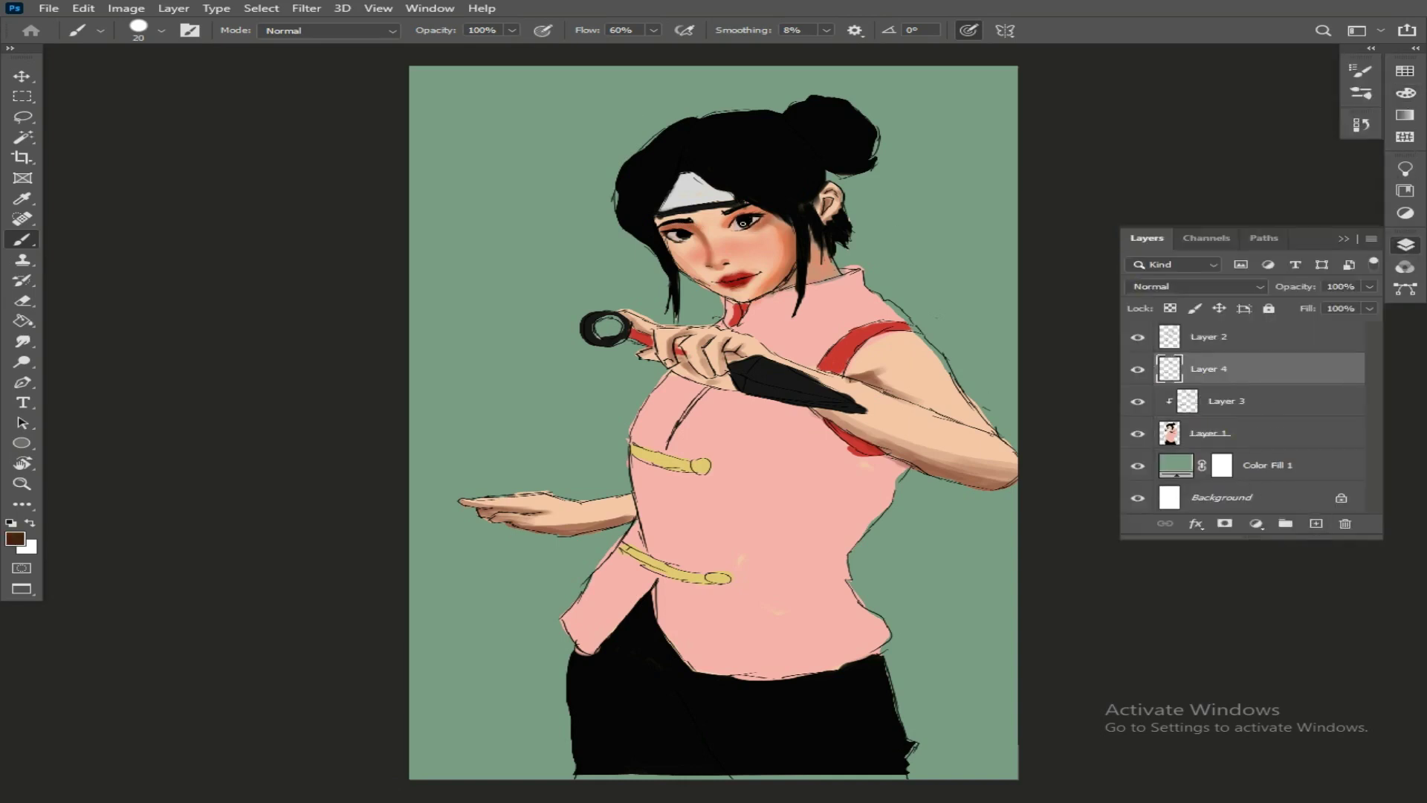
Paint dark brown detail in the irises, choose a muted peach for the eyes, and select Layer 2.
{"action": "left_click", "coordinate": [746, 221]}
{"action": "left_click", "coordinate": [1405, 92]}
{"action": "left_click", "coordinate": [1242, 113]}
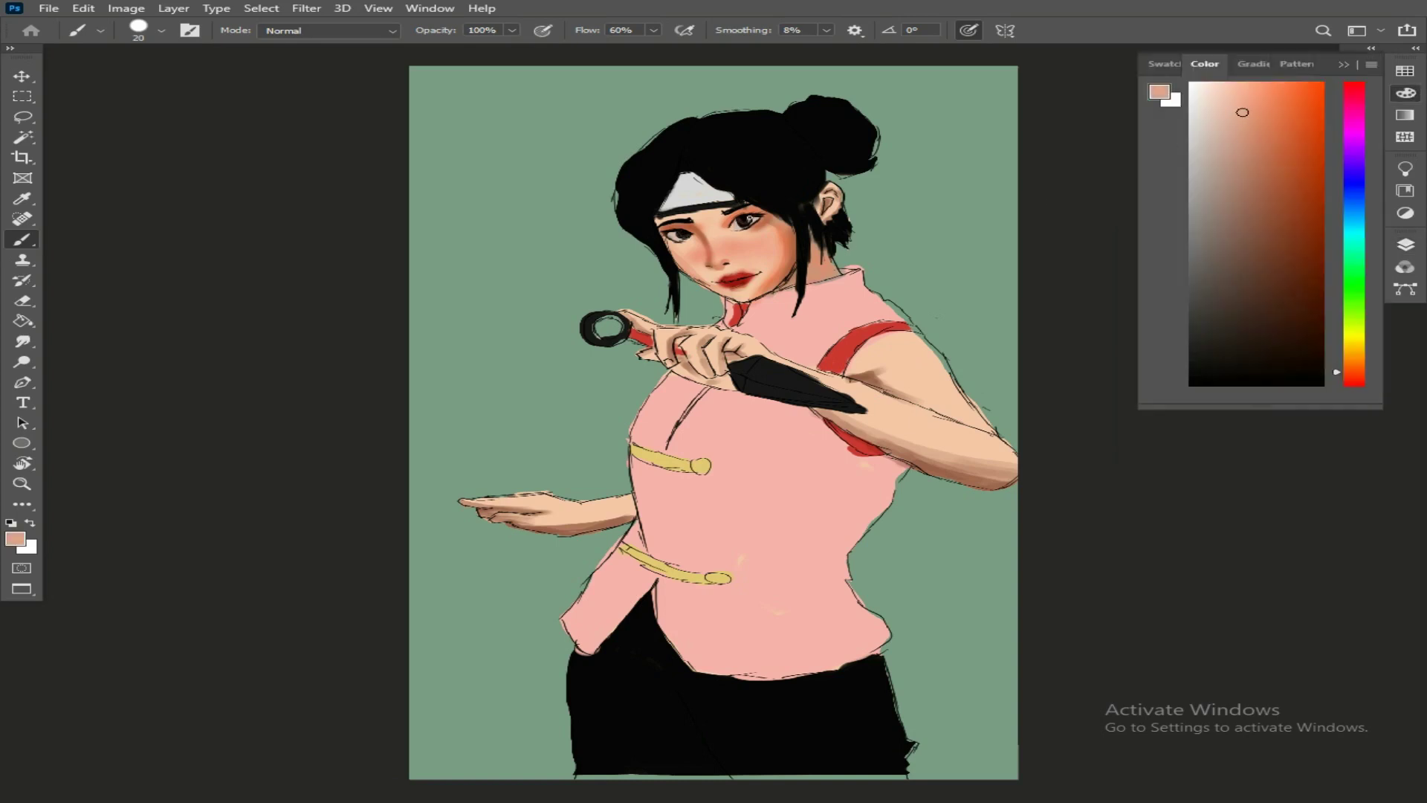
{"action": "key", "text": "x"}
{"action": "key", "text": "d"}
{"action": "left_click", "coordinate": [758, 218], "text": "alt"}
{"action": "key", "text": "F7"}
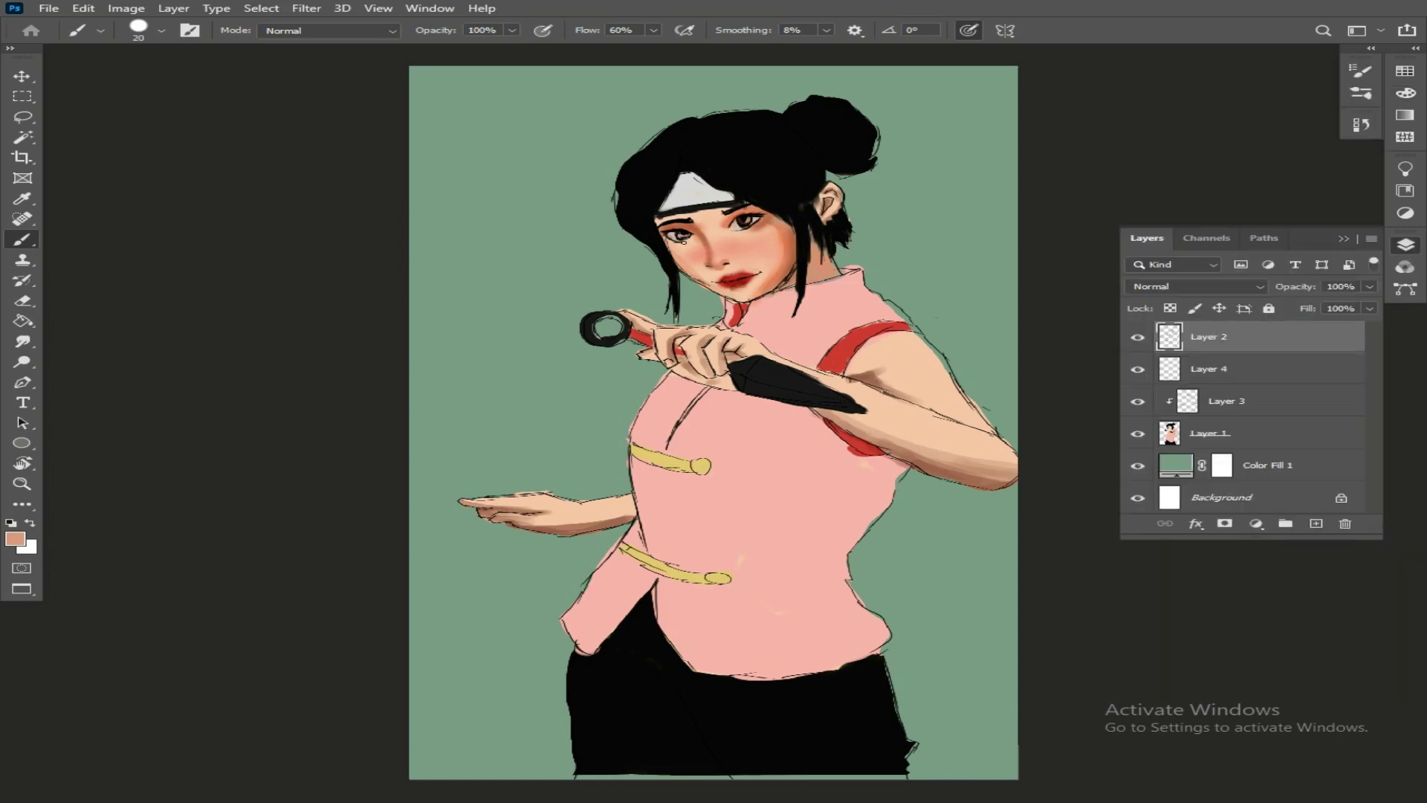
Choose a dark reddish brown and shade around both eyes on Layer 3 with the size 20 brush.
{"action": "key", "text": "d"}
{"action": "left_click", "coordinate": [1399, 98]}
{"action": "left_click", "coordinate": [1410, 248]}
{"action": "left_click", "coordinate": [1245, 403]}
{"action": "left_click", "coordinate": [756, 264], "text": "alt"}
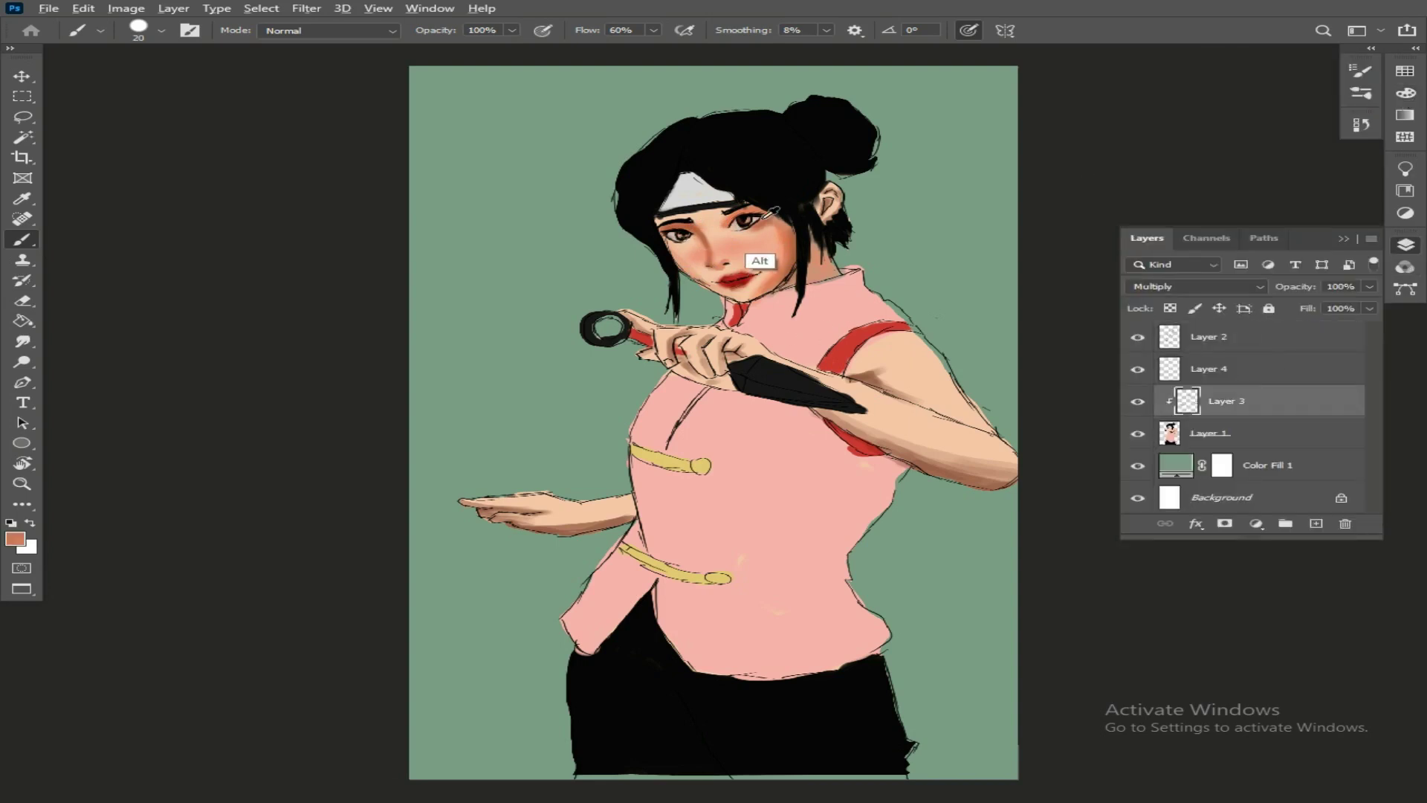
{"action": "left_click", "coordinate": [1404, 93]}
{"action": "left_click", "coordinate": [1279, 193]}
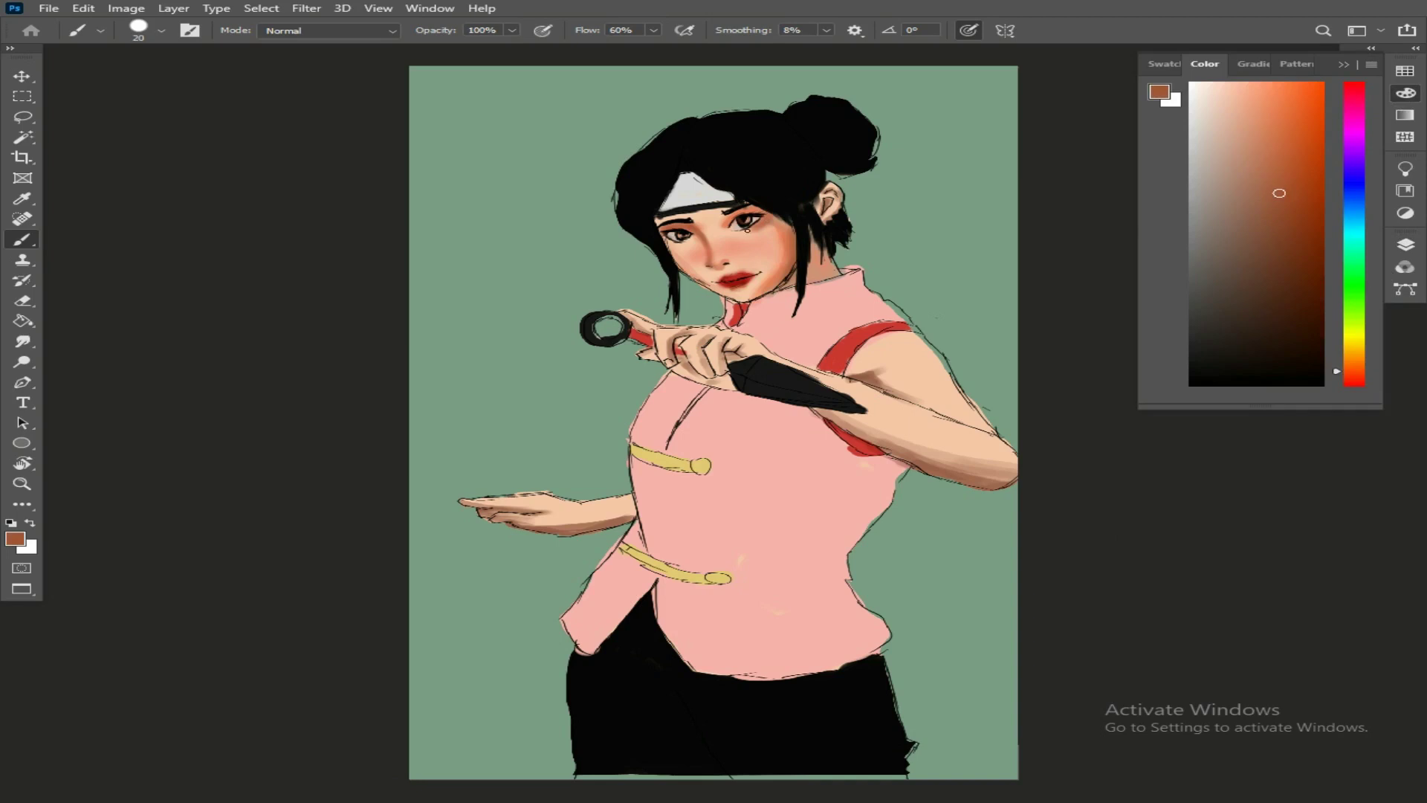
{"action": "left_click", "coordinate": [1306, 282]}
{"action": "left_click_drag", "start_coordinate": [763, 218], "coordinate": [678, 243]}
Add small white highlights to the eyes and lower lip on Layer 4, and select Layer 2 for erasing.
{"action": "left_click_drag", "start_coordinate": [1200, 89], "coordinate": [1190, 82]}
{"action": "left_click", "coordinate": [1404, 245]}
{"action": "left_click", "coordinate": [1165, 363]}
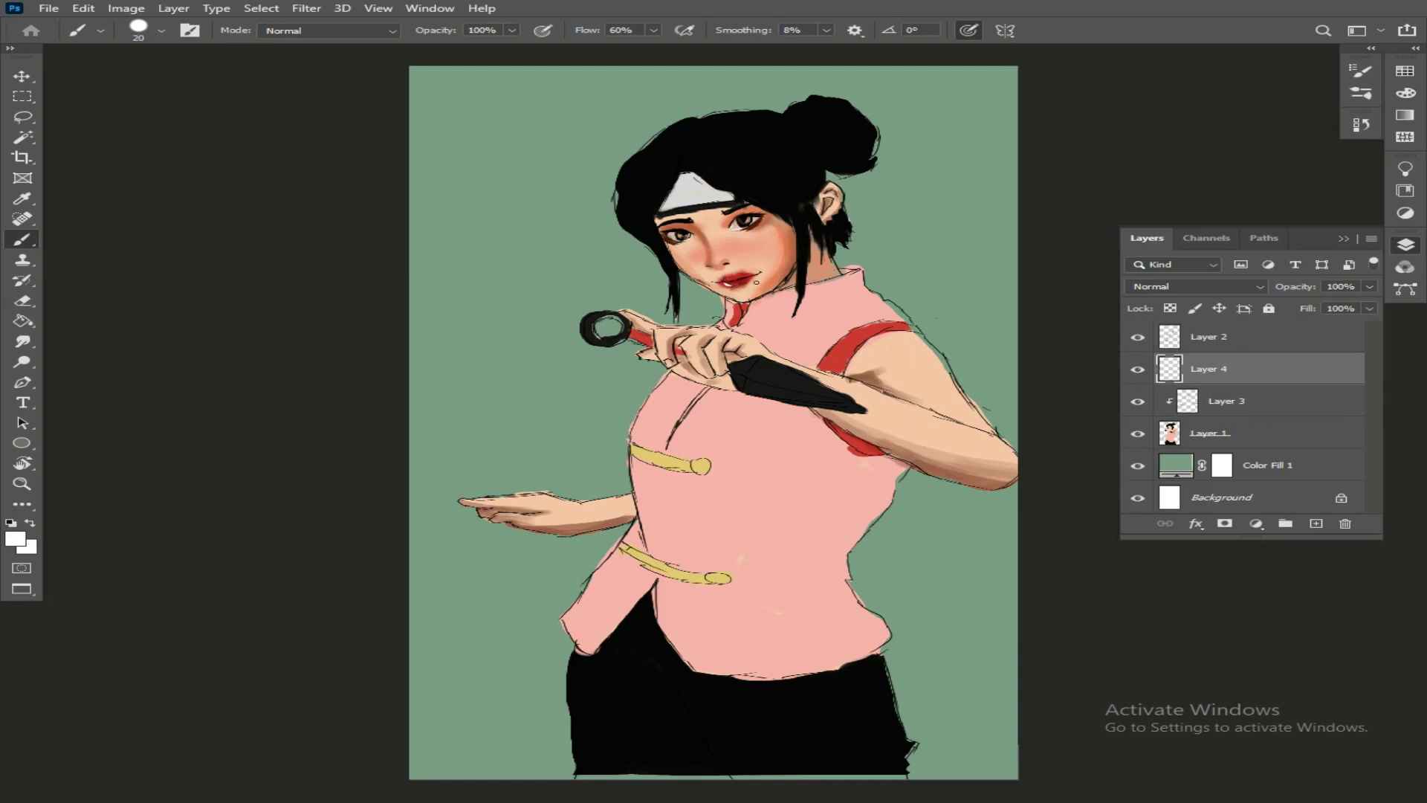
{"action": "left_click", "coordinate": [1233, 338]}
{"action": "key", "text": "e"}
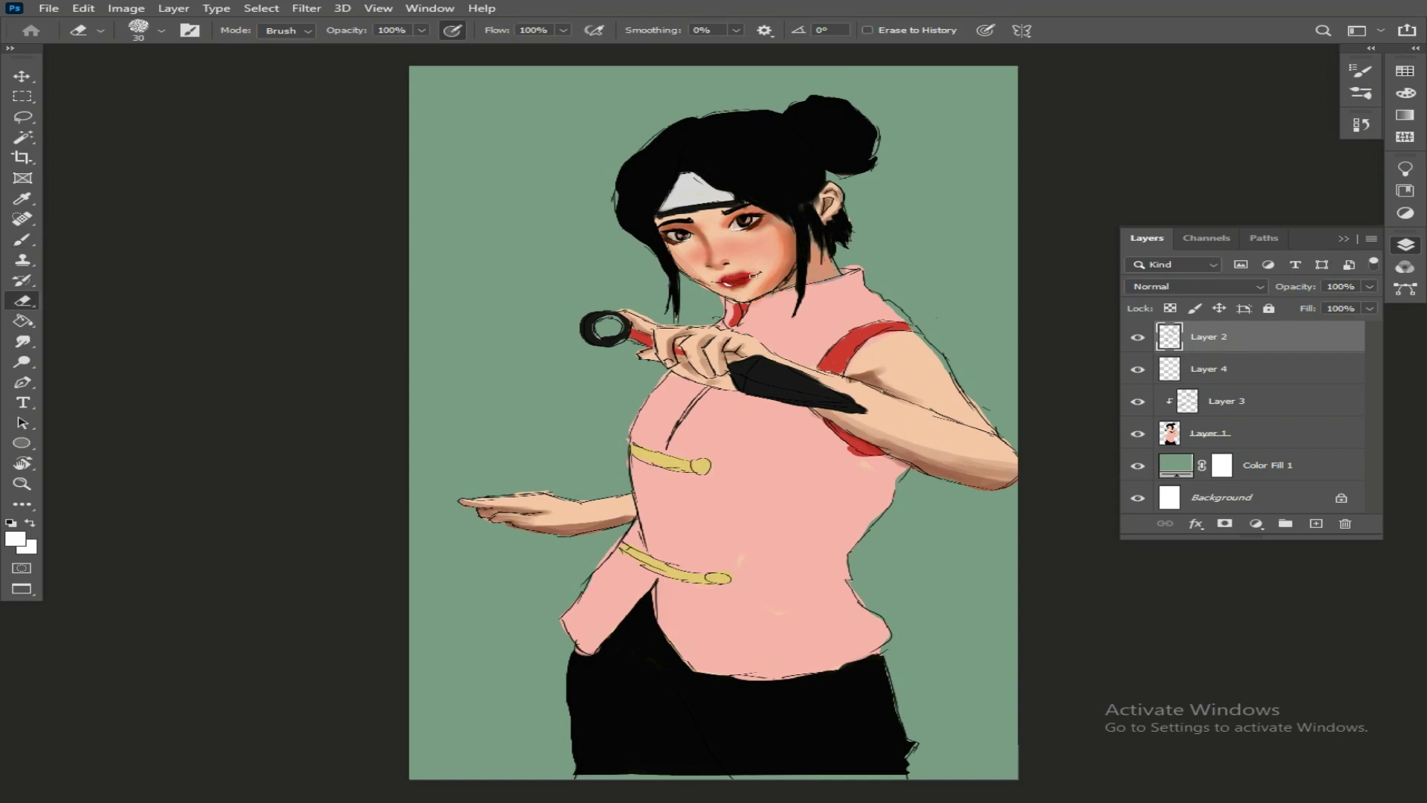
Choose a dark red and deepen the shading at the corner of the lips on Layer 3.
{"action": "left_click", "coordinate": [1405, 93]}
{"action": "left_click", "coordinate": [1312, 238]}
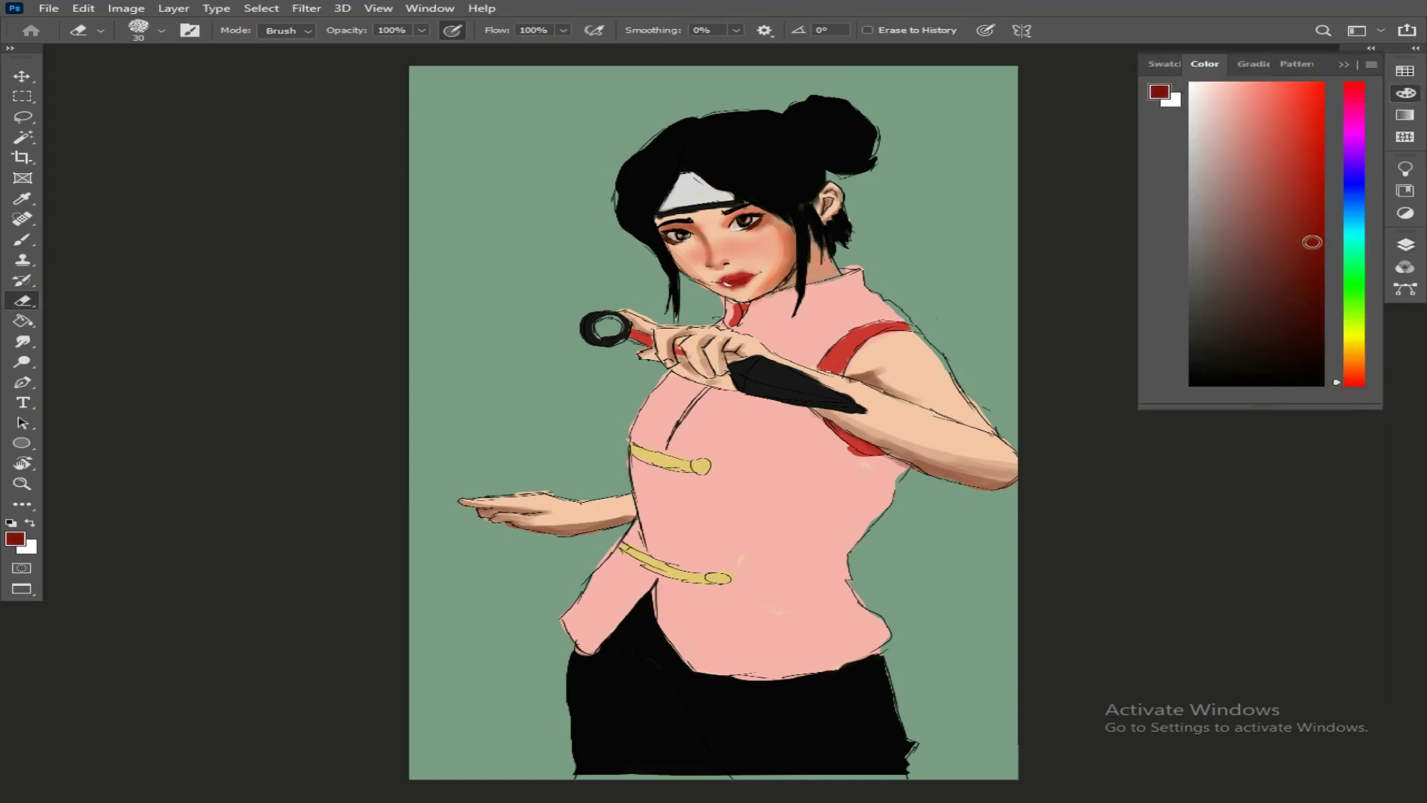
{"action": "left_click", "coordinate": [1405, 245]}
{"action": "left_click", "coordinate": [1275, 399]}
{"action": "key", "text": "b"}
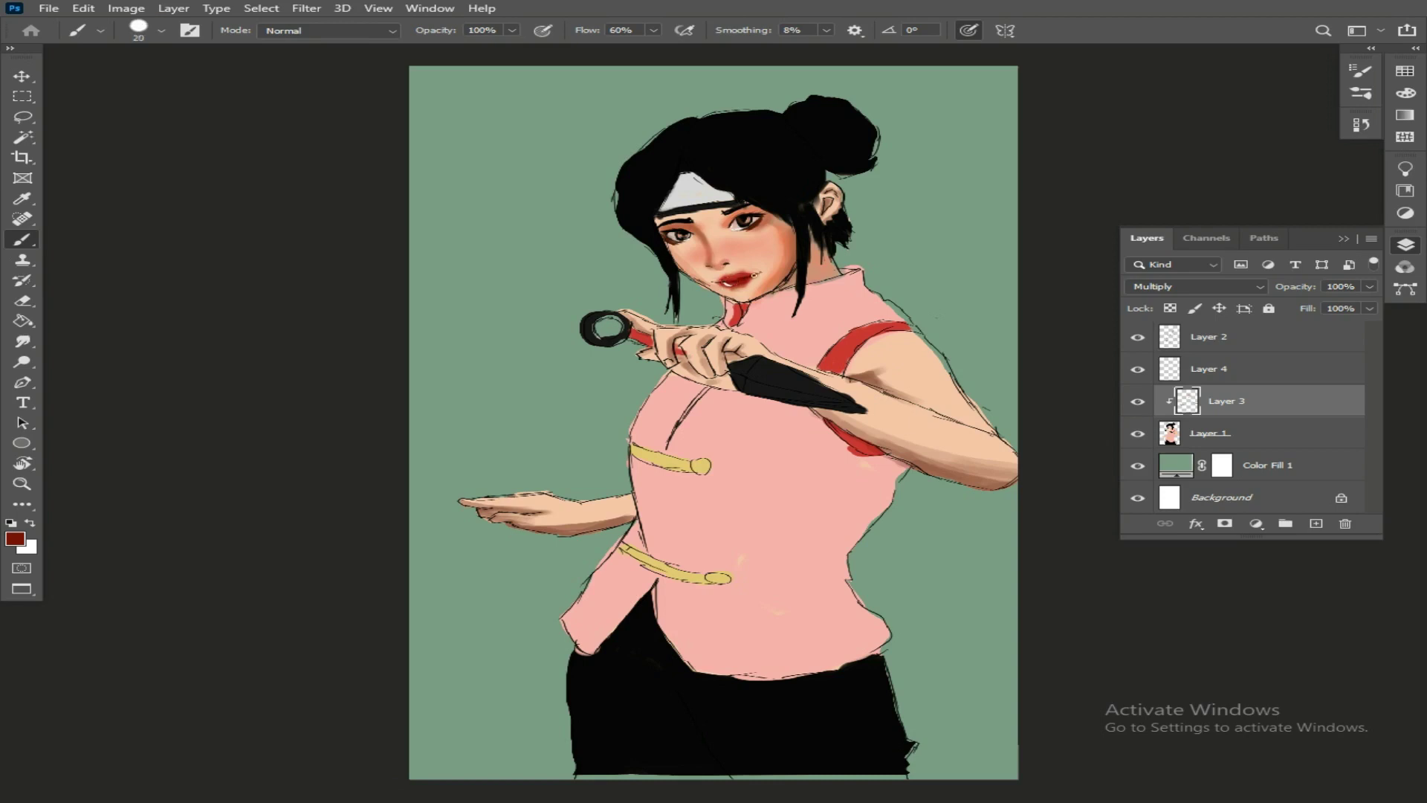
{"action": "left_click_drag", "start_coordinate": [752, 273], "coordinate": [764, 270]}
Sample skin tones beside the mouth and tidy the edge of the lip corner.
{"action": "left_click", "coordinate": [781, 281], "text": "alt"}
{"action": "left_click", "coordinate": [763, 274], "text": "alt"}
{"action": "left_click", "coordinate": [756, 304], "text": "alt"}
{"action": "key", "text": "e"}
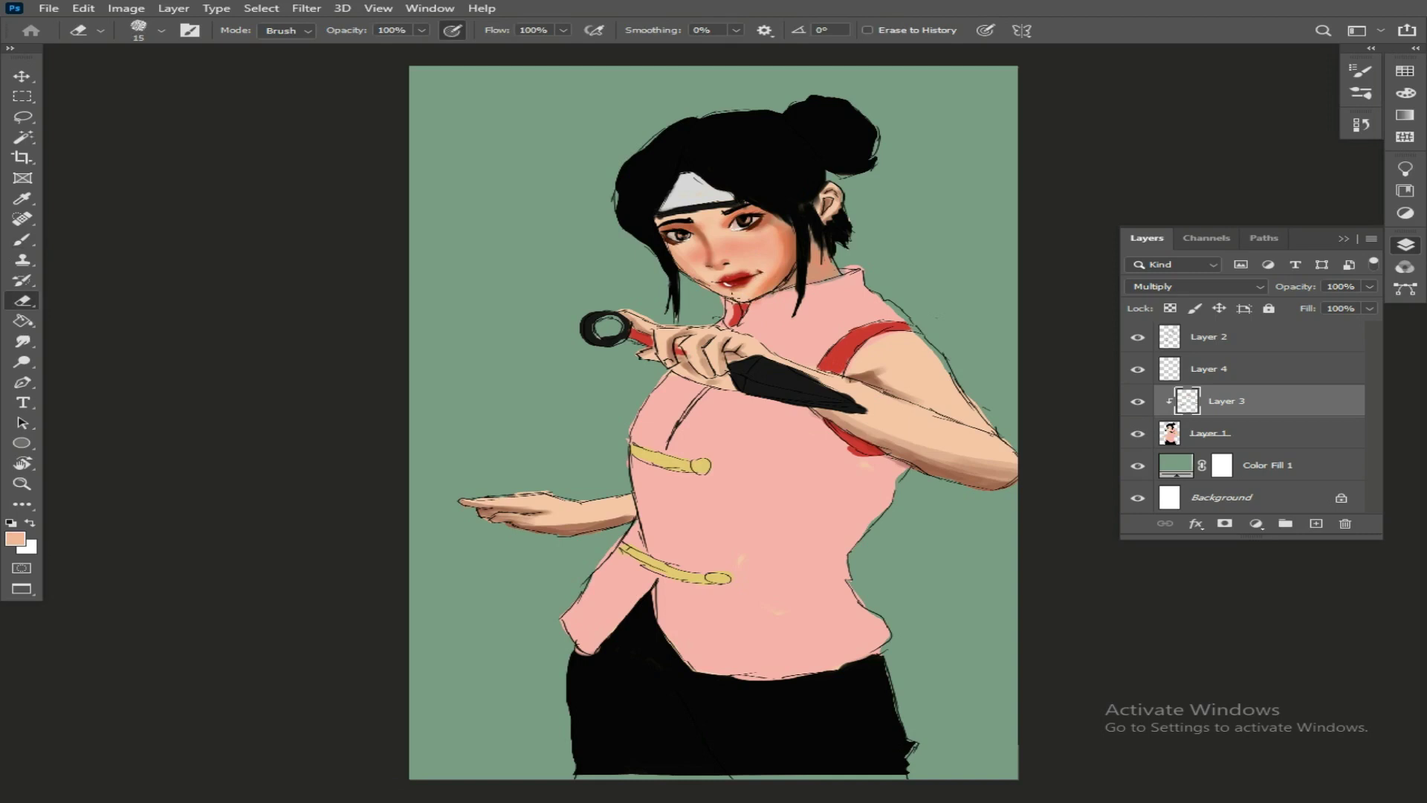
Let pen pressure control the brush opacity and blend the lips with a sampled dark red.
{"action": "key", "text": "b"}
{"action": "left_click", "coordinate": [543, 31]}
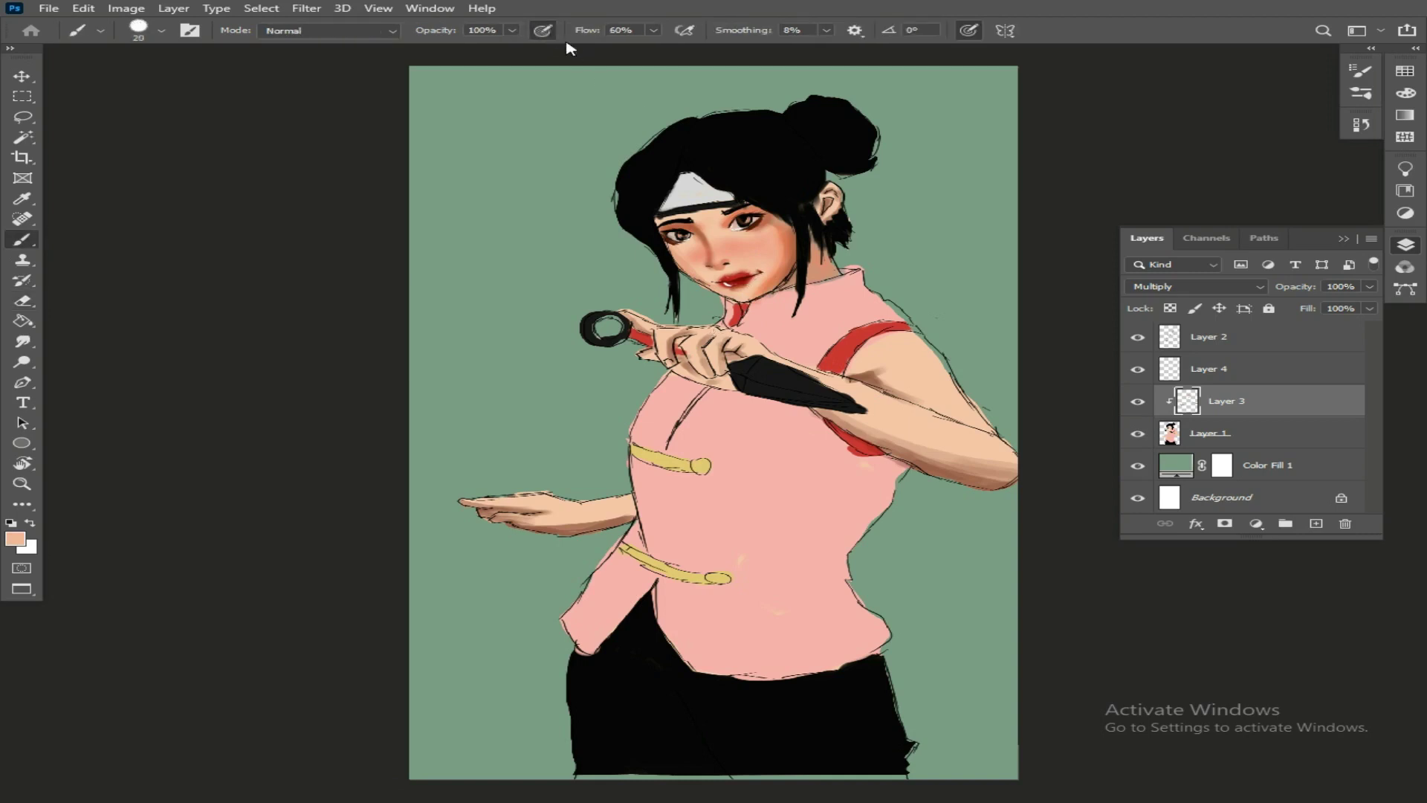
{"action": "left_click", "coordinate": [735, 279], "text": "alt"}
{"action": "left_click", "coordinate": [1405, 92]}
{"action": "left_click", "coordinate": [1405, 92]}
{"action": "left_click", "coordinate": [1404, 92]}
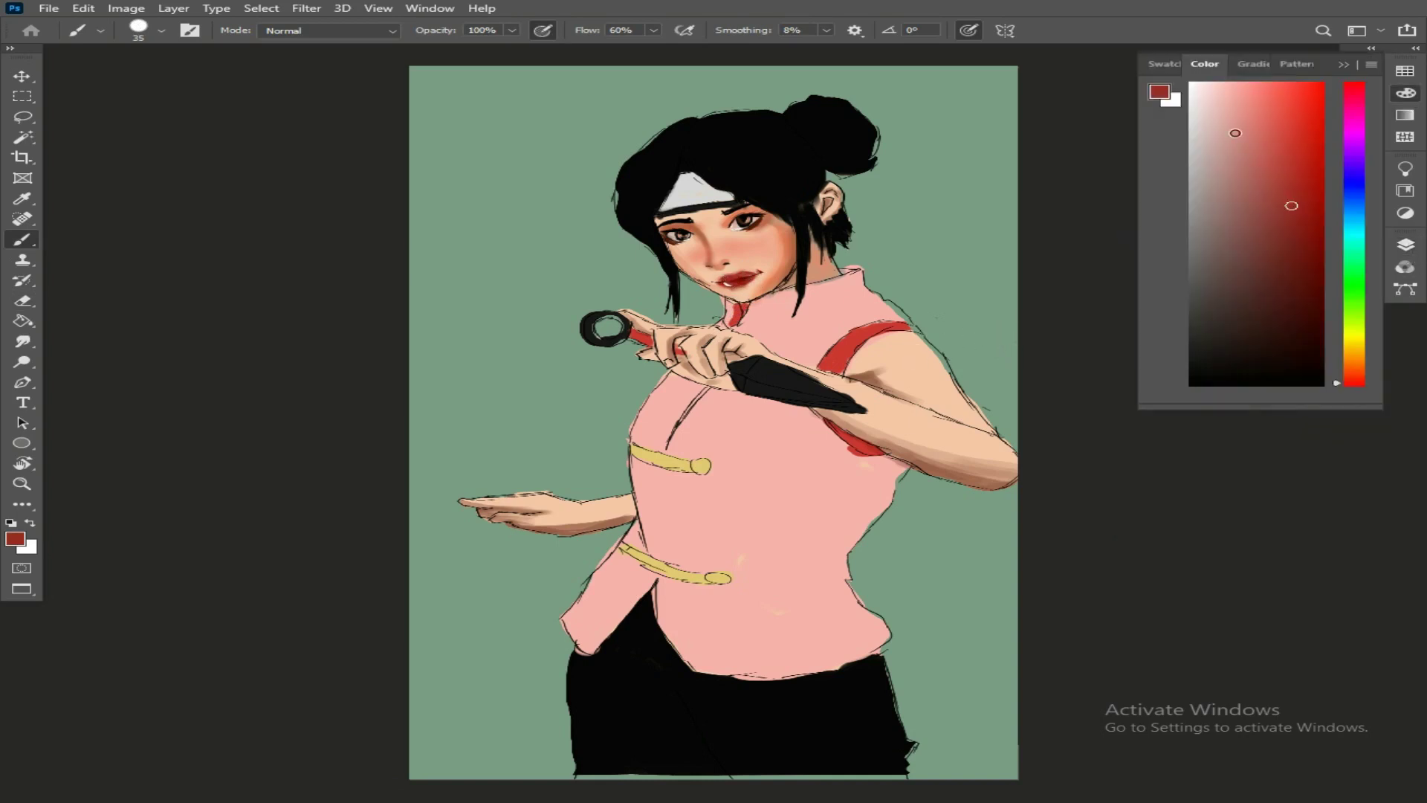
Choose a very pale peach and brush highlights on the nose and cheek, enlarging the brush to size 70.
{"action": "left_click", "coordinate": [1202, 85]}
{"action": "left_click", "coordinate": [1351, 371]}
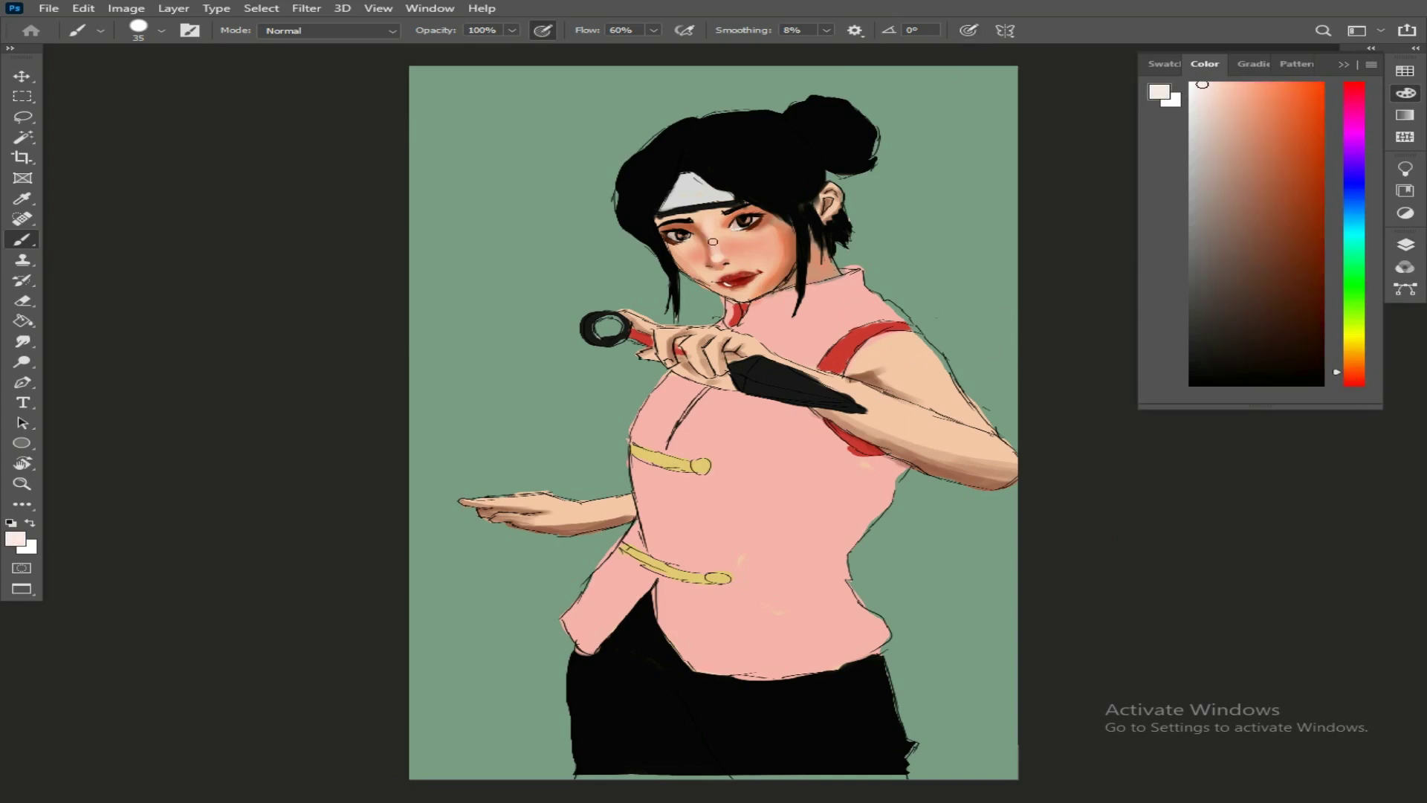
{"action": "key", "text": "bracketright"}
{"action": "key", "text": "bracketright"}
{"action": "key", "text": "bracketright"}
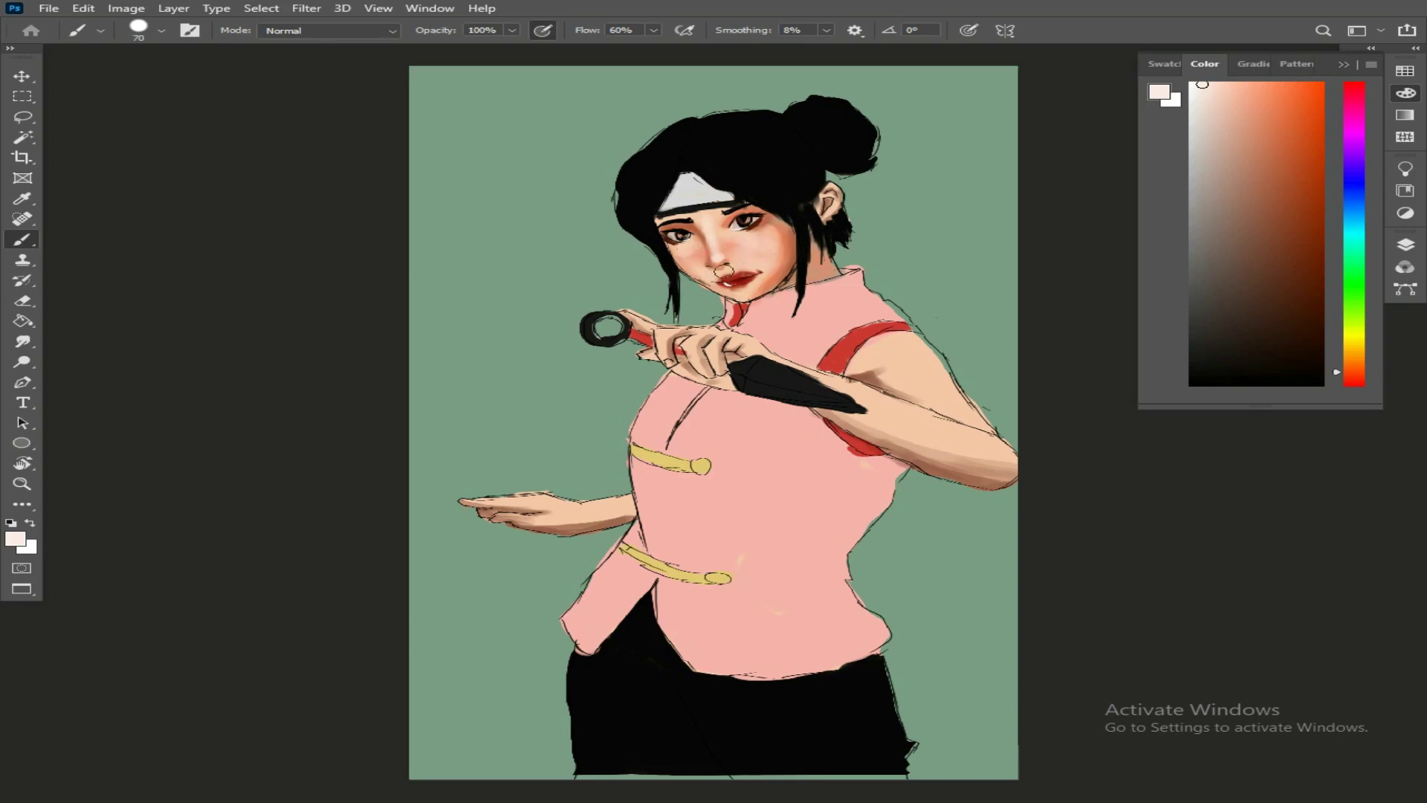
Choose a salmon pink and brush blush across the nose and cheeks with a size 150 soft brush.
{"action": "left_click_drag", "start_coordinate": [1342, 369], "coordinate": [1341, 381]}
{"action": "left_click", "coordinate": [1245, 94]}
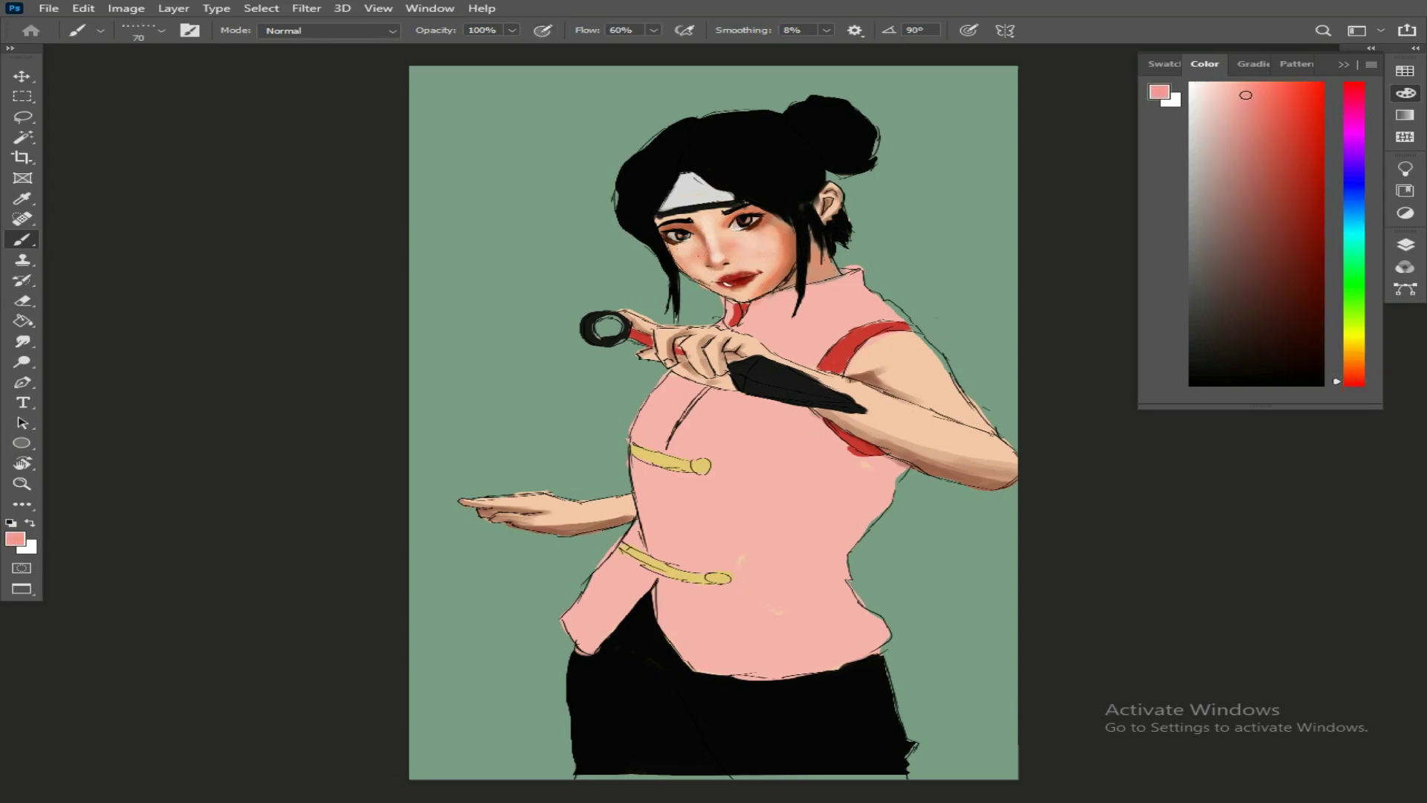
{"action": "key", "text": "period"}
{"action": "key", "text": "bracketright"}
{"action": "key", "text": "bracketright"}
{"action": "key", "text": "bracketright"}
{"action": "key", "text": "bracketright"}
{"action": "key", "text": "bracketright"}
{"action": "left_click_drag", "start_coordinate": [697, 255], "coordinate": [759, 247]}
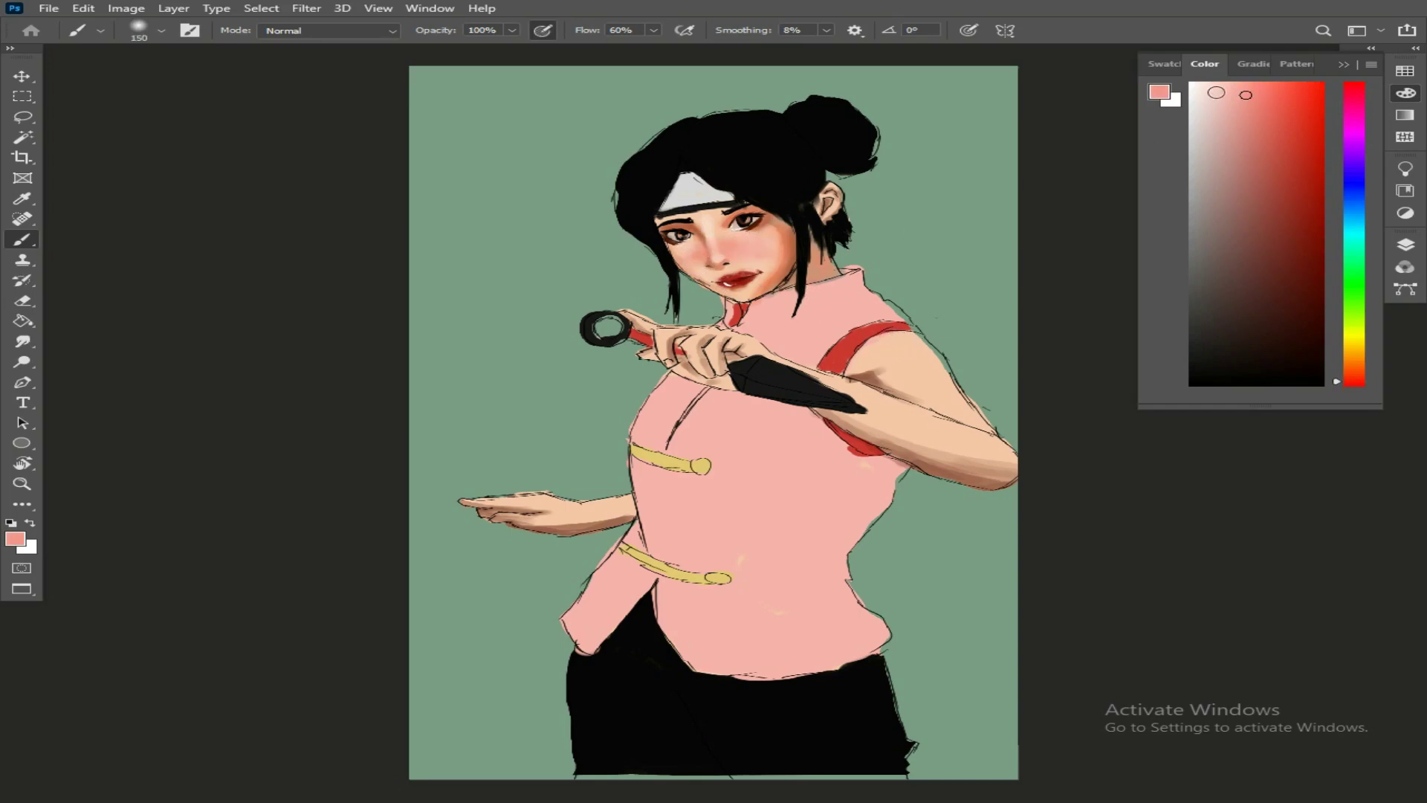
Paint soft white highlights on the shoulder and raised forearm with a size 90 brush.
{"action": "left_click", "coordinate": [1192, 84]}
{"action": "key", "text": "bracketleft"}
{"action": "key", "text": "bracketleft"}
{"action": "key", "text": "bracketleft"}
{"action": "key", "text": "bracketleft"}
{"action": "key", "text": "bracketleft"}
{"action": "key", "text": "bracketleft"}
{"action": "mouse_move", "coordinate": [906, 348]}
{"action": "left_mouse_down"}
{"action": "mouse_move", "coordinate": [920, 336]}
{"action": "mouse_move", "coordinate": [929, 357]}
{"action": "mouse_move", "coordinate": [918, 418]}
{"action": "left_mouse_up"}
{"action": "left_click_drag", "start_coordinate": [853, 386], "coordinate": [980, 426]}
{"action": "left_click_drag", "start_coordinate": [878, 369], "coordinate": [917, 362]}
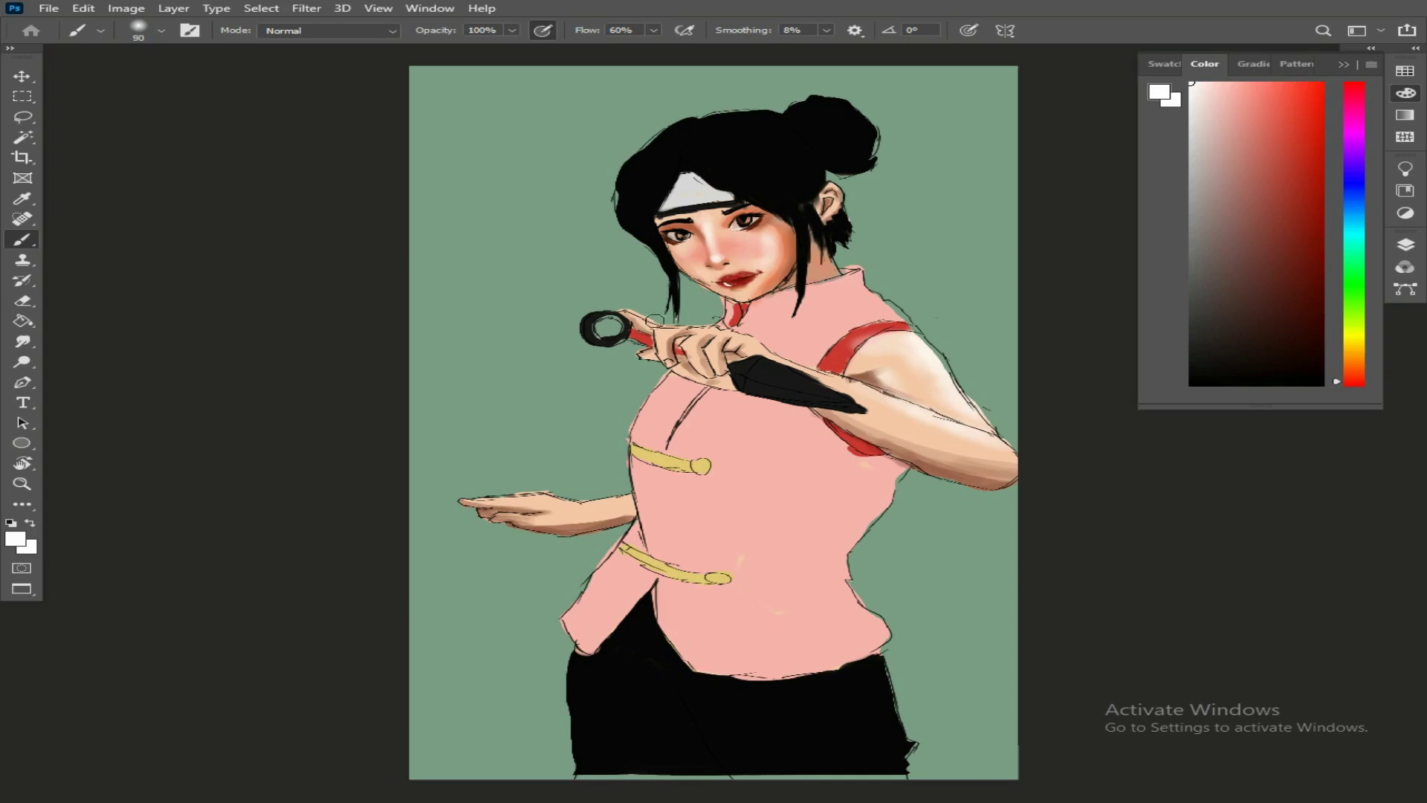
Add white highlights to the fingers gripping the knife with a size 40 soft brush.
{"action": "key", "text": "bracketleft"}
{"action": "key", "text": "bracketleft"}
{"action": "key", "text": "bracketleft"}
{"action": "left_click_drag", "start_coordinate": [629, 309], "coordinate": [731, 342]}
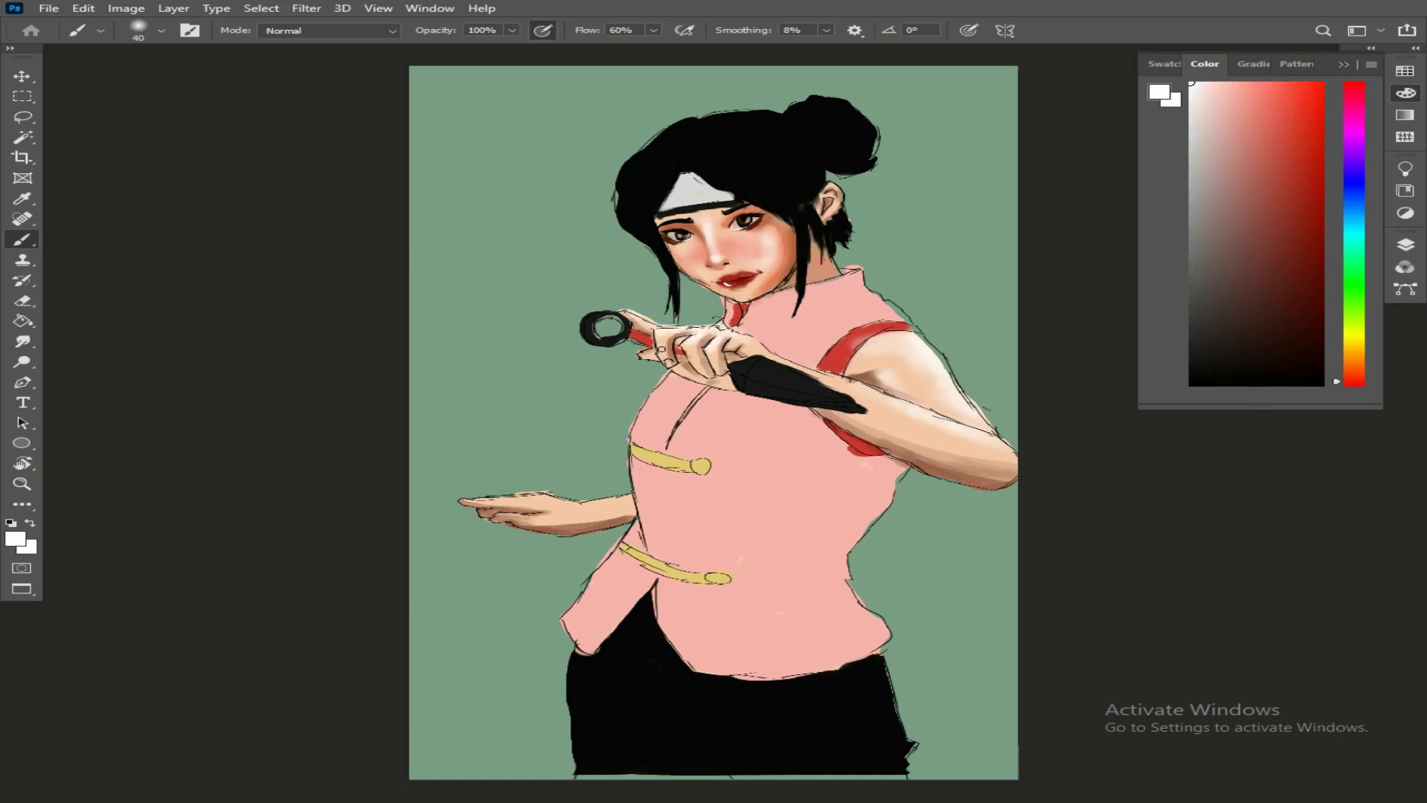
Choose a bright orange and warm the shadows on both hands and the lower forearm.
{"action": "left_click", "coordinate": [1354, 376]}
{"action": "left_click", "coordinate": [1264, 100]}
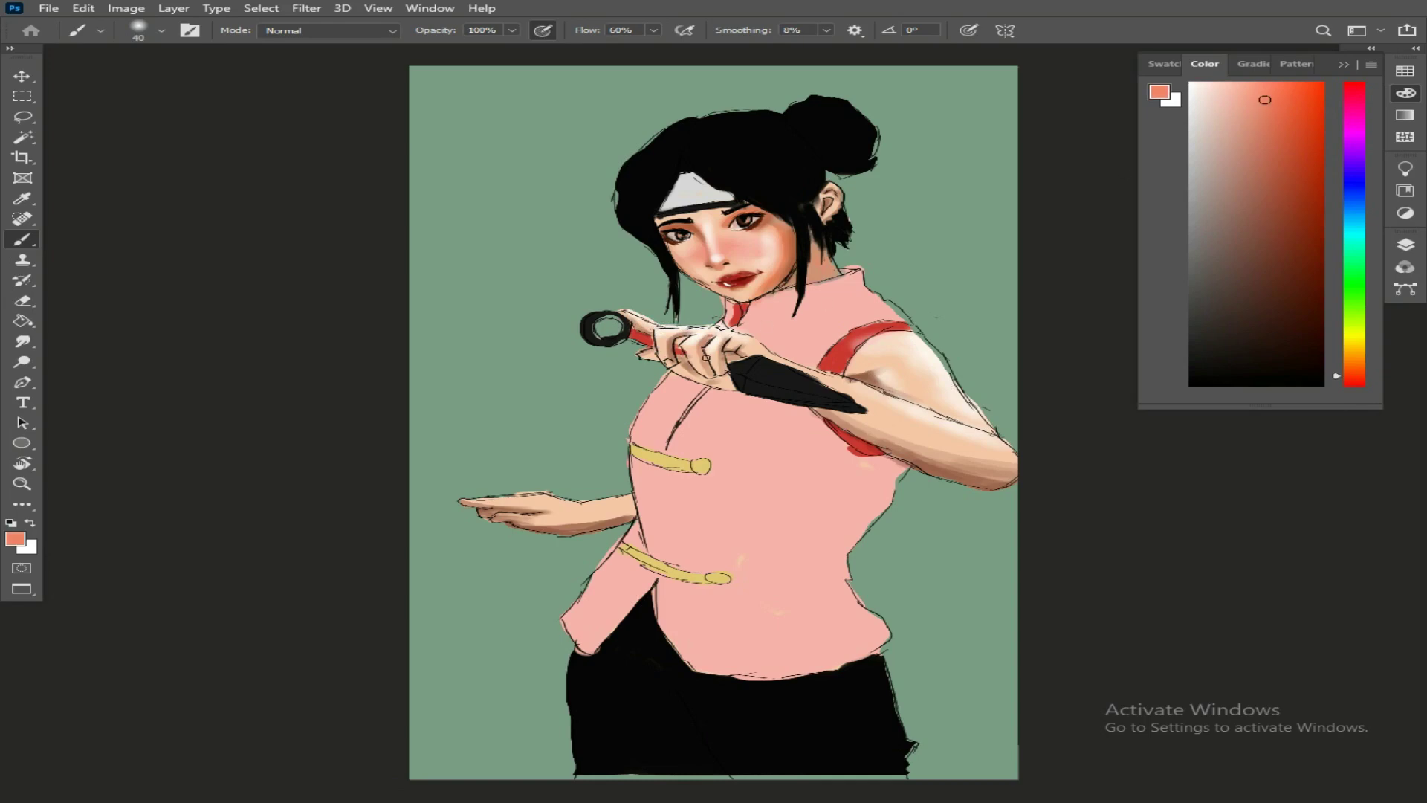
{"action": "left_click", "coordinate": [1294, 89]}
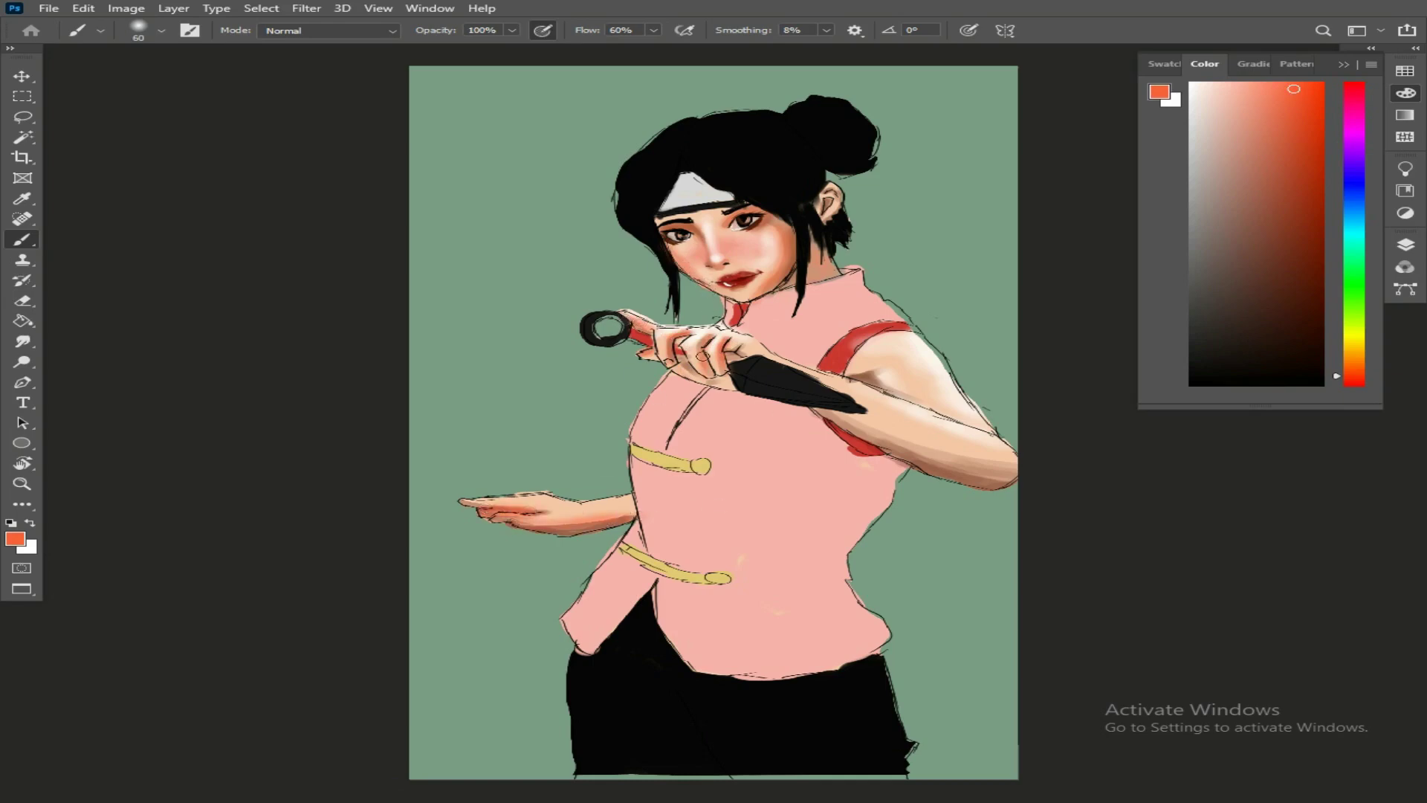
Sample an off-white from the knife hand's knuckles and highlight the top of the extended hand and forearm.
{"action": "left_click", "coordinate": [710, 324], "text": "alt"}
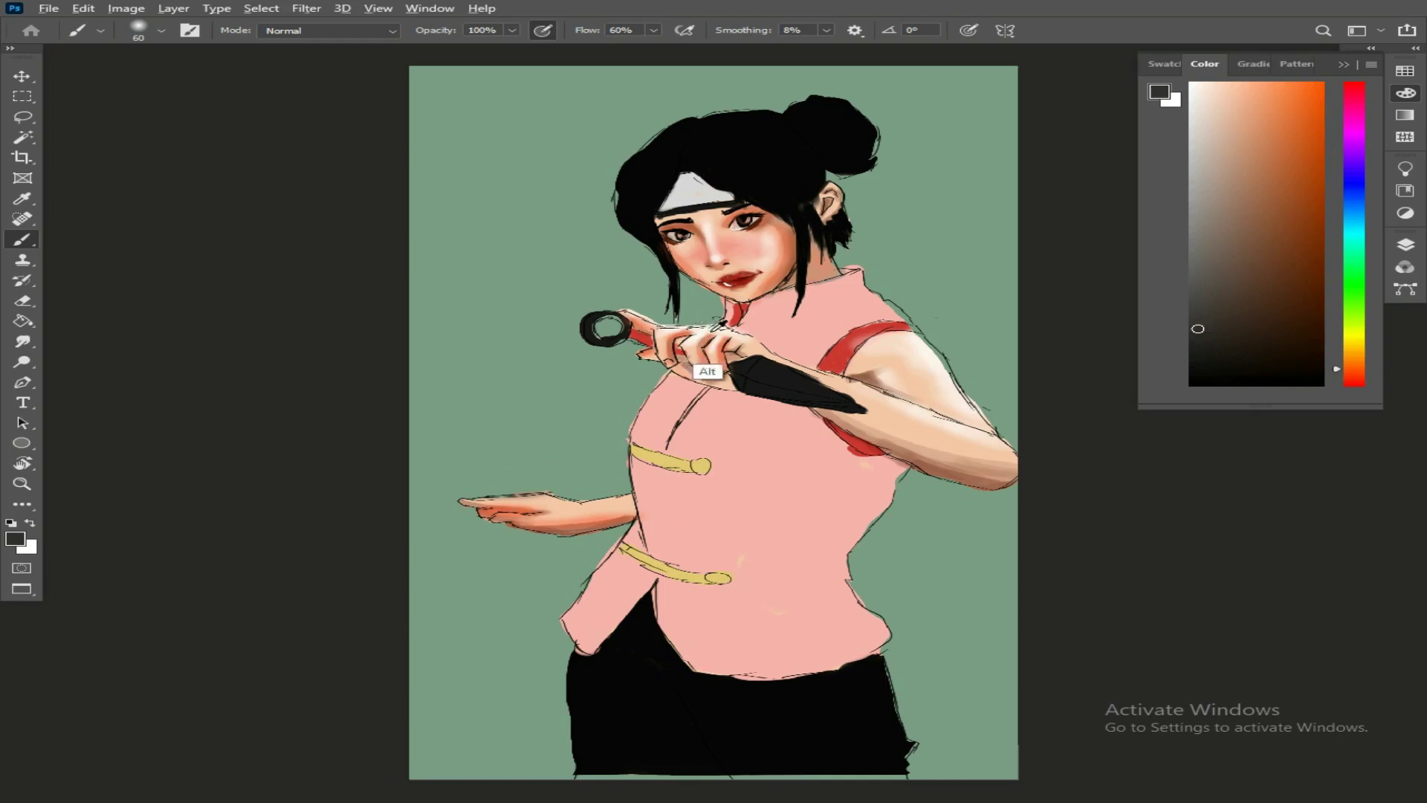
{"action": "left_click", "coordinate": [712, 331], "text": "alt"}
{"action": "left_click_drag", "start_coordinate": [492, 493], "coordinate": [602, 498]}
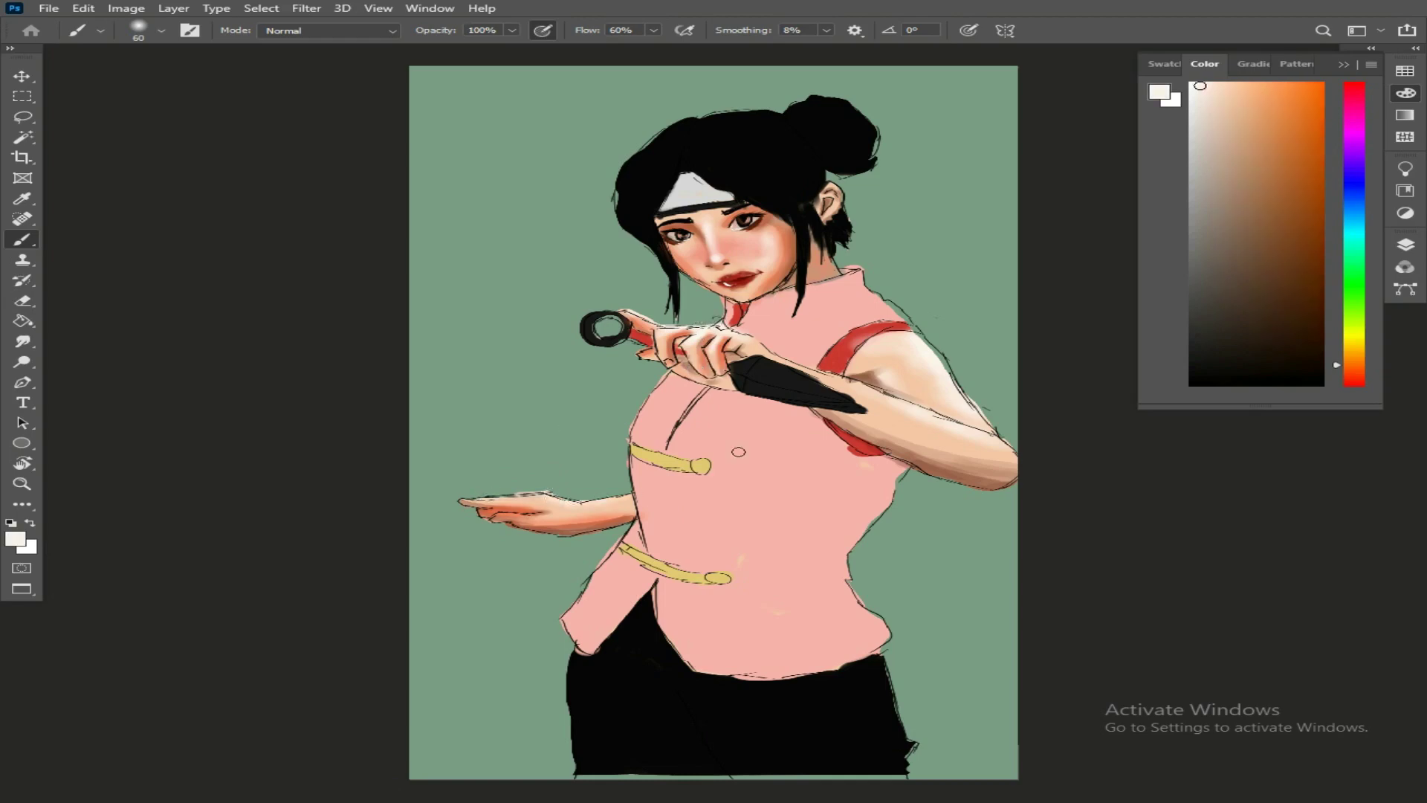
Sample the vest's pink and paint its side and waist shadows on Multiply Layer 3 with a size 60 hard brush.
{"action": "left_click", "coordinate": [829, 532], "text": "alt"}
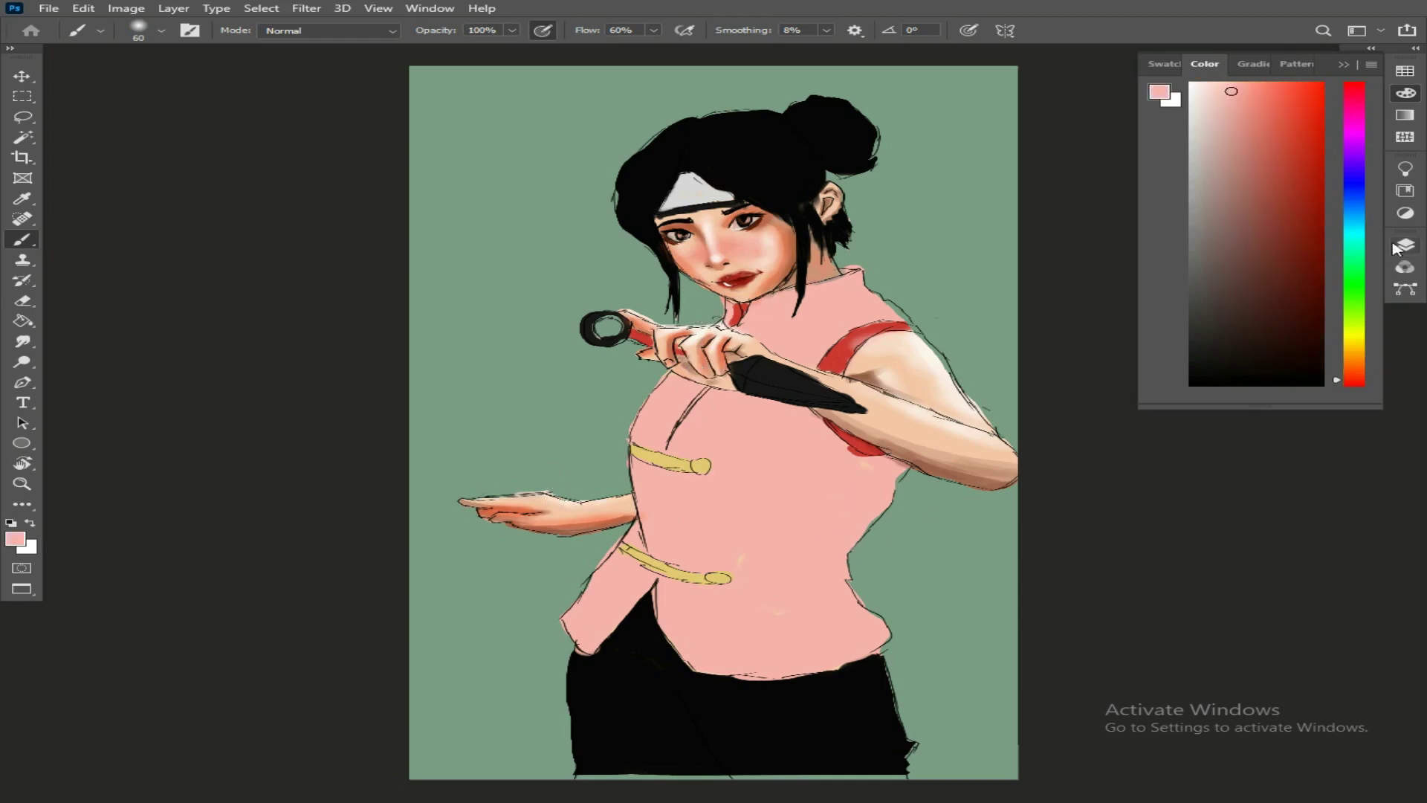
{"action": "left_click", "coordinate": [1404, 244]}
{"action": "left_click", "coordinate": [1237, 405]}
{"action": "key", "text": "comma"}
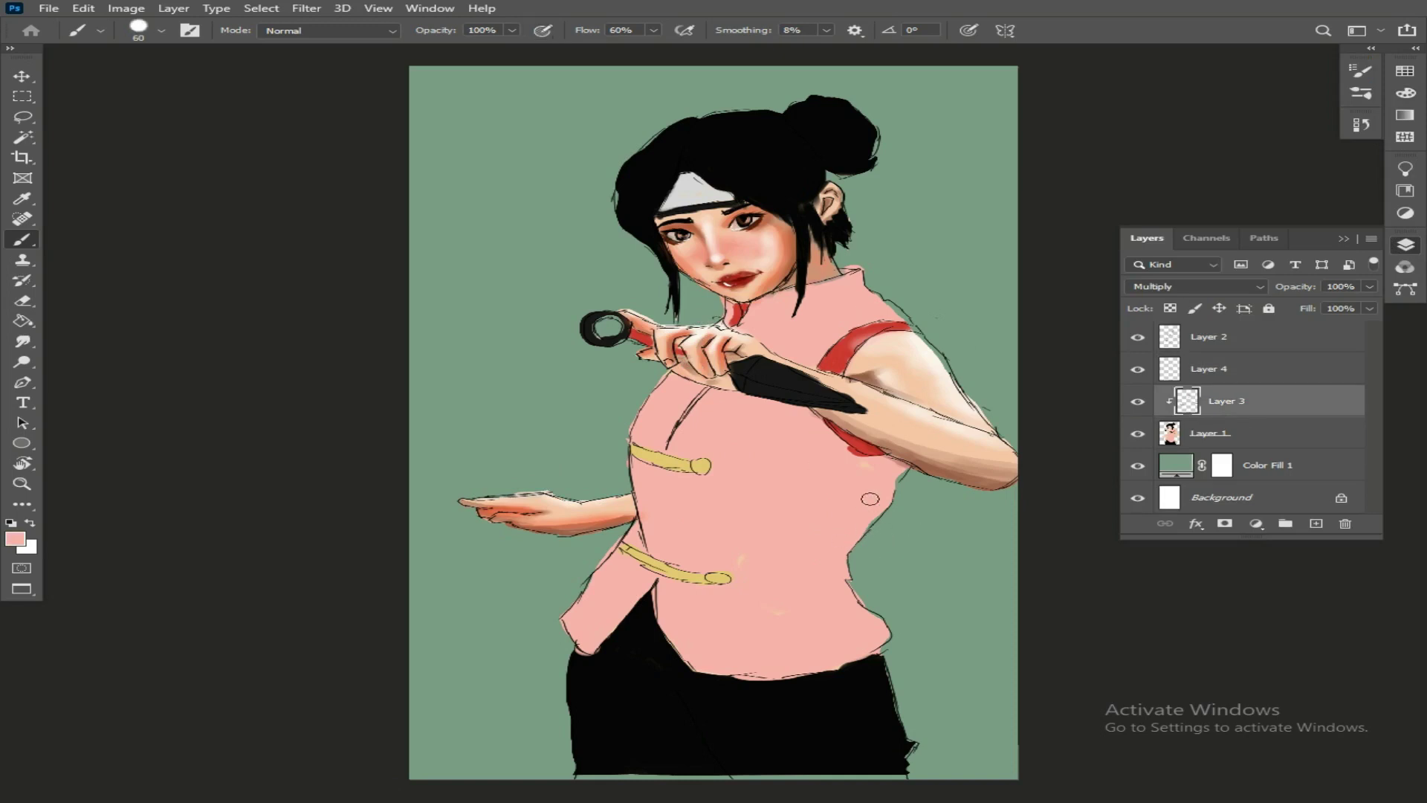
{"action": "mouse_move", "coordinate": [902, 470]}
{"action": "left_mouse_down"}
{"action": "mouse_move", "coordinate": [825, 553]}
{"action": "mouse_move", "coordinate": [829, 566]}
{"action": "mouse_move", "coordinate": [850, 560]}
{"action": "mouse_move", "coordinate": [795, 600]}
{"action": "mouse_move", "coordinate": [845, 585]}
{"action": "mouse_move", "coordinate": [886, 632]}
{"action": "mouse_move", "coordinate": [773, 686]}
{"action": "mouse_move", "coordinate": [803, 620]}
{"action": "left_mouse_up"}
Refine the waist shadow with the eraser and extend the fold shadows from the waist up to the armhole.
{"action": "key", "text": "e"}
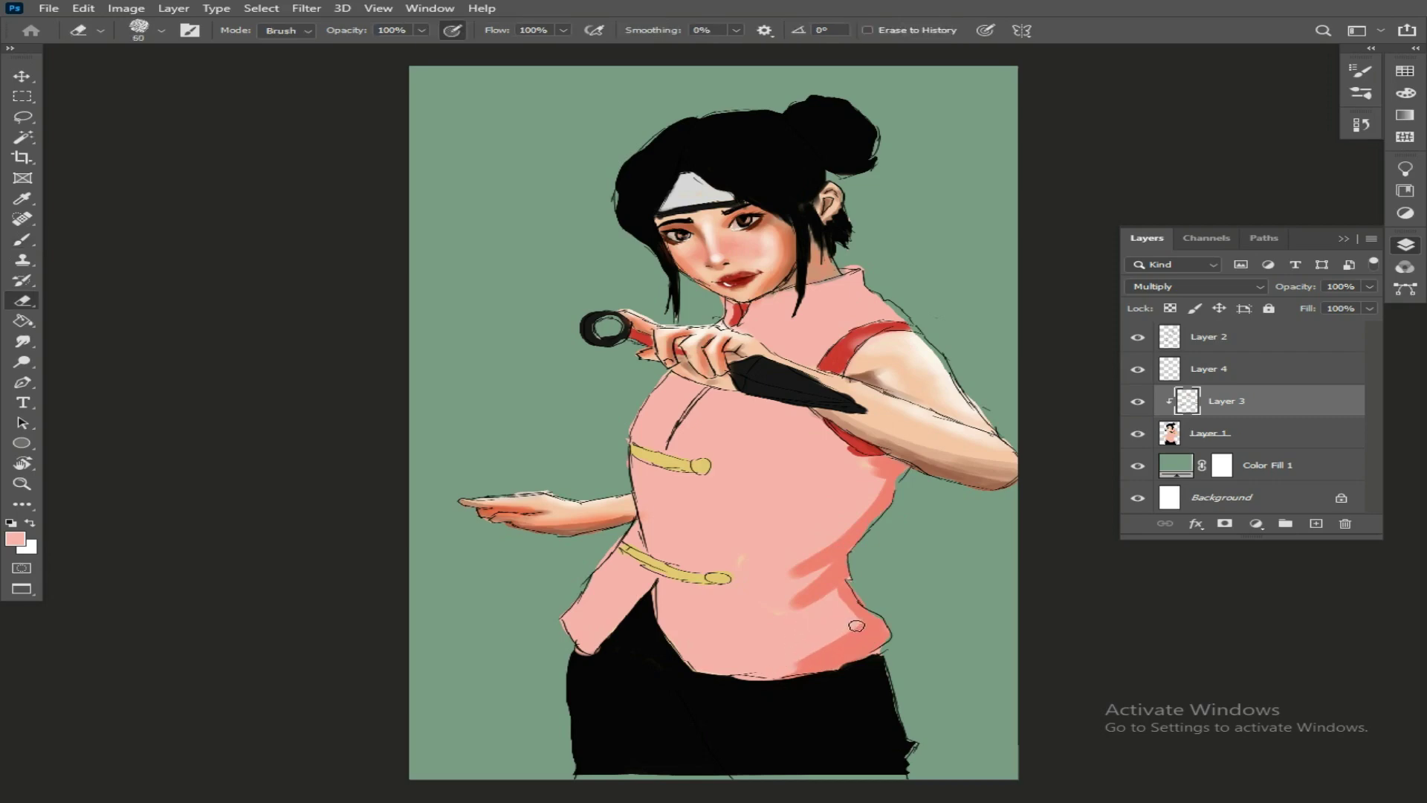
{"action": "key", "text": "b"}
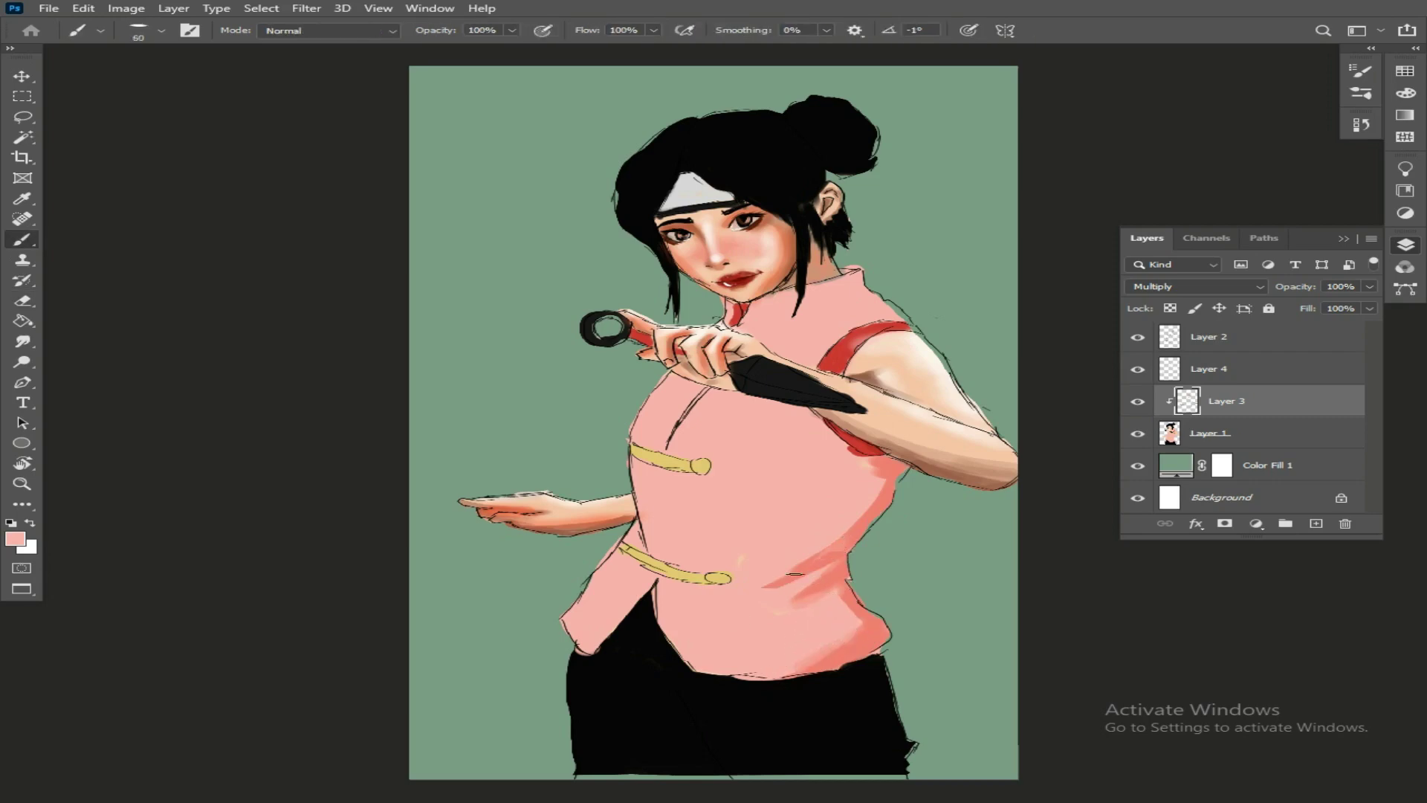
{"action": "left_click_drag", "start_coordinate": [843, 548], "coordinate": [780, 568]}
{"action": "mouse_move", "coordinate": [843, 534]}
{"action": "left_mouse_down"}
{"action": "mouse_move", "coordinate": [873, 491]}
{"action": "mouse_move", "coordinate": [837, 442]}
{"action": "left_mouse_up"}
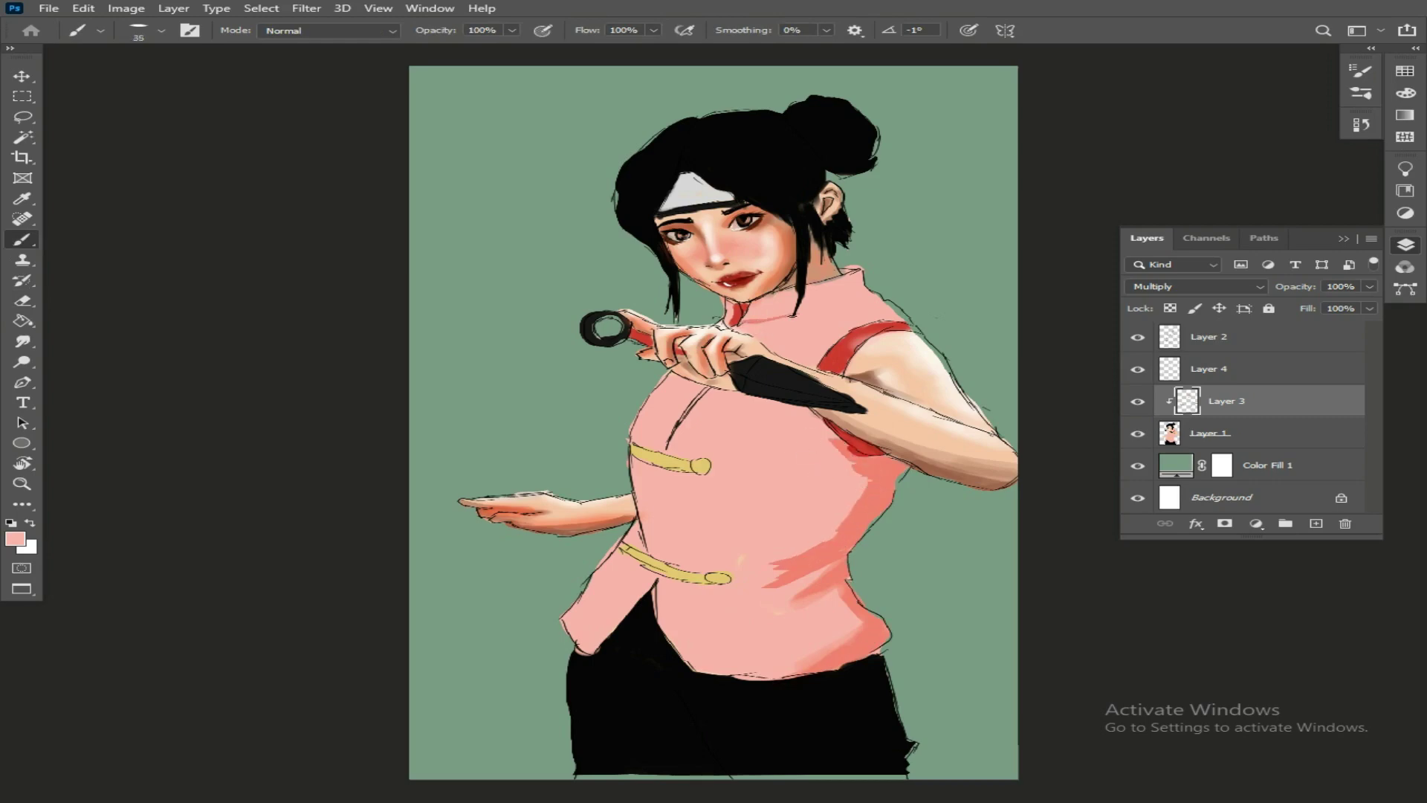
Shade the collar and the vest's front opening with a size 20 brush, cleaning the edges with the eraser.
{"action": "key", "text": "e"}
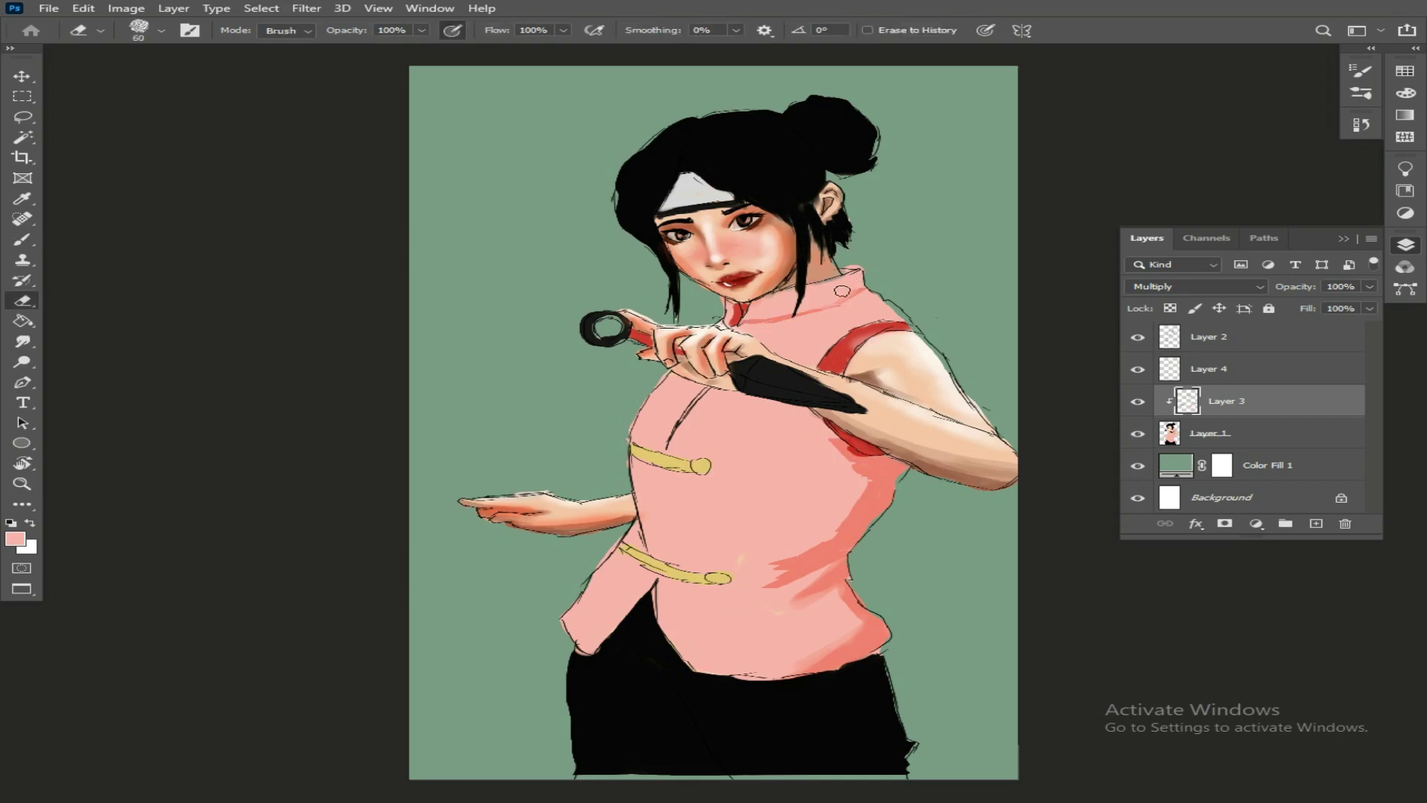
{"action": "key", "text": "b"}
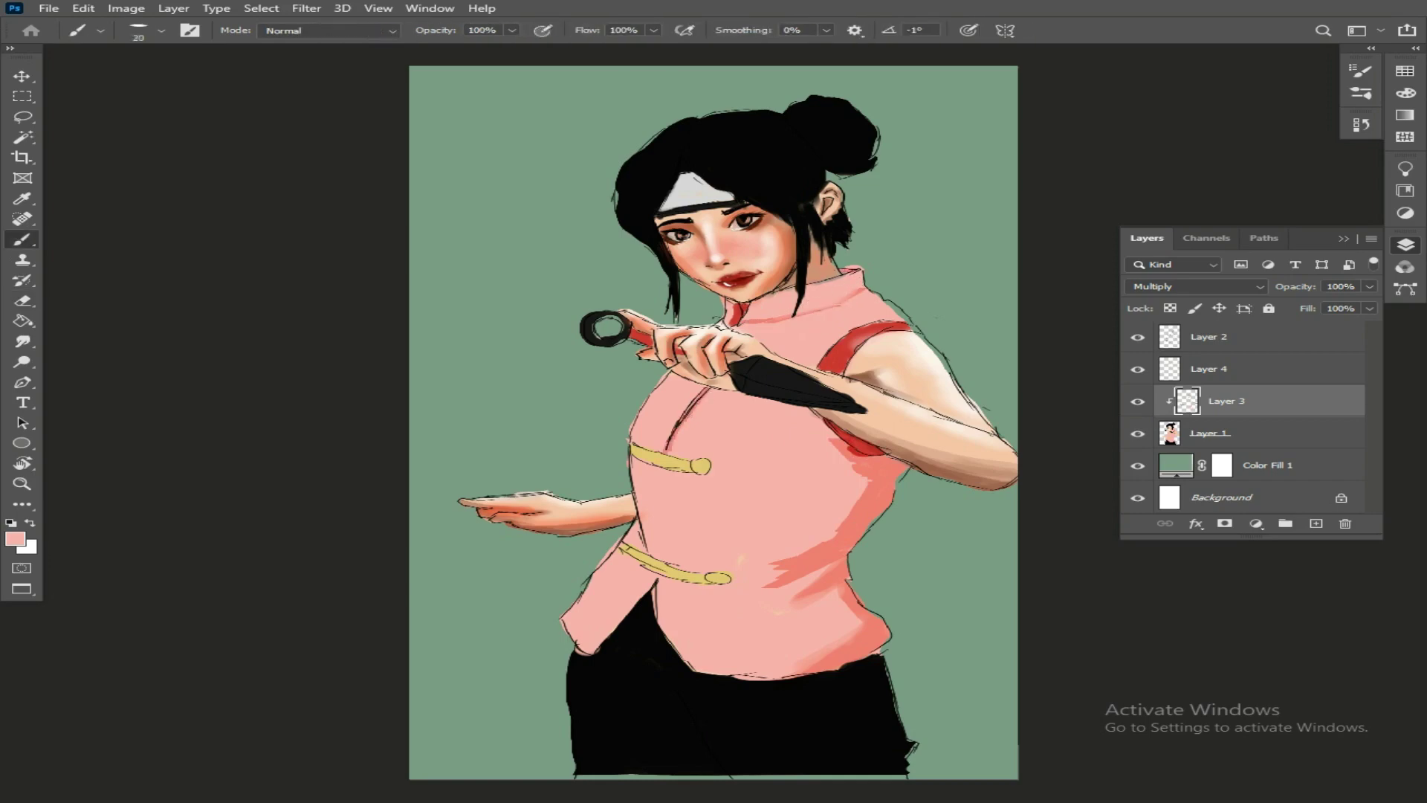
{"action": "left_click_drag", "start_coordinate": [666, 486], "coordinate": [657, 545]}
{"action": "key", "text": "e"}
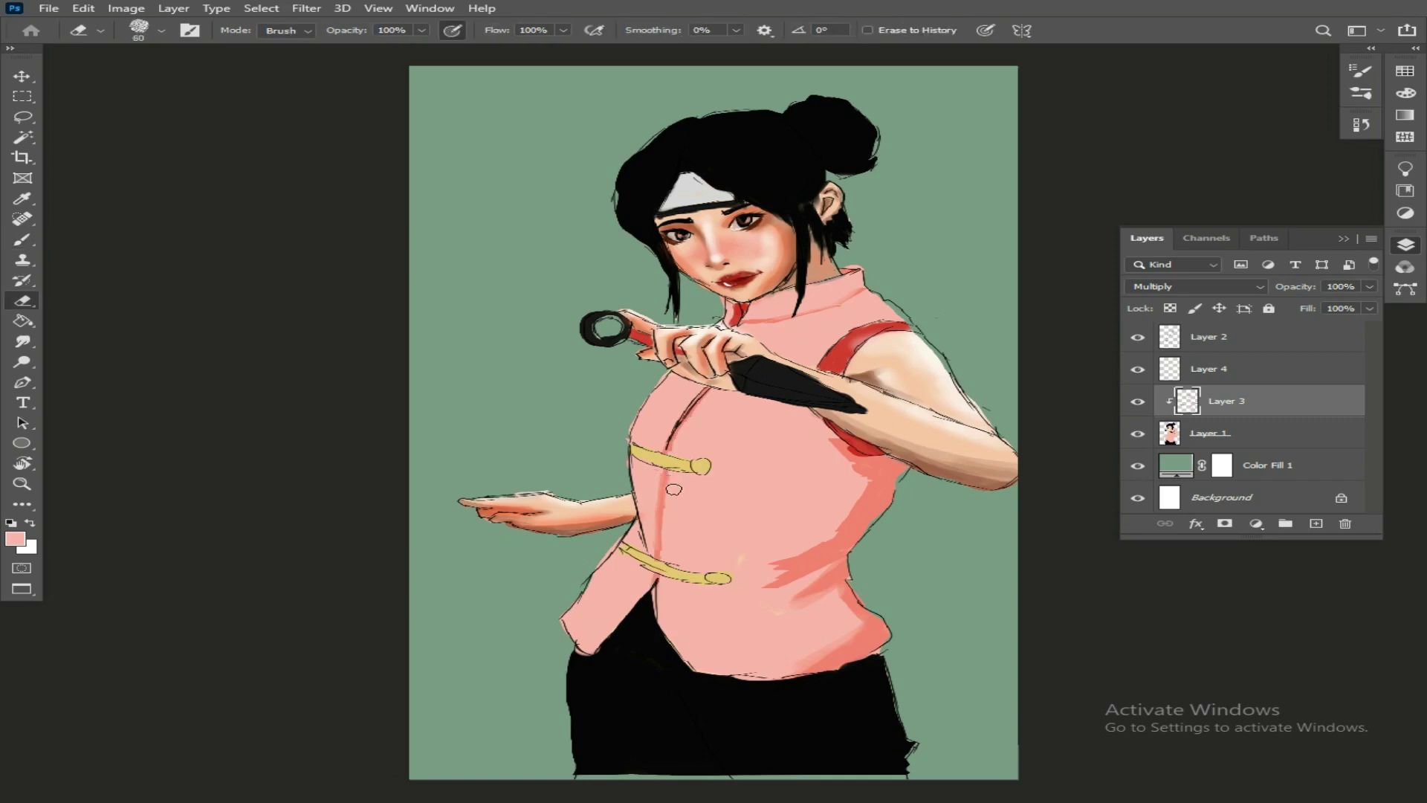
Sample the fasteners' yellow and shade both vest fasteners.
{"action": "key", "text": "b"}
{"action": "left_click", "coordinate": [641, 556], "text": "alt"}
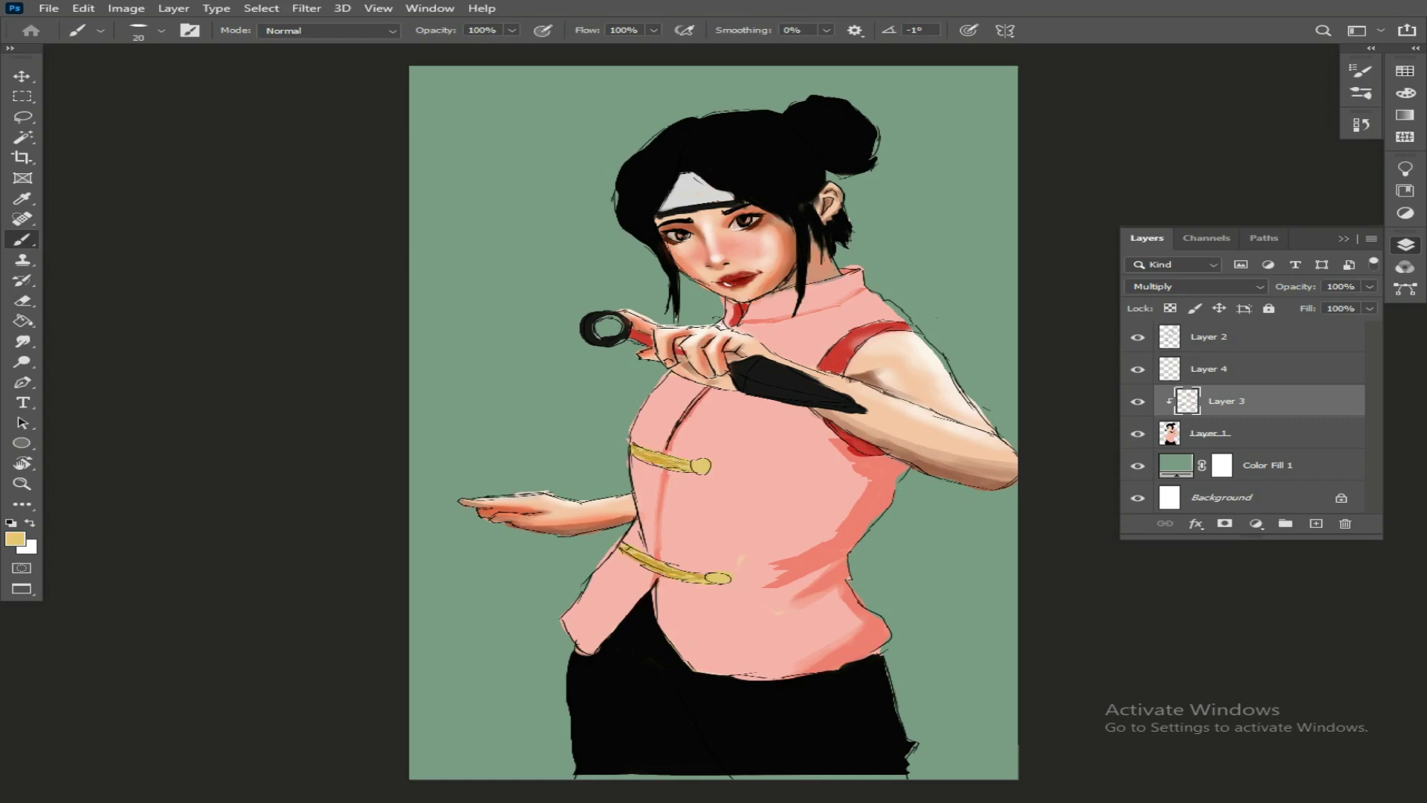
Sample the vest's pink, lighten it for highlights on Layer 4, and choose a soft round brush preset.
{"action": "left_click", "coordinate": [647, 578], "text": "alt"}
{"action": "left_click", "coordinate": [1234, 364]}
{"action": "left_click", "coordinate": [1407, 94]}
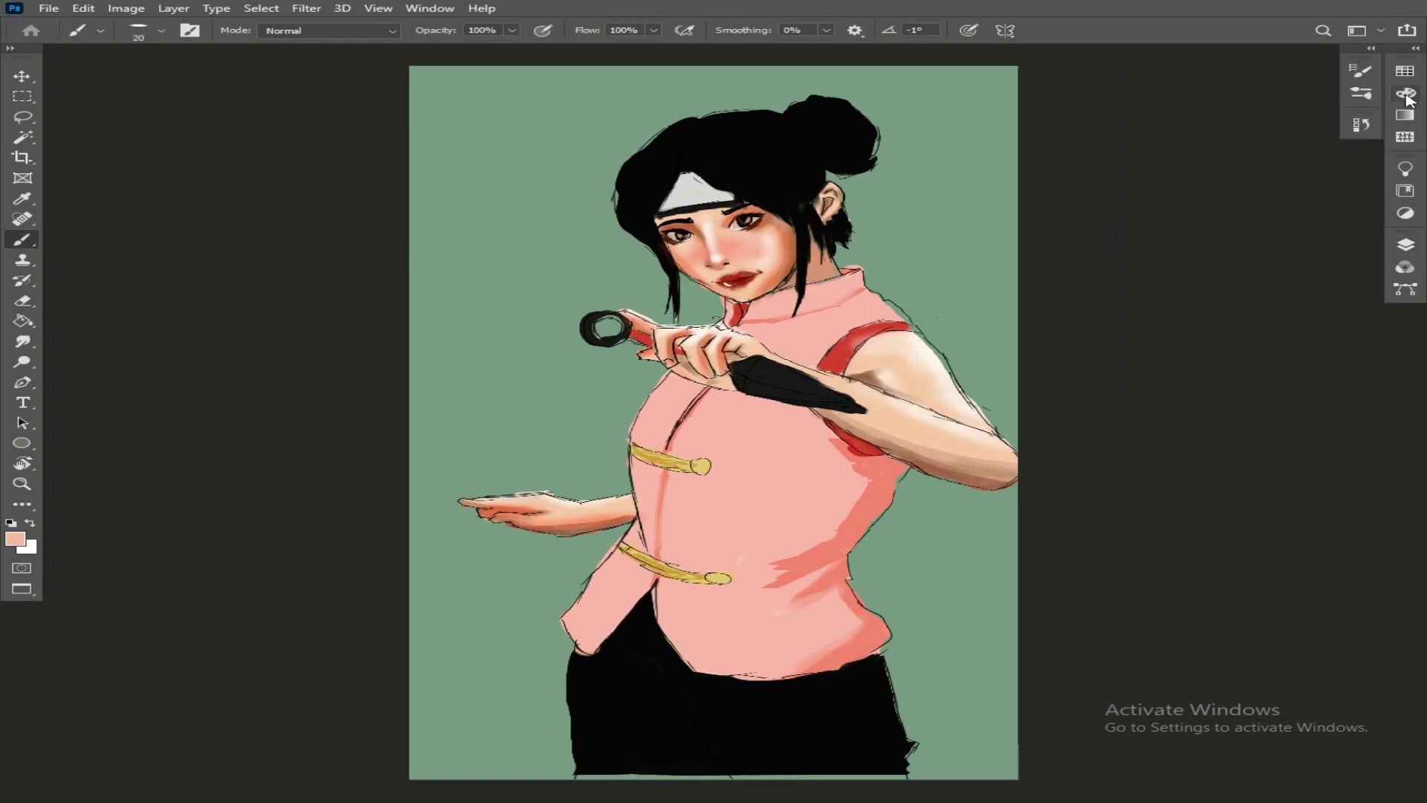
{"action": "left_click", "coordinate": [1217, 82]}
{"action": "key", "text": "period"}
{"action": "key", "text": "period"}
{"action": "key", "text": "period"}
{"action": "key", "text": "period"}
{"action": "key", "text": "period"}
{"action": "key", "text": "period"}
{"action": "key", "text": "period"}
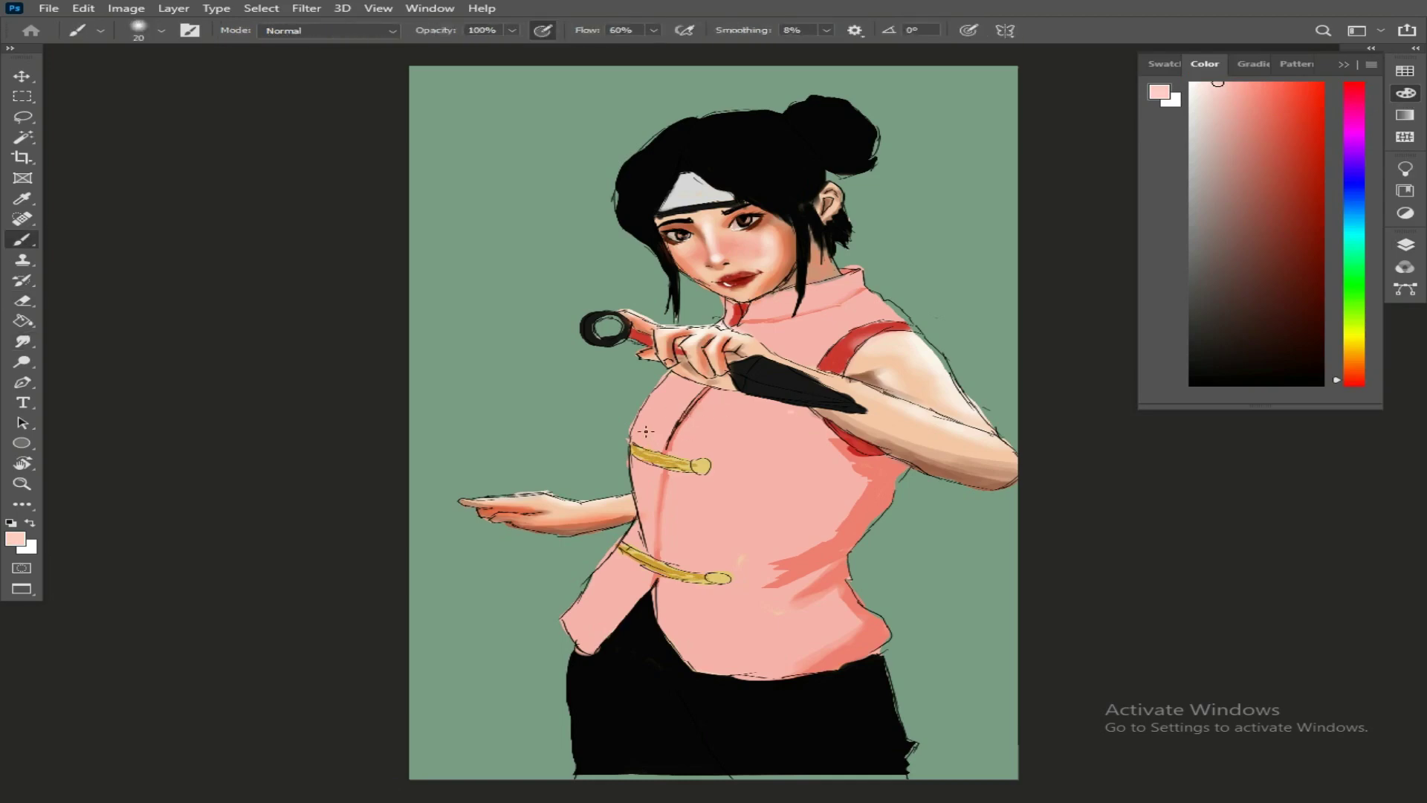
Paint a fine pale pink fabric texture over the vest's narrow front panel with a patterned brush.
{"action": "key", "text": "bracketright"}
{"action": "key", "text": "bracketright"}
{"action": "key", "text": "bracketright"}
{"action": "key", "text": "bracketright"}
{"action": "key", "text": "bracketright"}
{"action": "key", "text": "bracketright"}
{"action": "key", "text": "bracketright"}
{"action": "mouse_move", "coordinate": [618, 558]}
{"action": "left_mouse_down"}
{"action": "mouse_move", "coordinate": [605, 580]}
{"action": "mouse_move", "coordinate": [613, 564]}
{"action": "left_mouse_up"}
{"action": "key", "text": "period"}
{"action": "key", "text": "b"}
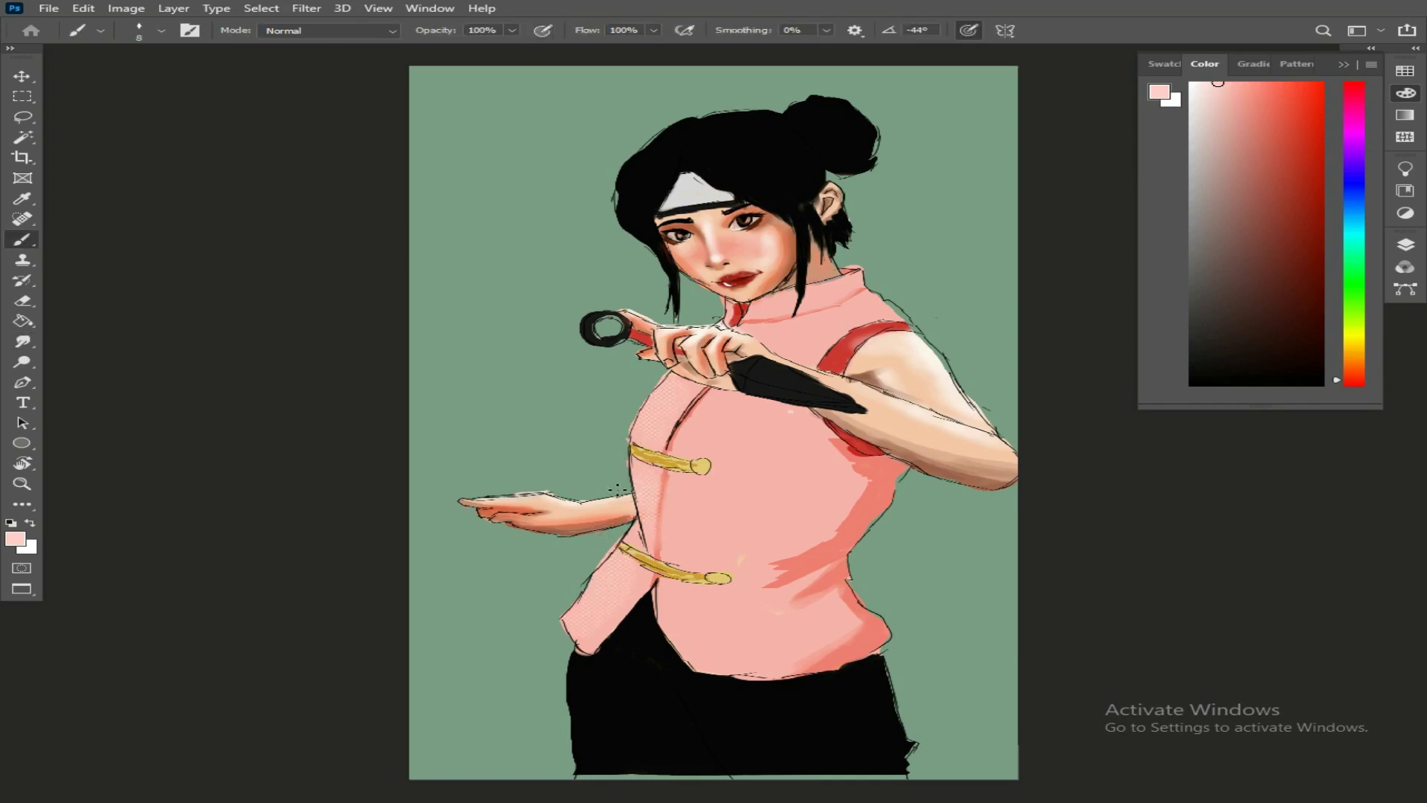
Switch to a hard round brush with pressure-controlled opacity and lighten the upper part of the vest's front panel.
{"action": "key", "text": "period"}
{"action": "key", "text": "period"}
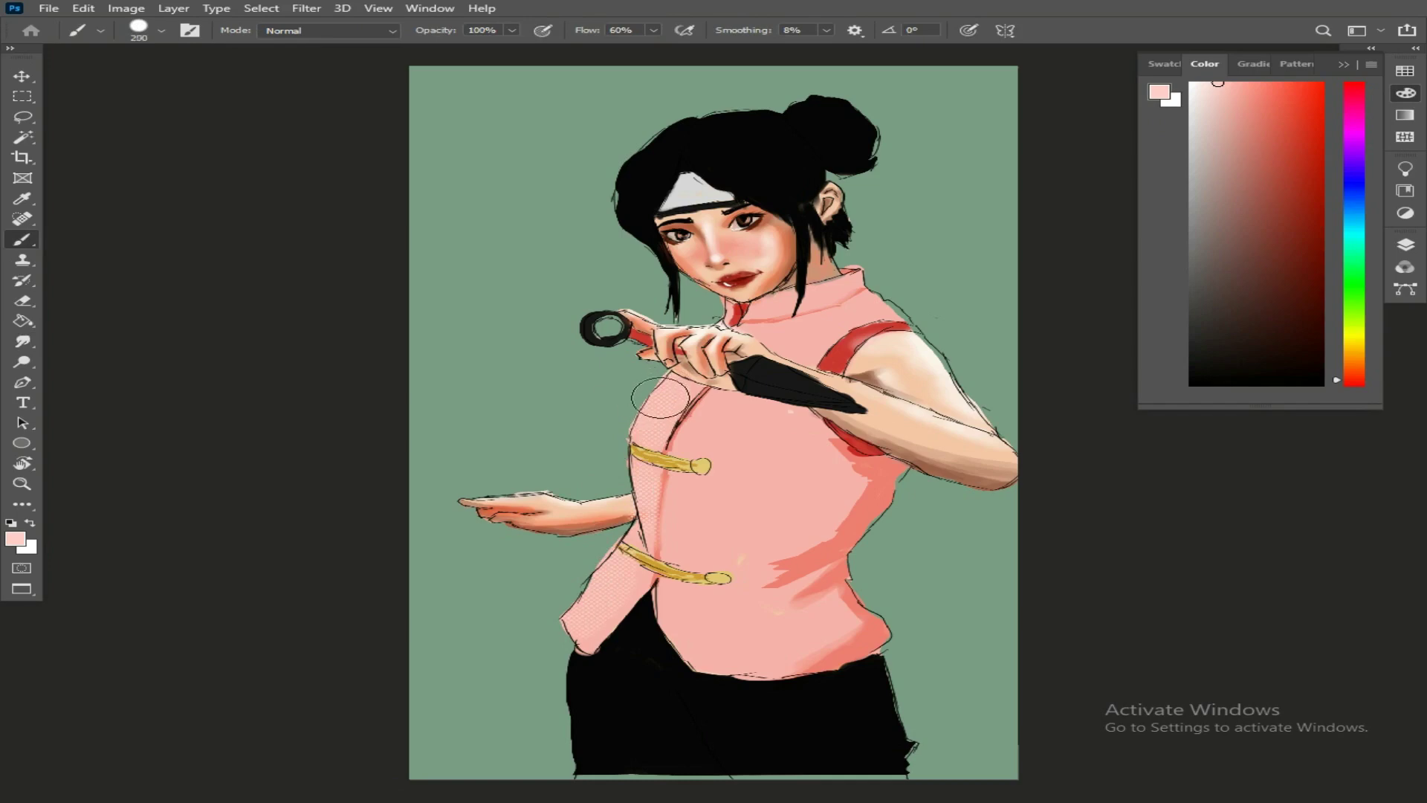
{"action": "left_click", "coordinate": [543, 30]}
{"action": "left_click_drag", "start_coordinate": [664, 406], "coordinate": [675, 392]}
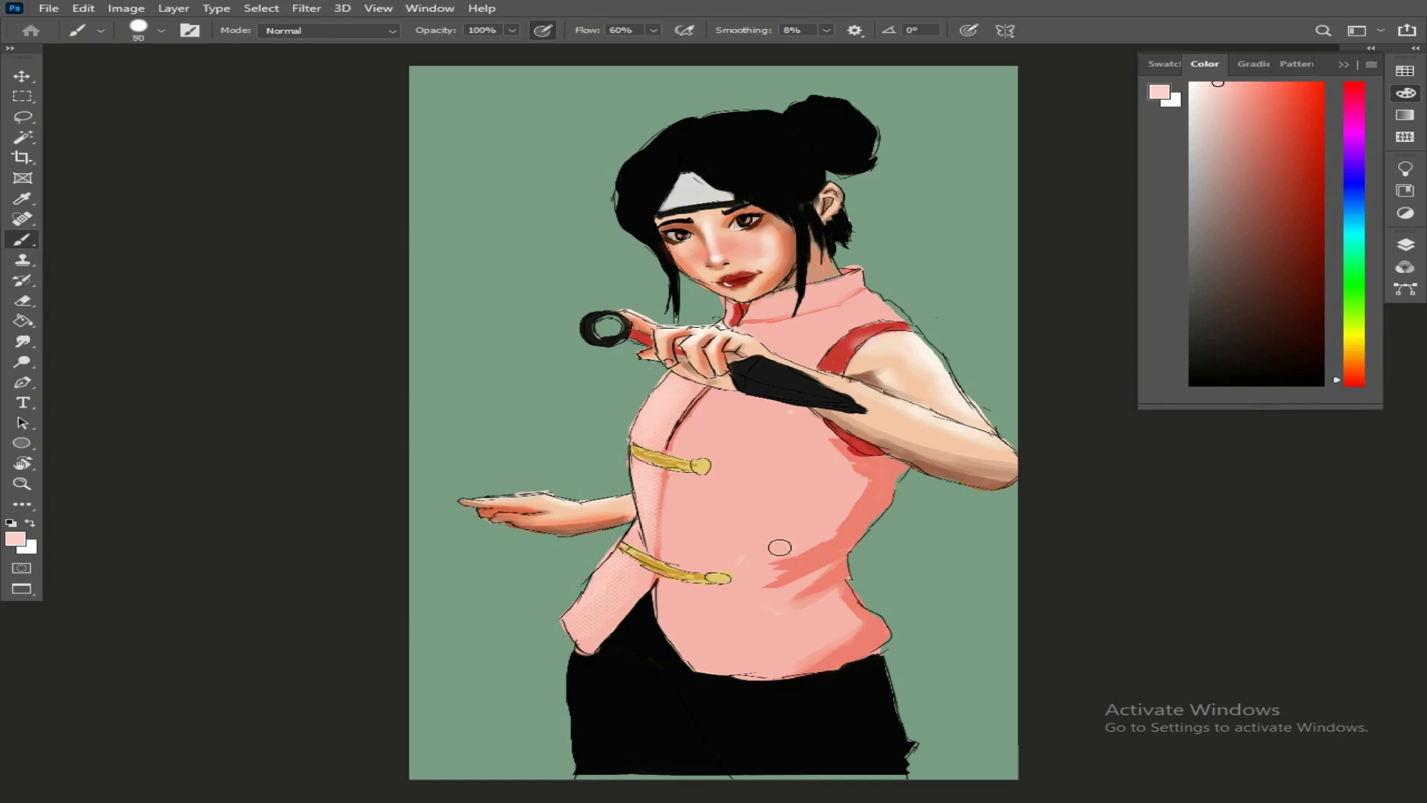
Paint pale pink highlights across the vest's chest, shoulder and lower front with a slightly larger brush.
{"action": "mouse_move", "coordinate": [781, 548]}
{"action": "left_mouse_down"}
{"action": "mouse_move", "coordinate": [865, 468]}
{"action": "mouse_move", "coordinate": [784, 588]}
{"action": "mouse_move", "coordinate": [807, 617]}
{"action": "mouse_move", "coordinate": [758, 545]}
{"action": "left_mouse_up"}
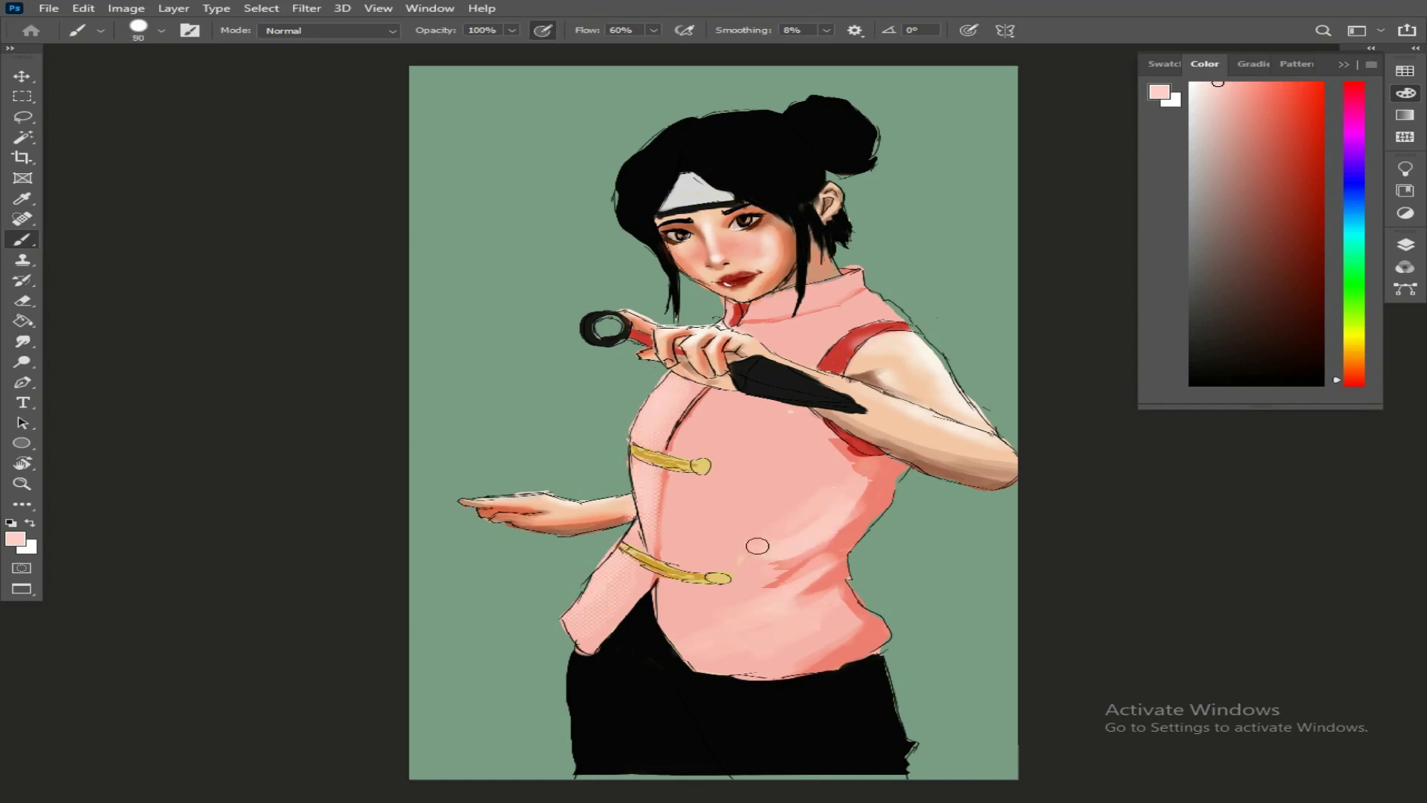
{"action": "key", "text": "bracketright"}
{"action": "mouse_move", "coordinate": [703, 432]}
{"action": "left_mouse_down"}
{"action": "mouse_move", "coordinate": [773, 428]}
{"action": "mouse_move", "coordinate": [714, 439]}
{"action": "mouse_move", "coordinate": [676, 495]}
{"action": "mouse_move", "coordinate": [682, 524]}
{"action": "mouse_move", "coordinate": [802, 460]}
{"action": "left_mouse_up"}
{"action": "left_click_drag", "start_coordinate": [779, 334], "coordinate": [866, 308]}
{"action": "left_click_drag", "start_coordinate": [695, 613], "coordinate": [741, 594]}
Sample the vest's darker and lighter pinks and blend fabric folds below the chest, reducing the brush to 40 px.
{"action": "left_click", "coordinate": [877, 502], "text": "alt"}
{"action": "mouse_move", "coordinate": [842, 532]}
{"action": "left_mouse_down"}
{"action": "mouse_move", "coordinate": [842, 575]}
{"action": "mouse_move", "coordinate": [773, 621]}
{"action": "mouse_move", "coordinate": [829, 611]}
{"action": "mouse_move", "coordinate": [770, 614]}
{"action": "mouse_move", "coordinate": [777, 599]}
{"action": "mouse_move", "coordinate": [761, 621]}
{"action": "mouse_move", "coordinate": [827, 571]}
{"action": "mouse_move", "coordinate": [841, 520]}
{"action": "mouse_move", "coordinate": [815, 545]}
{"action": "mouse_move", "coordinate": [877, 520]}
{"action": "mouse_move", "coordinate": [772, 503]}
{"action": "mouse_move", "coordinate": [781, 522]}
{"action": "mouse_move", "coordinate": [764, 480]}
{"action": "mouse_move", "coordinate": [786, 486]}
{"action": "mouse_move", "coordinate": [730, 490]}
{"action": "mouse_move", "coordinate": [808, 474]}
{"action": "left_mouse_up"}
{"action": "left_click", "coordinate": [811, 663], "text": "alt"}
{"action": "key", "text": "bracketleft"}
{"action": "key", "text": "bracketleft"}
{"action": "key", "text": "bracketleft"}
{"action": "key", "text": "bracketleft"}
{"action": "key", "text": "bracketleft"}
{"action": "key", "text": "bracketleft"}
{"action": "left_click", "coordinate": [868, 518], "text": "alt"}
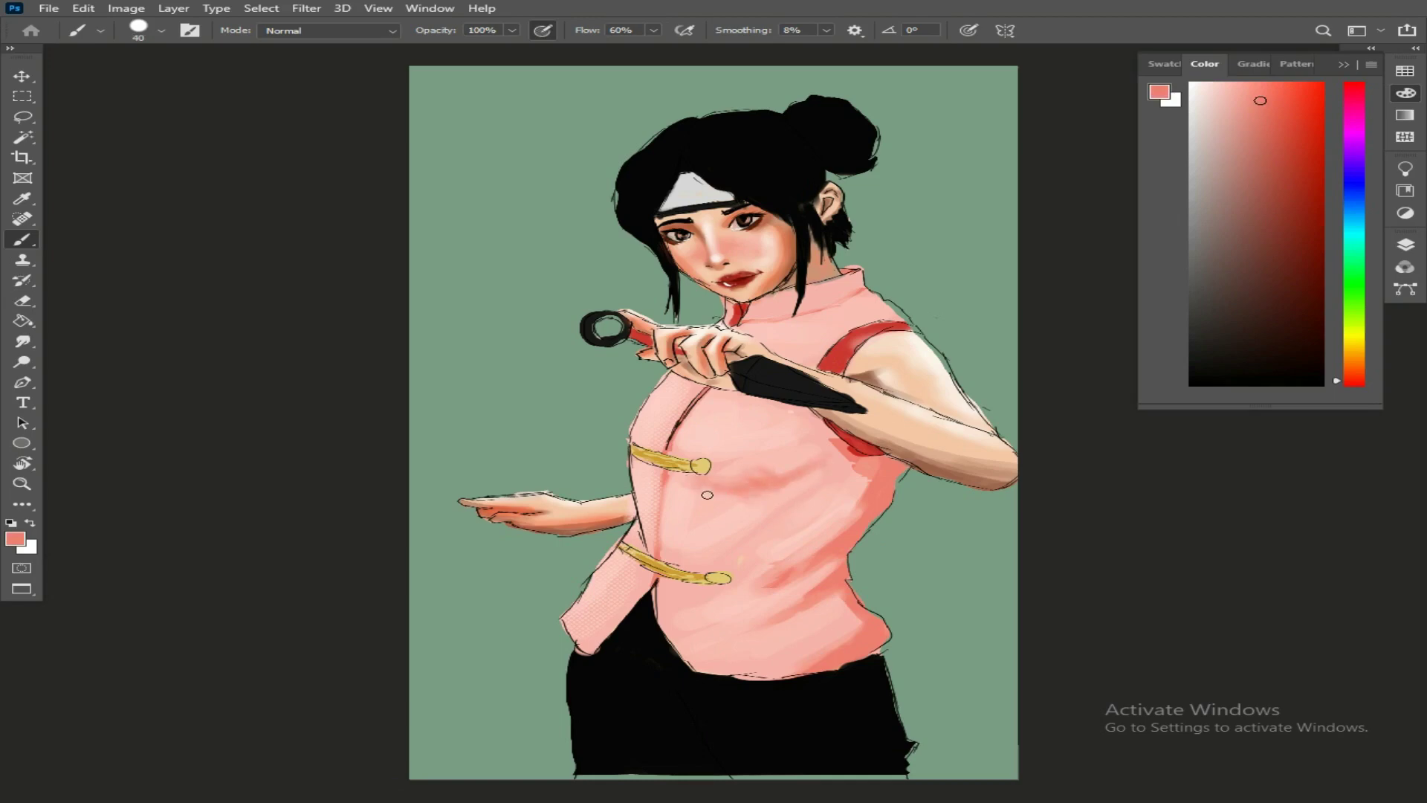
{"action": "left_click", "coordinate": [793, 448], "text": "alt"}
{"action": "left_click", "coordinate": [751, 461], "text": "alt"}
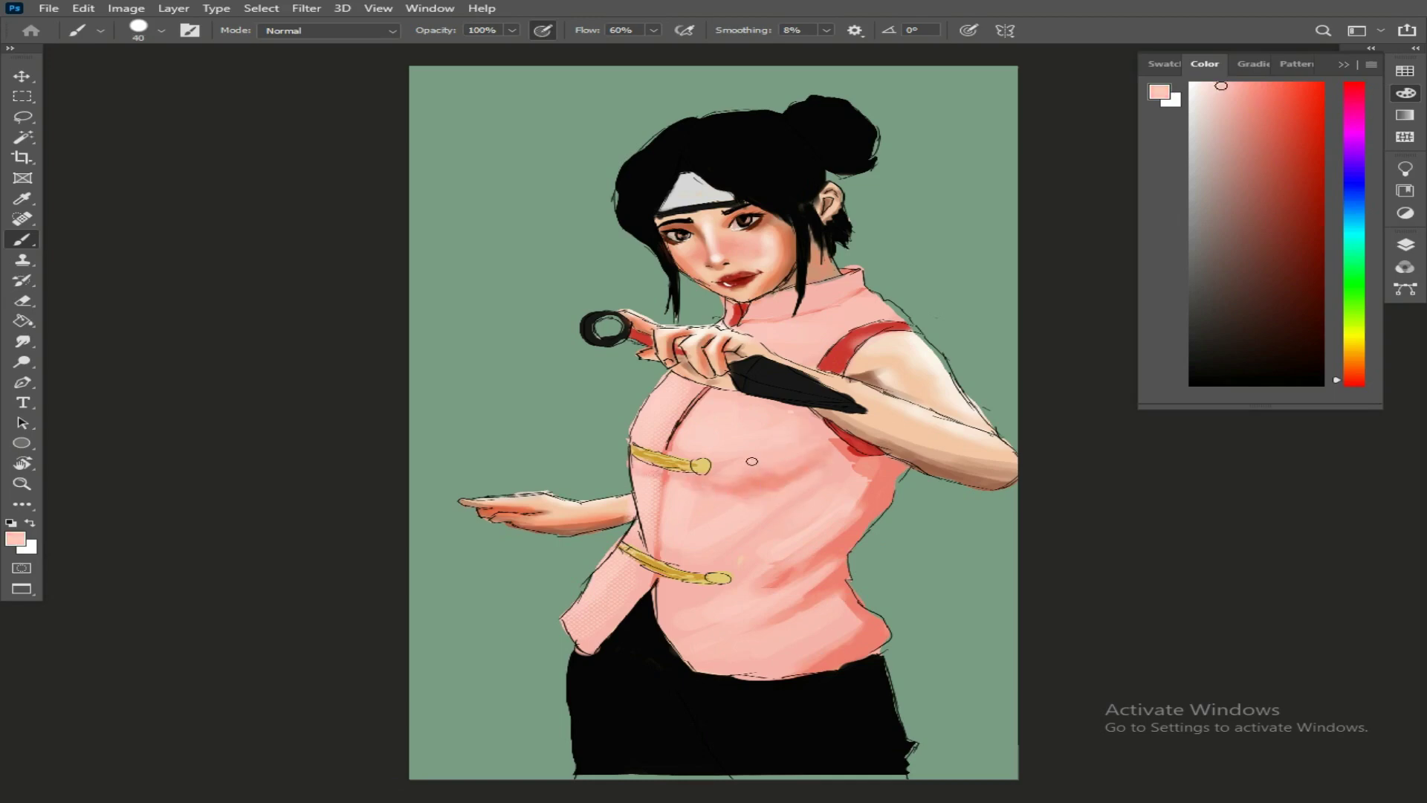
{"action": "left_click_drag", "start_coordinate": [818, 452], "coordinate": [751, 465]}
Paint dark grey fold highlights on both sides of the black trousers, blending with sampled darker greys.
{"action": "left_click", "coordinate": [674, 667], "text": "alt"}
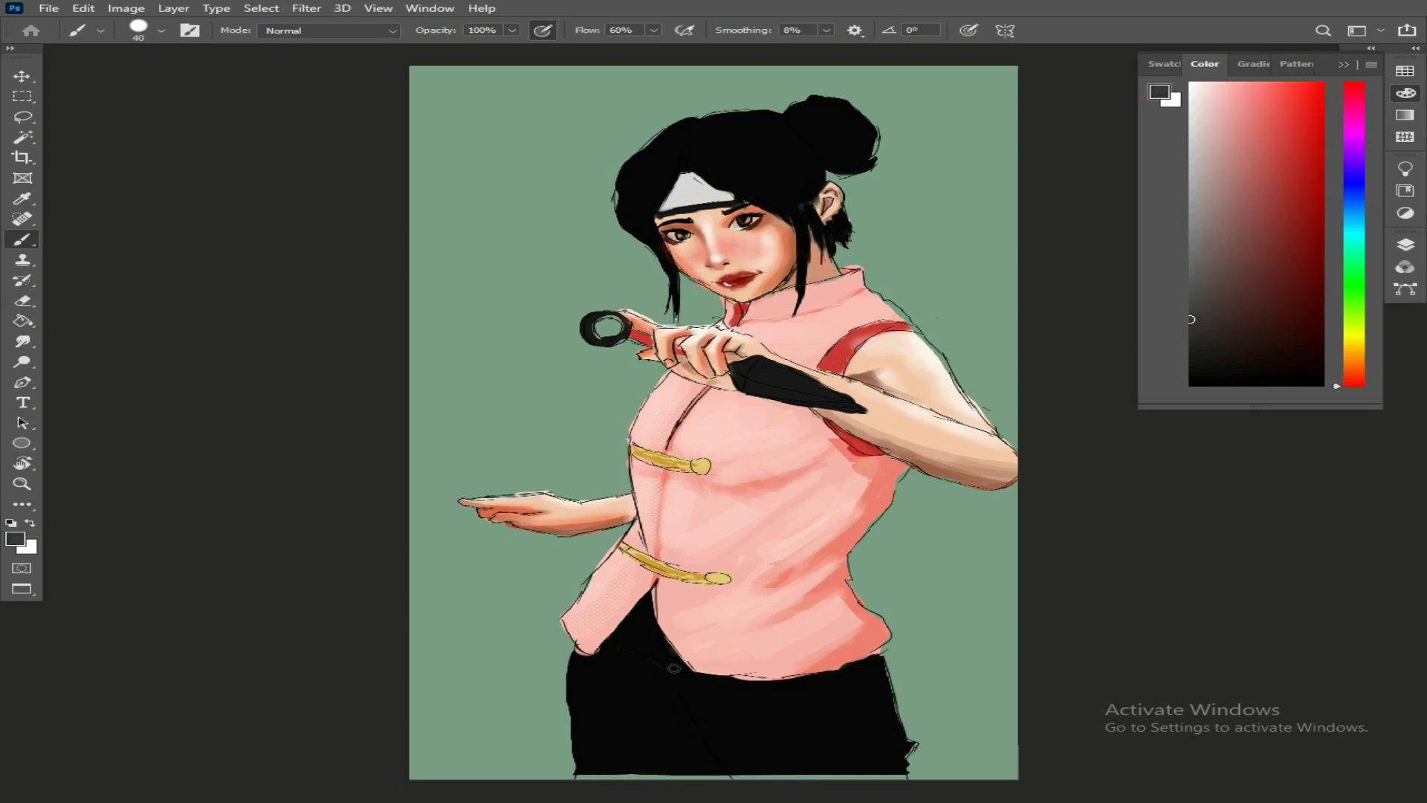
{"action": "mouse_move", "coordinate": [661, 657]}
{"action": "left_mouse_down"}
{"action": "mouse_move", "coordinate": [734, 765]}
{"action": "mouse_move", "coordinate": [680, 705]}
{"action": "mouse_move", "coordinate": [613, 673]}
{"action": "mouse_move", "coordinate": [587, 732]}
{"action": "left_mouse_up"}
{"action": "mouse_move", "coordinate": [576, 684]}
{"action": "left_mouse_down"}
{"action": "mouse_move", "coordinate": [570, 736]}
{"action": "mouse_move", "coordinate": [665, 762]}
{"action": "left_mouse_up"}
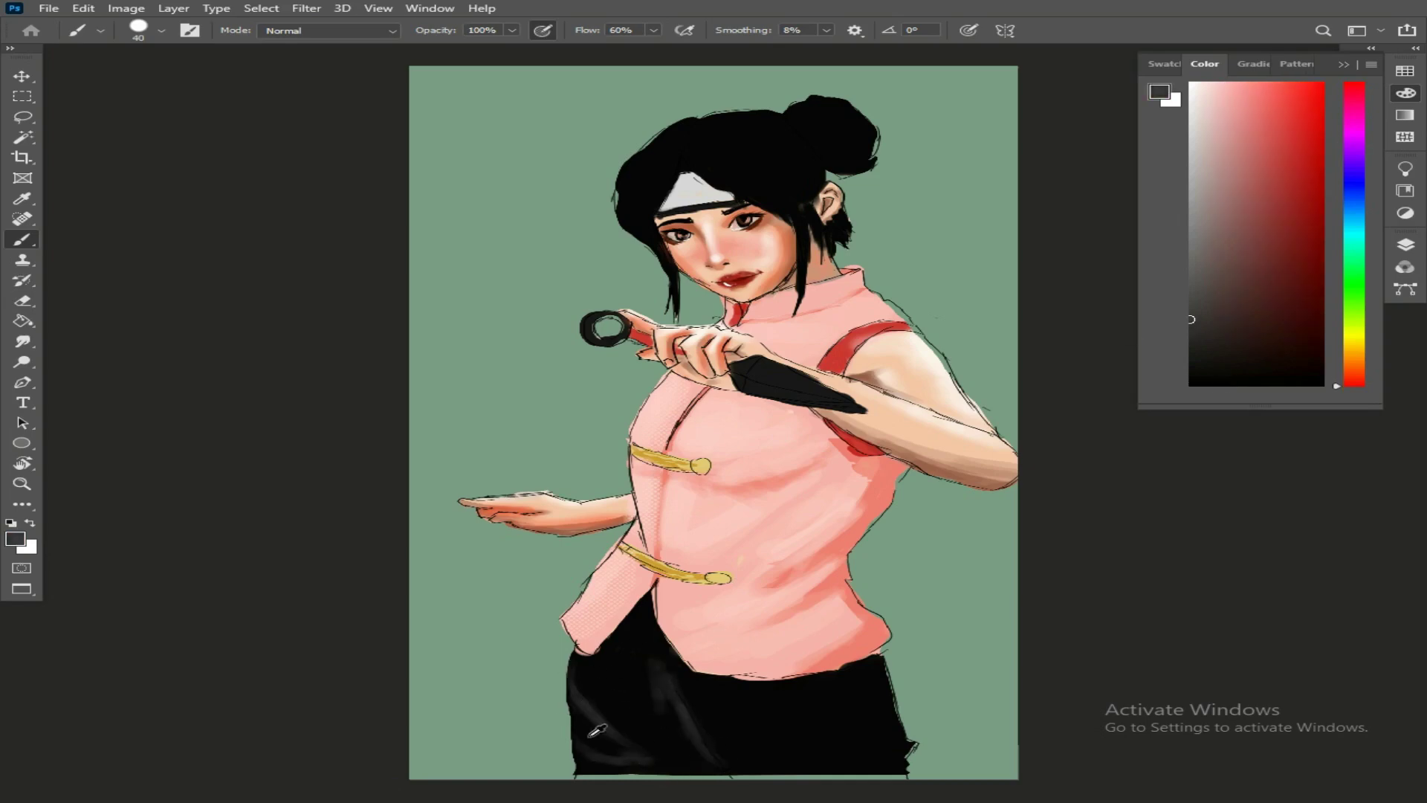
{"action": "left_click", "coordinate": [622, 747], "text": "alt"}
{"action": "left_click", "coordinate": [599, 762], "text": "alt"}
{"action": "left_click_drag", "start_coordinate": [894, 656], "coordinate": [885, 730]}
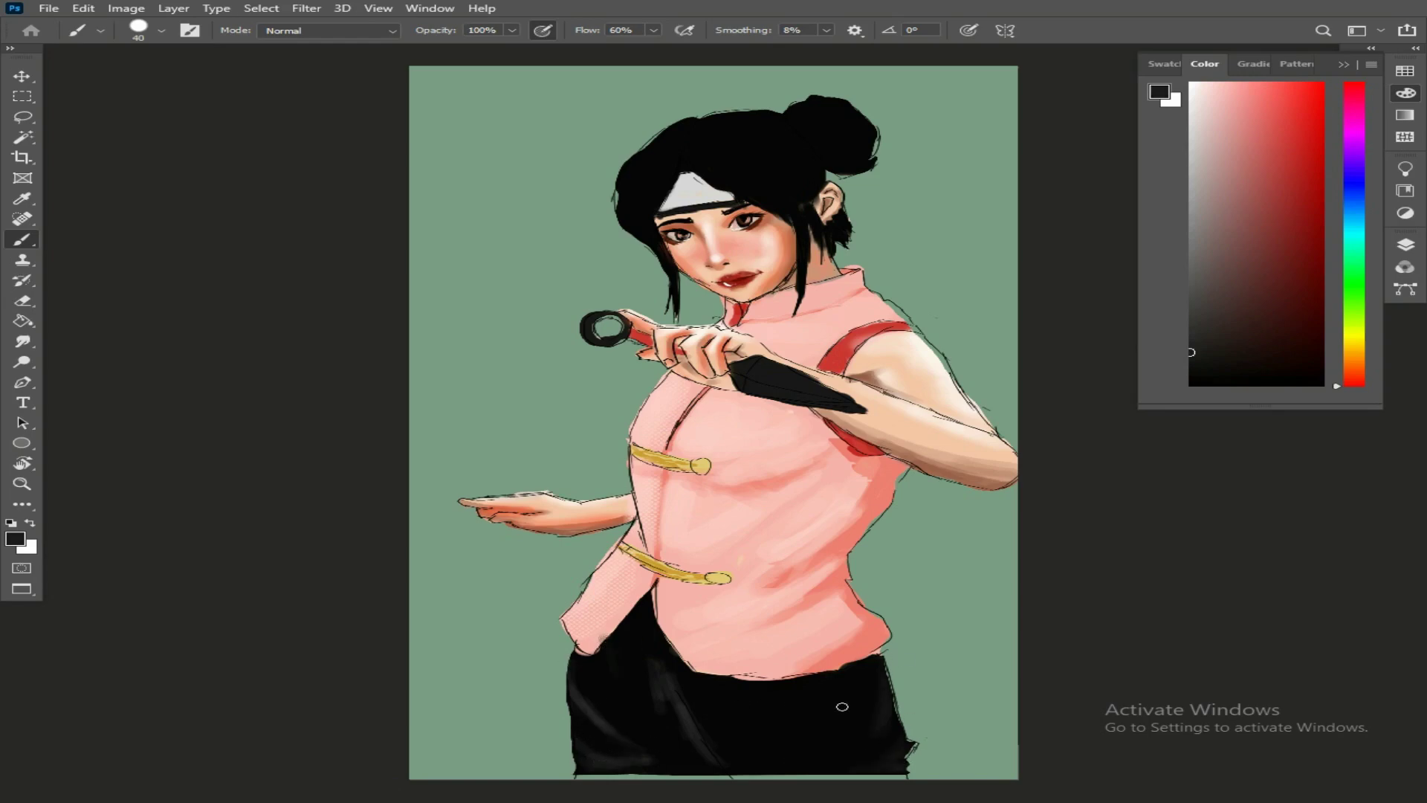
{"action": "left_click", "coordinate": [769, 717], "text": "alt"}
{"action": "left_click", "coordinate": [877, 742], "text": "alt"}
Add grey highlights to the hair bun and blend them with sampled tones using a 60 px brush.
{"action": "mouse_move", "coordinate": [803, 123]}
{"action": "left_mouse_down"}
{"action": "mouse_move", "coordinate": [840, 153]}
{"action": "mouse_move", "coordinate": [879, 165]}
{"action": "mouse_move", "coordinate": [798, 118]}
{"action": "mouse_move", "coordinate": [829, 161]}
{"action": "mouse_move", "coordinate": [844, 165]}
{"action": "mouse_move", "coordinate": [832, 143]}
{"action": "mouse_move", "coordinate": [856, 133]}
{"action": "mouse_move", "coordinate": [831, 139]}
{"action": "mouse_move", "coordinate": [846, 155]}
{"action": "mouse_move", "coordinate": [844, 114]}
{"action": "mouse_move", "coordinate": [863, 146]}
{"action": "left_mouse_up"}
{"action": "key", "text": "bracketright"}
{"action": "key", "text": "bracketright"}
{"action": "left_click", "coordinate": [837, 129], "text": "alt"}
{"action": "left_click", "coordinate": [816, 147], "text": "alt"}
{"action": "left_click", "coordinate": [838, 162], "text": "alt"}
{"action": "left_click", "coordinate": [846, 147], "text": "alt"}
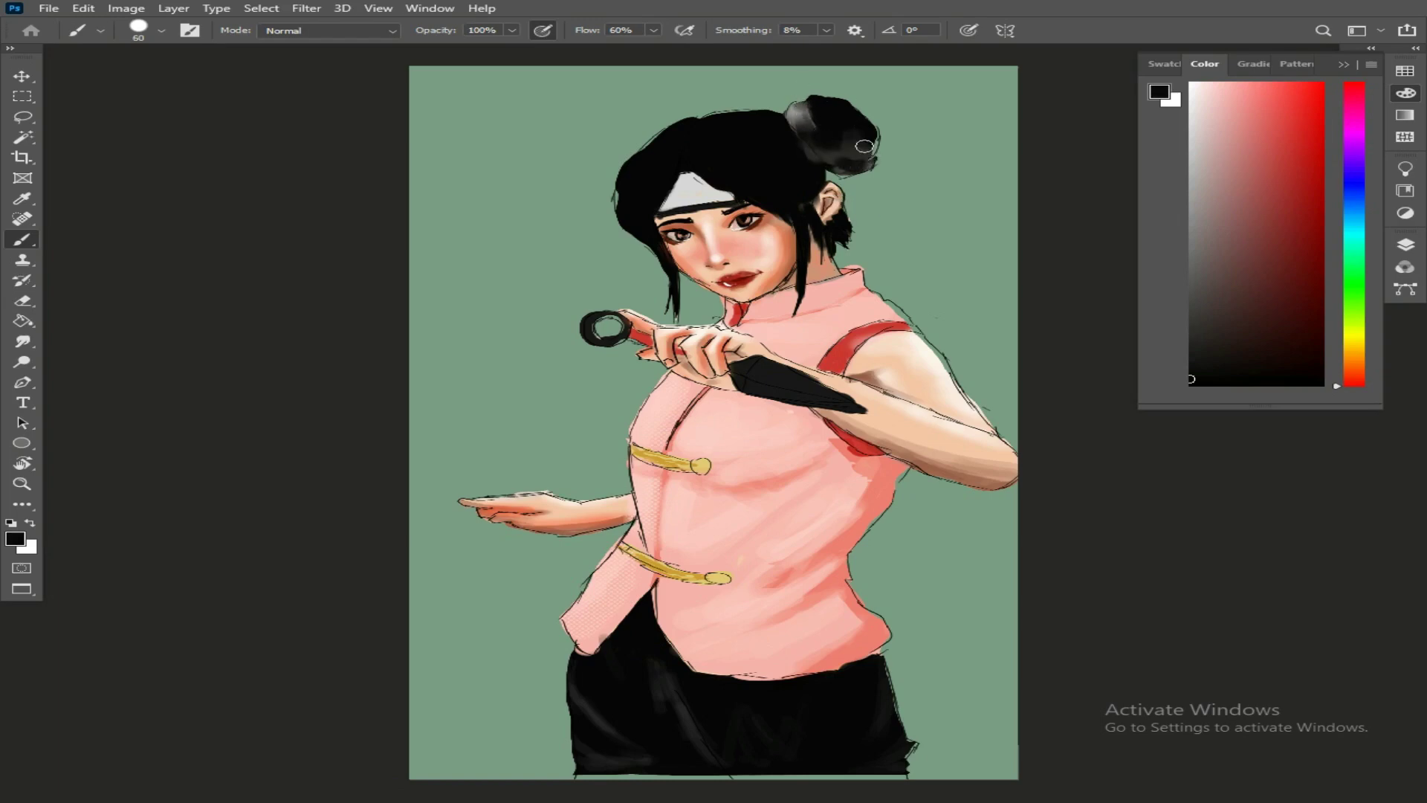
Paint and blend grey shine along the front section of hair beside the headband.
{"action": "mouse_move", "coordinate": [693, 134]}
{"action": "left_mouse_down"}
{"action": "mouse_move", "coordinate": [673, 121]}
{"action": "mouse_move", "coordinate": [644, 182]}
{"action": "left_mouse_up"}
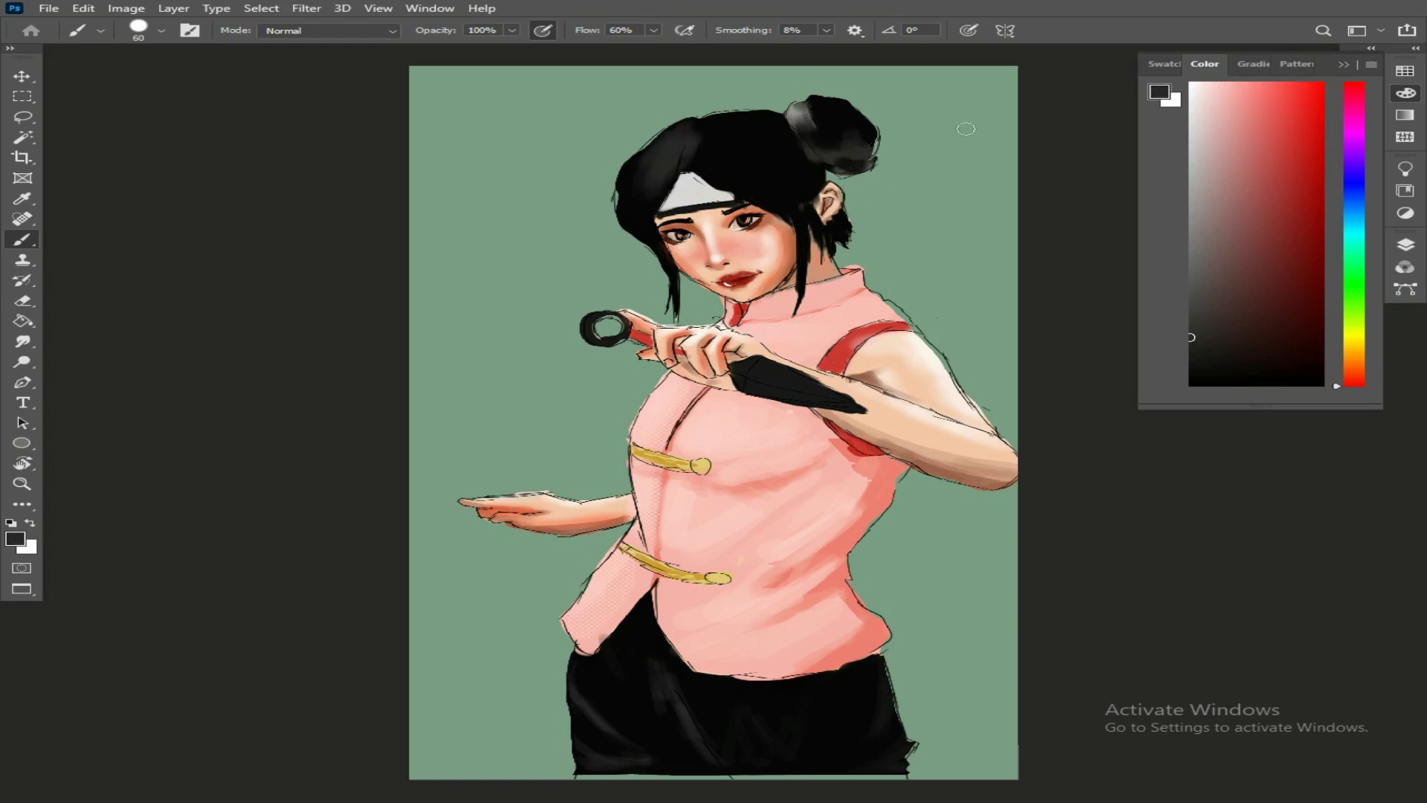
{"action": "left_click", "coordinate": [702, 135], "text": "alt"}
{"action": "mouse_move", "coordinate": [683, 137]}
{"action": "left_mouse_down"}
{"action": "mouse_move", "coordinate": [652, 161]}
{"action": "mouse_move", "coordinate": [640, 218]}
{"action": "mouse_move", "coordinate": [691, 122]}
{"action": "mouse_move", "coordinate": [633, 201]}
{"action": "mouse_move", "coordinate": [657, 158]}
{"action": "mouse_move", "coordinate": [635, 156]}
{"action": "mouse_move", "coordinate": [632, 187]}
{"action": "left_mouse_up"}
{"action": "left_click", "coordinate": [640, 219], "text": "alt"}
{"action": "left_click", "coordinate": [664, 177], "text": "alt"}
{"action": "mouse_move", "coordinate": [660, 179]}
{"action": "left_mouse_down"}
{"action": "mouse_move", "coordinate": [640, 213]}
{"action": "mouse_move", "coordinate": [631, 198]}
{"action": "left_mouse_up"}
{"action": "left_click", "coordinate": [649, 240], "text": "alt"}
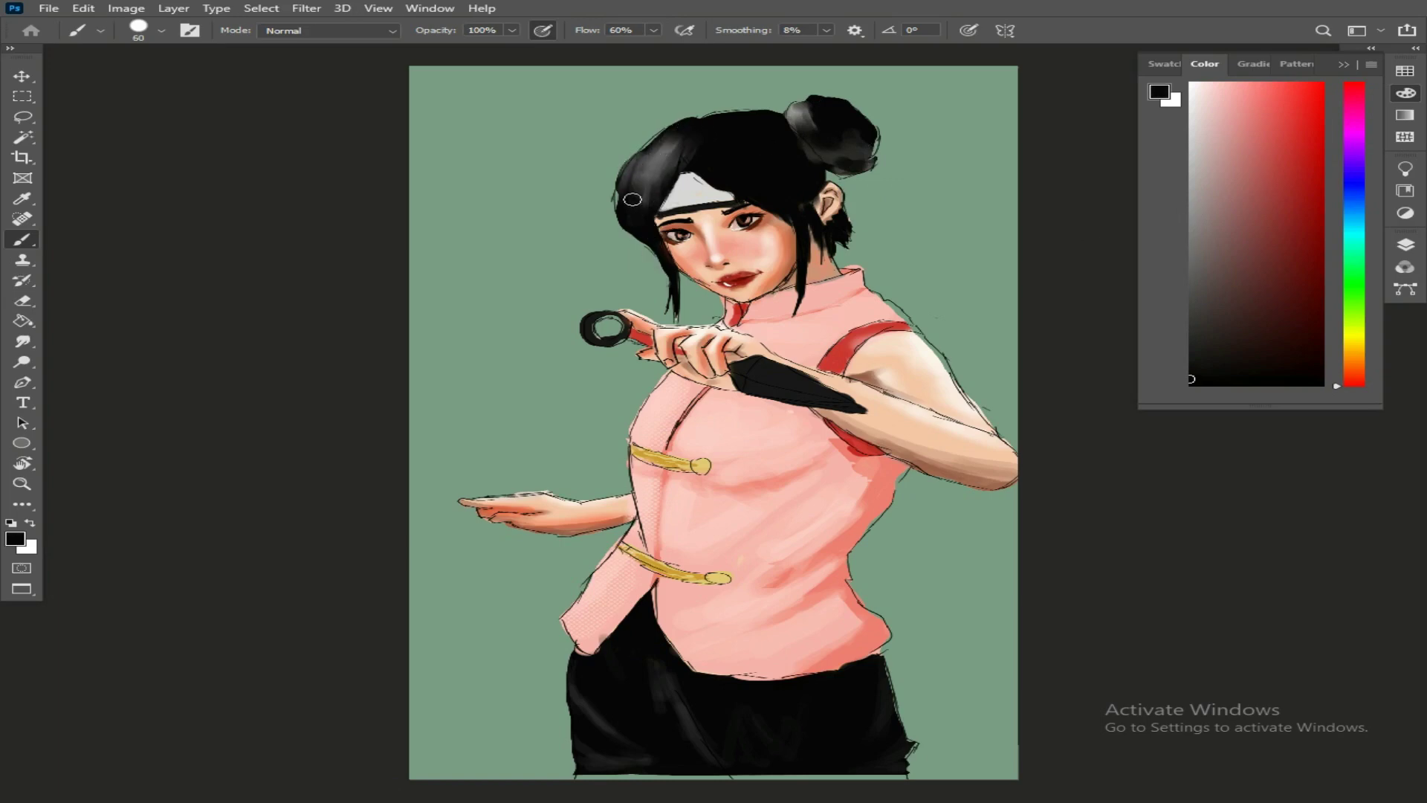
{"action": "left_click_drag", "start_coordinate": [680, 128], "coordinate": [650, 182]}
{"action": "left_click", "coordinate": [655, 174], "text": "alt"}
Paint grey strand highlights over the crown and the hair towards the bun, blending with sampled tones.
{"action": "left_click_drag", "start_coordinate": [718, 142], "coordinate": [728, 168]}
{"action": "mouse_move", "coordinate": [717, 160]}
{"action": "left_mouse_down"}
{"action": "mouse_move", "coordinate": [737, 132]}
{"action": "mouse_move", "coordinate": [769, 158]}
{"action": "left_mouse_up"}
{"action": "mouse_move", "coordinate": [732, 123]}
{"action": "left_mouse_down"}
{"action": "mouse_move", "coordinate": [767, 149]}
{"action": "mouse_move", "coordinate": [746, 183]}
{"action": "left_mouse_up"}
{"action": "left_click_drag", "start_coordinate": [799, 178], "coordinate": [748, 143]}
{"action": "mouse_move", "coordinate": [744, 122]}
{"action": "left_mouse_down"}
{"action": "mouse_move", "coordinate": [767, 119]}
{"action": "mouse_move", "coordinate": [737, 122]}
{"action": "mouse_move", "coordinate": [714, 157]}
{"action": "mouse_move", "coordinate": [790, 177]}
{"action": "left_mouse_up"}
{"action": "left_click", "coordinate": [713, 177], "text": "alt"}
{"action": "left_click_drag", "start_coordinate": [763, 151], "coordinate": [794, 169]}
{"action": "left_click", "coordinate": [743, 154], "text": "alt"}
{"action": "left_click_drag", "start_coordinate": [685, 158], "coordinate": [705, 135]}
{"action": "mouse_move", "coordinate": [696, 153]}
{"action": "left_mouse_down"}
{"action": "mouse_move", "coordinate": [724, 128]}
{"action": "mouse_move", "coordinate": [675, 134]}
{"action": "mouse_move", "coordinate": [693, 161]}
{"action": "left_mouse_up"}
{"action": "left_click", "coordinate": [712, 134], "text": "alt"}
Shade the headband's metal plate with near-white highlights and mid-grey shadows using a 20 px brush.
{"action": "left_click", "coordinate": [1405, 245]}
{"action": "left_click", "coordinate": [1405, 92]}
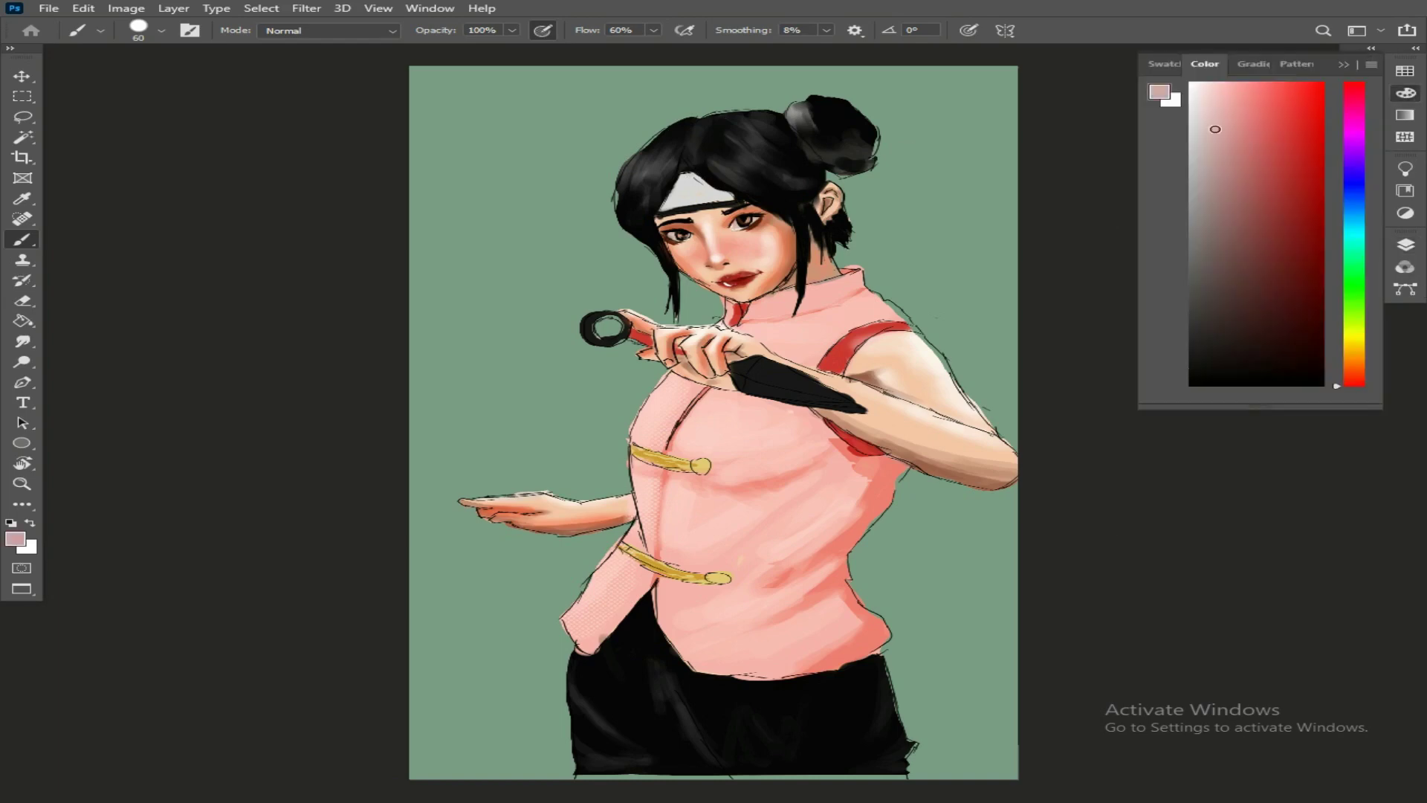
{"action": "left_click", "coordinate": [1192, 90]}
{"action": "left_click", "coordinate": [1191, 224]}
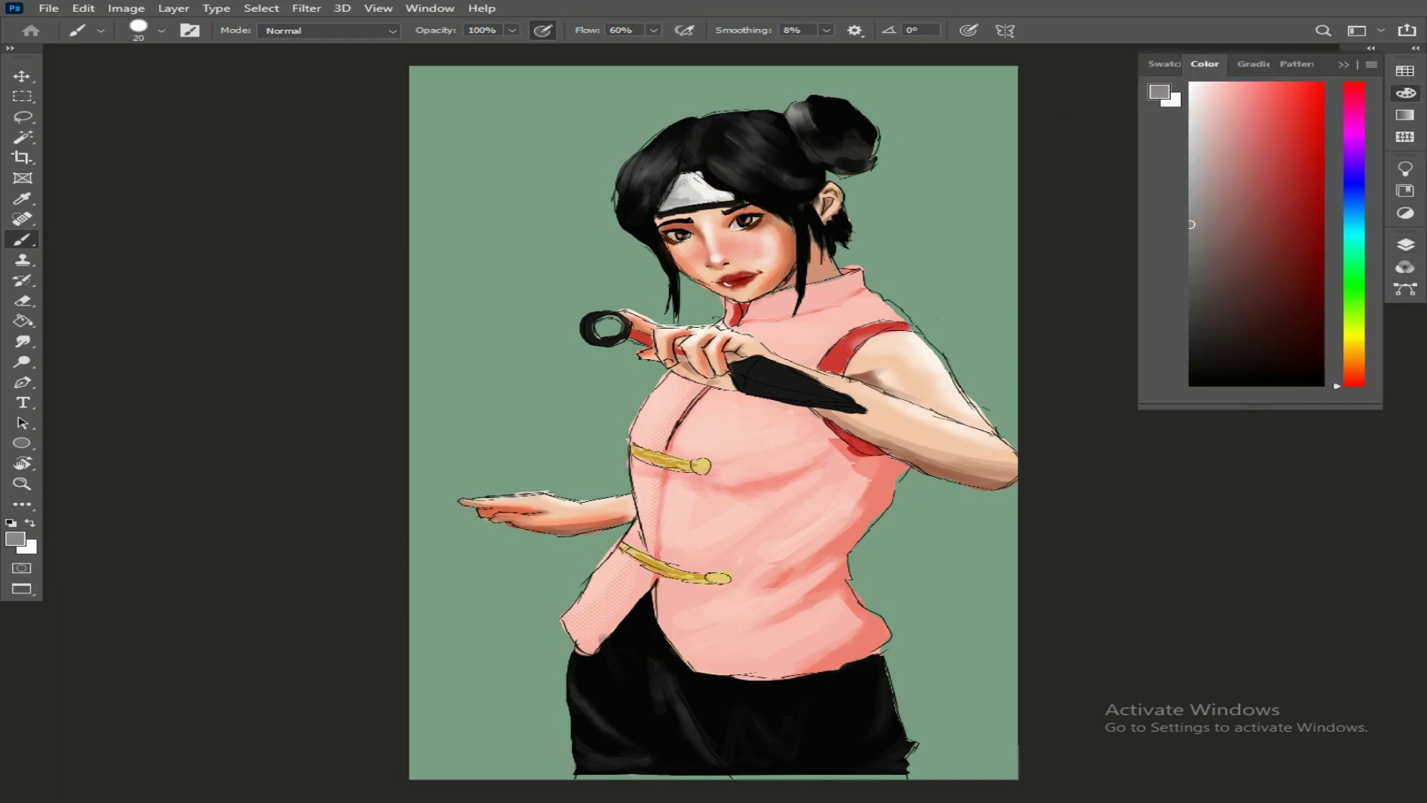
{"action": "left_click", "coordinate": [699, 180], "text": "alt"}
Draw the black leaf-village emblem on the headband plate with pressure controlling brush size instead of opacity.
{"action": "key", "text": "d"}
{"action": "left_click", "coordinate": [544, 31]}
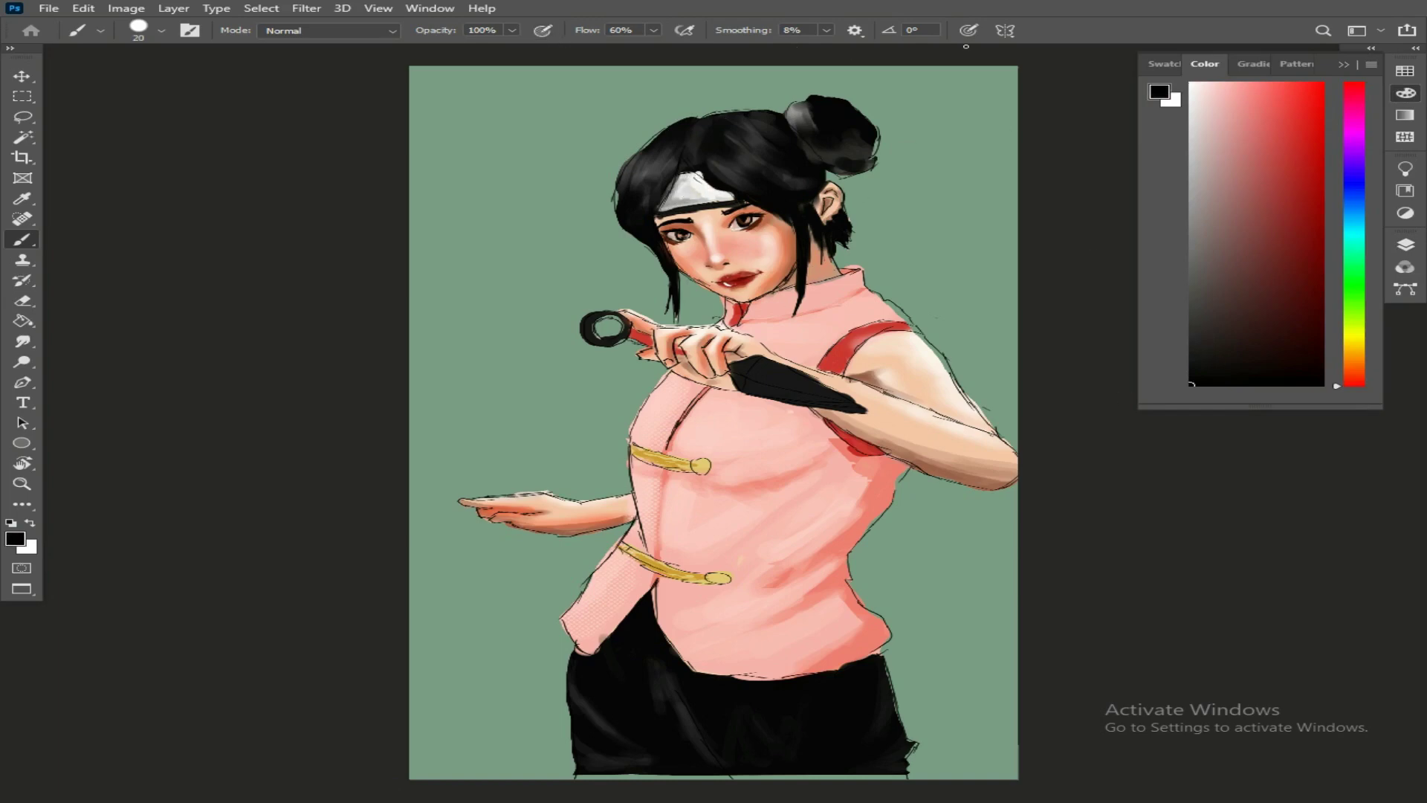
{"action": "left_click", "coordinate": [969, 30]}
Retouch the lips with sampled red and clean their edges with sampled skin tones, using pressure-controlled opacity again.
{"action": "left_click", "coordinate": [732, 292], "text": "alt"}
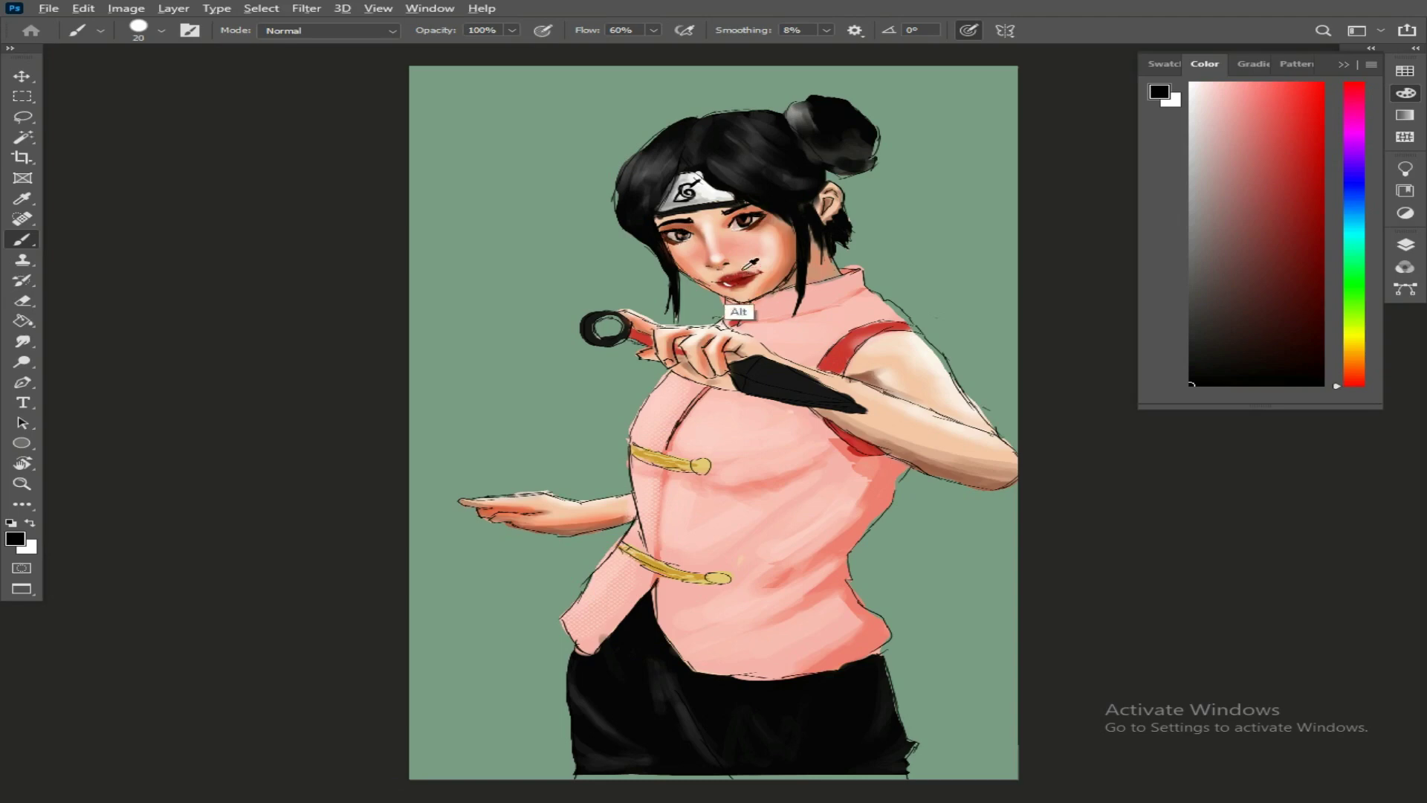
{"action": "left_click", "coordinate": [725, 277], "text": "alt"}
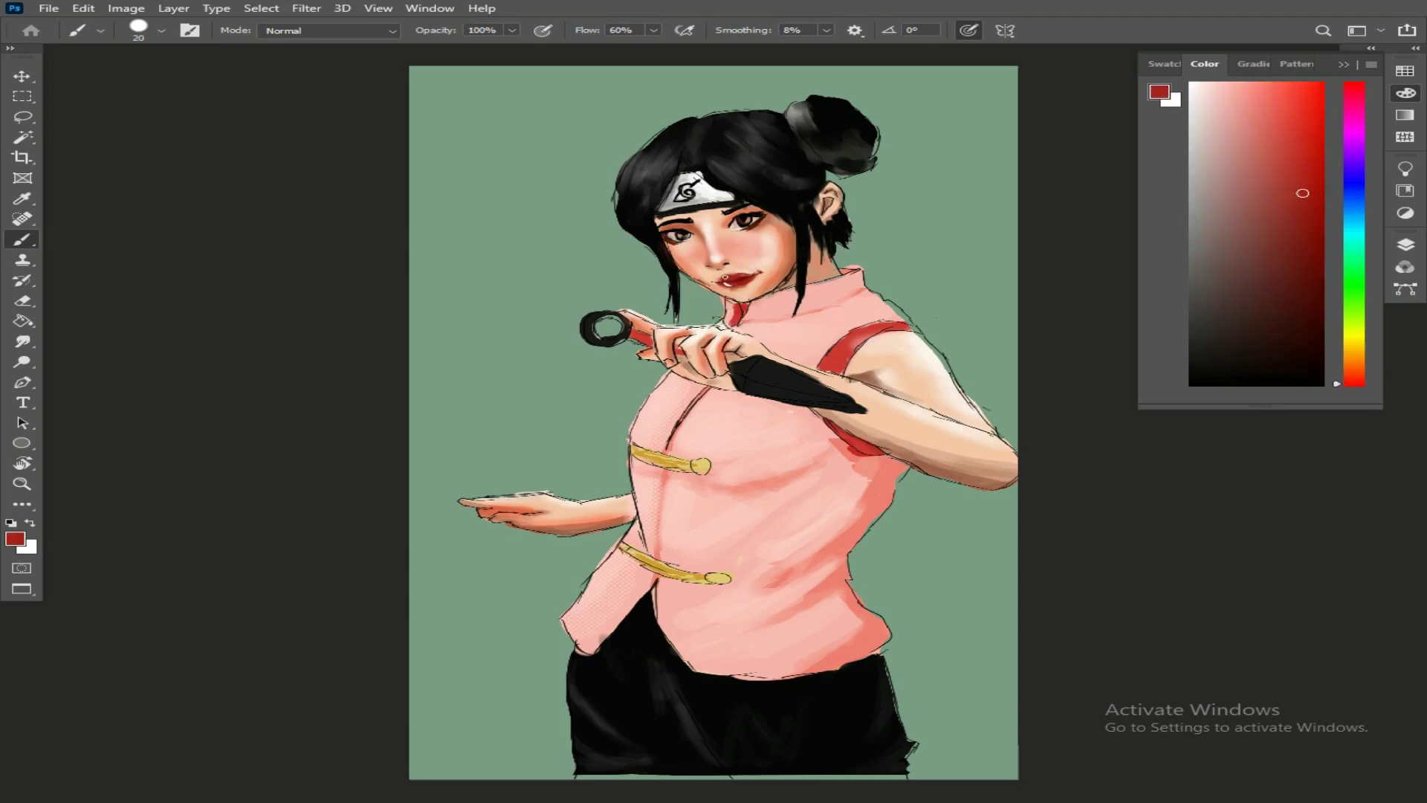
{"action": "left_click", "coordinate": [543, 30]}
{"action": "left_click", "coordinate": [745, 271], "text": "alt"}
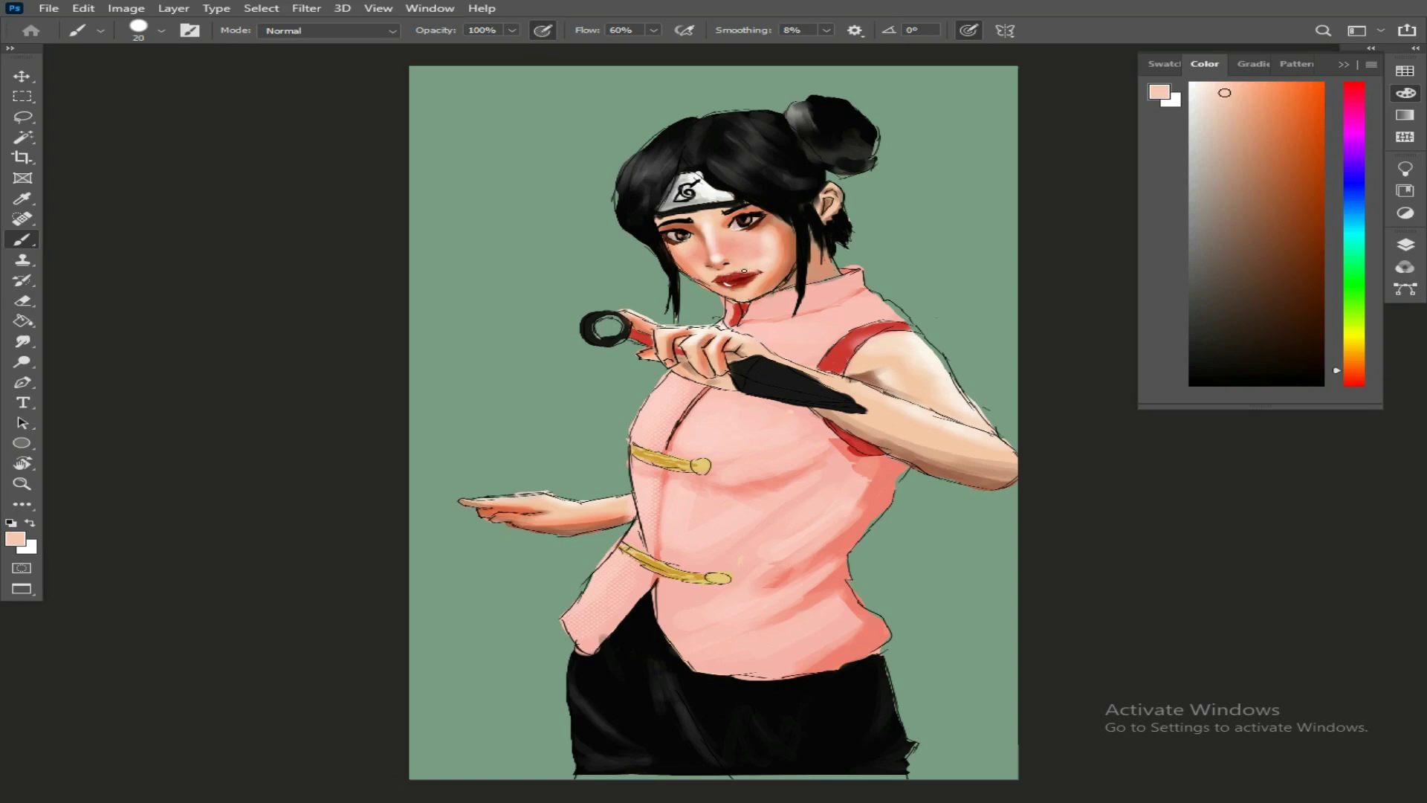
{"action": "left_click", "coordinate": [747, 291], "text": "alt"}
{"action": "left_click", "coordinate": [740, 290], "text": "alt"}
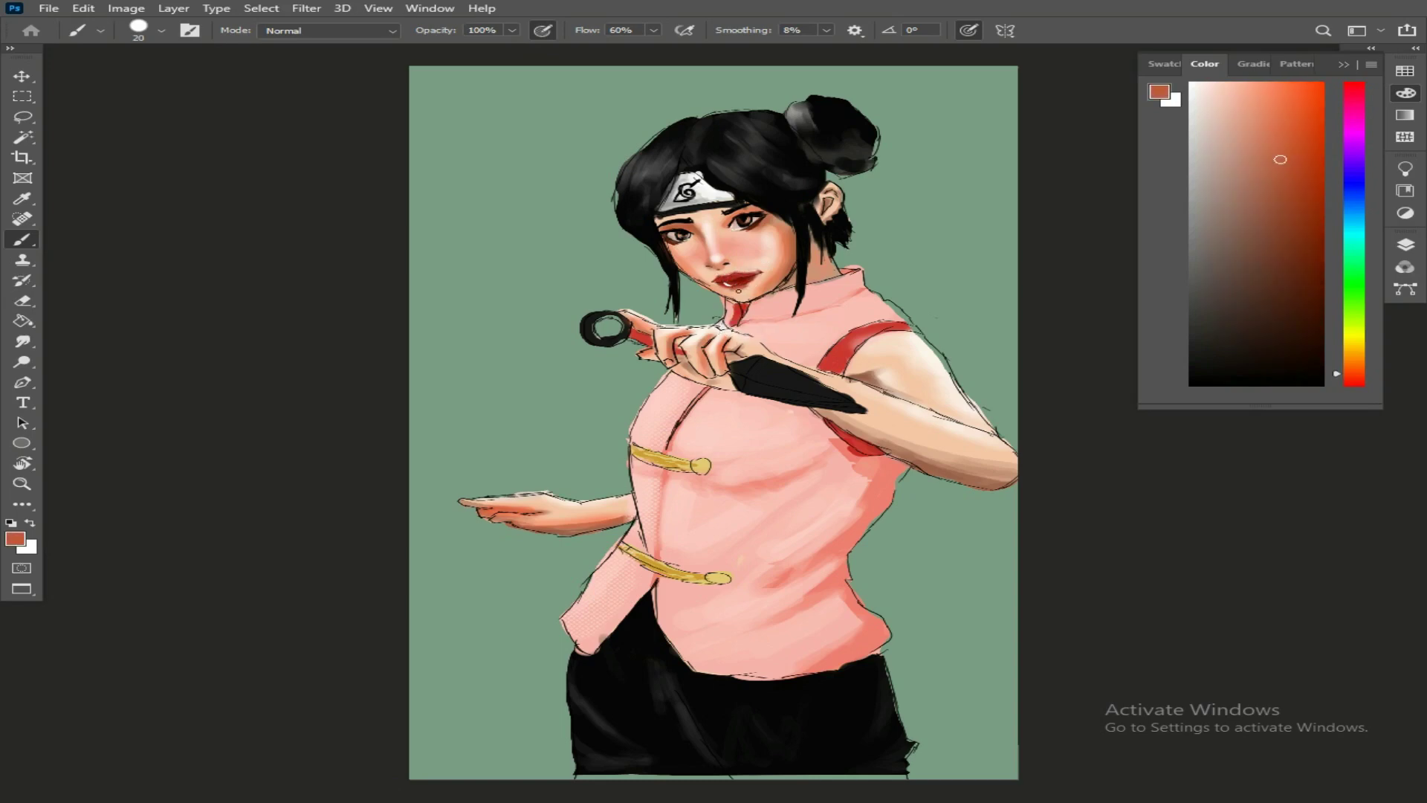
Add an empty layer above Color Fill 1 and choose a dark saturated green for the background.
{"action": "left_click", "coordinate": [1405, 244]}
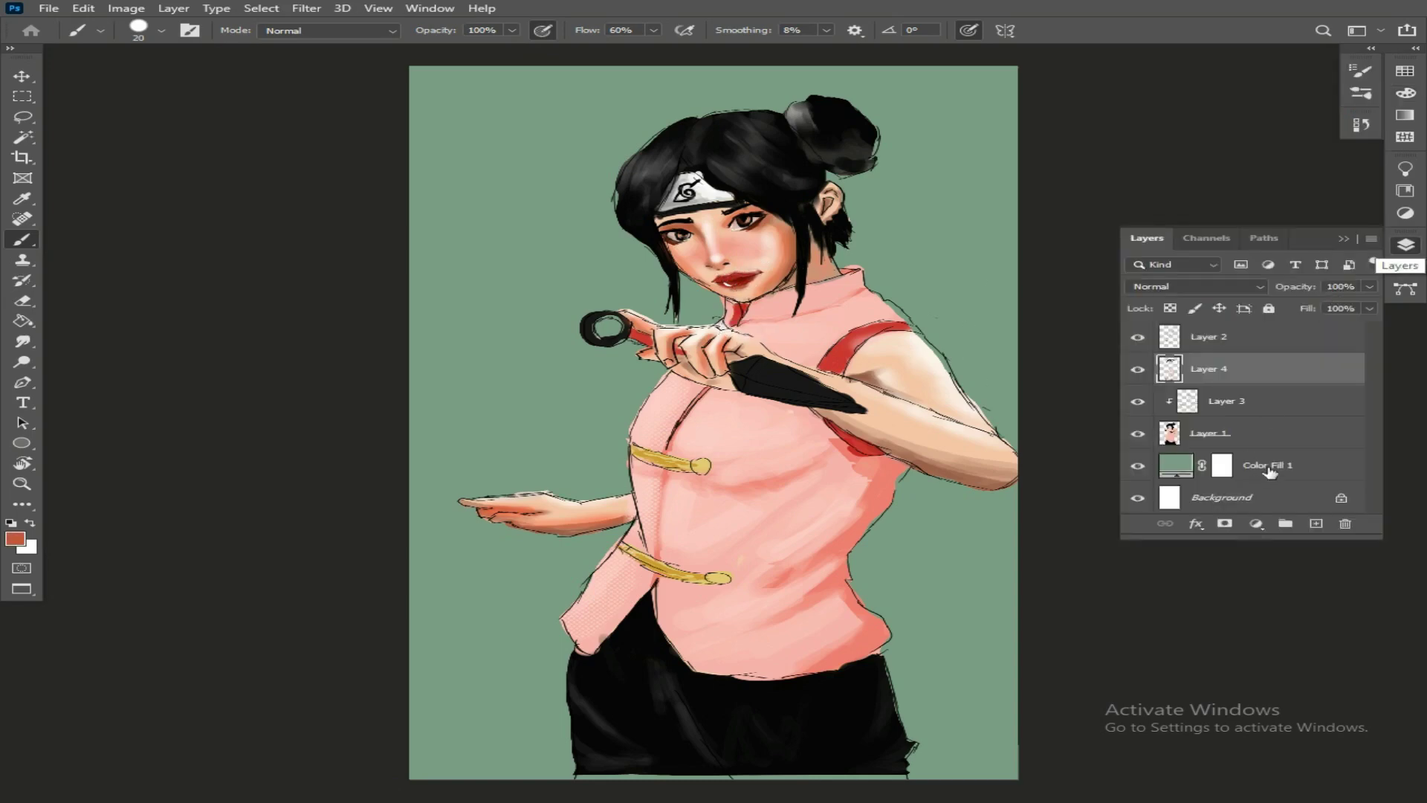
{"action": "left_click", "coordinate": [1248, 465]}
{"action": "left_click", "coordinate": [1005, 328], "text": "alt"}
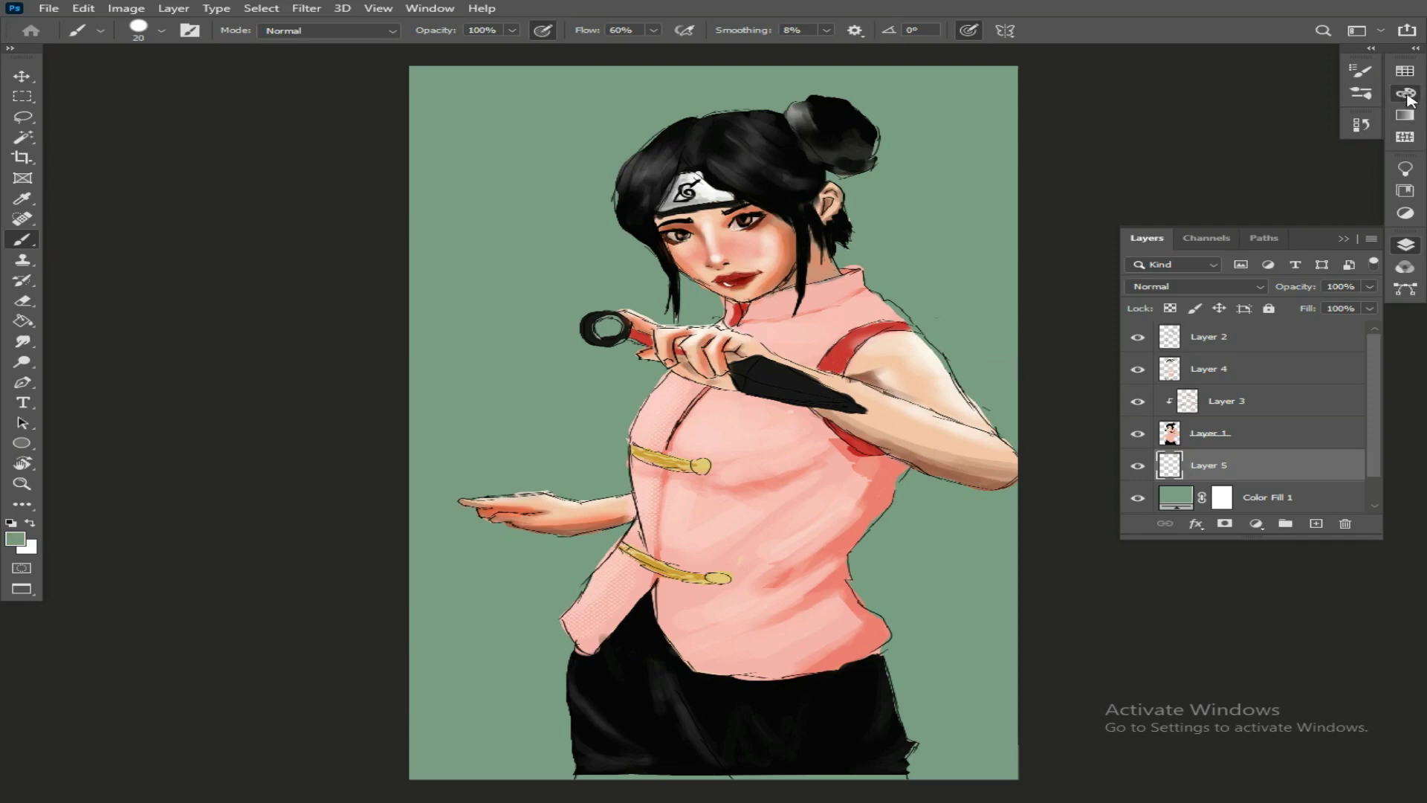
{"action": "left_click", "coordinate": [1405, 94]}
{"action": "left_click", "coordinate": [1313, 263]}
Choose the no mercy 2.0 brush preset and add another empty layer above Layer 5.
{"action": "right_click", "coordinate": [1062, 415]}
{"action": "right_click", "coordinate": [1016, 369]}
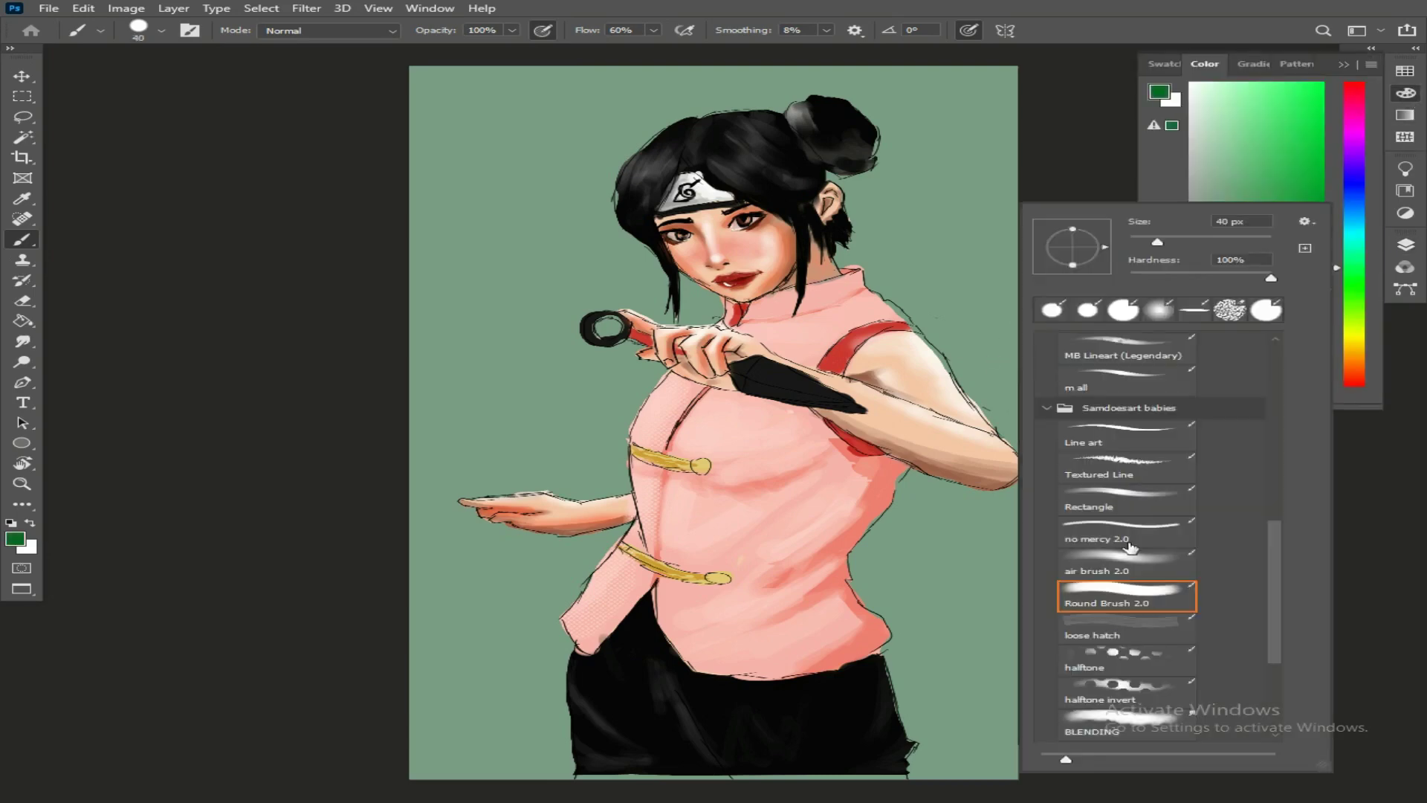
{"action": "double_click", "coordinate": [1123, 541]}
{"action": "left_click", "coordinate": [1405, 244]}
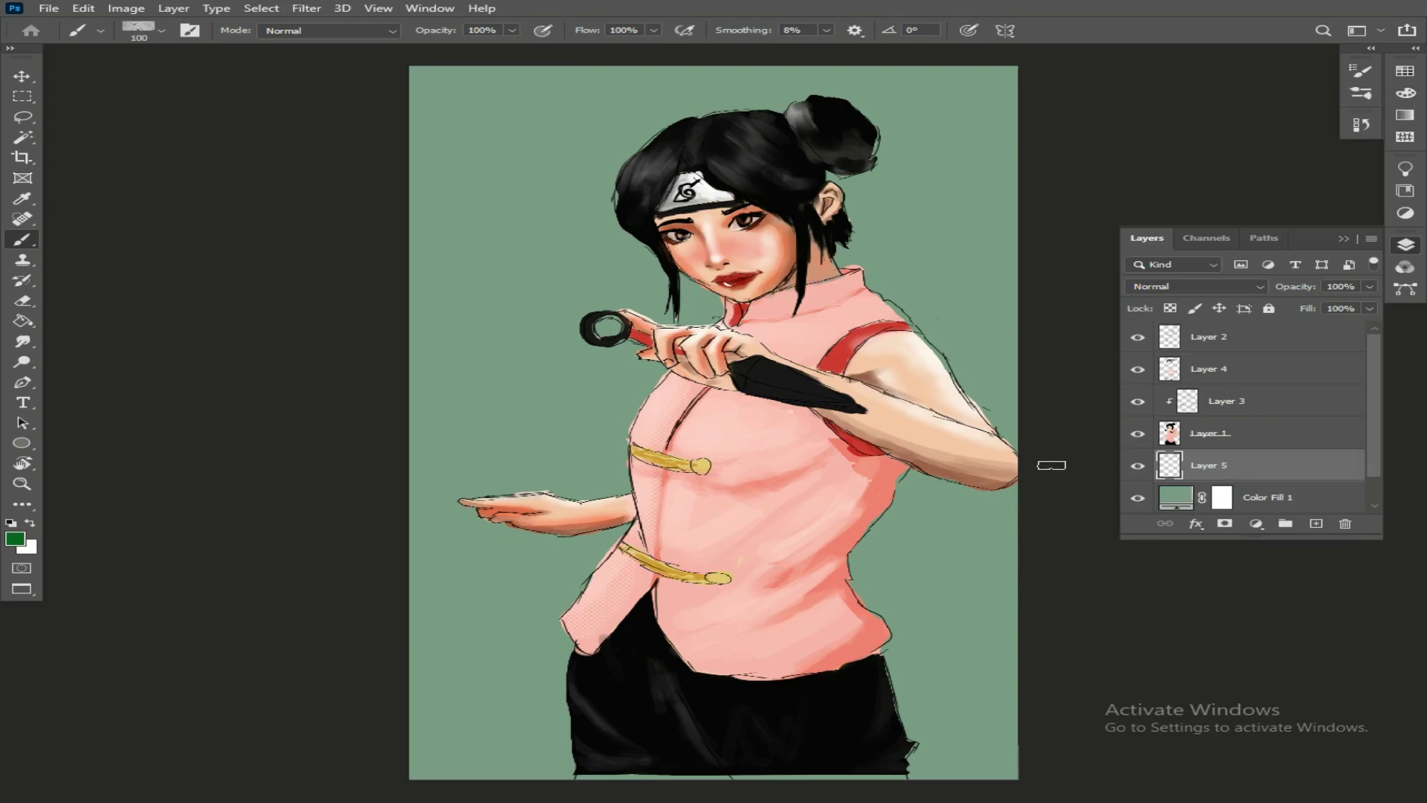
{"action": "key", "text": "ctrl+shift+alt+n"}
Paint thin dark green leaf strokes fanning out behind the figure below the raised elbow.
{"action": "mouse_move", "coordinate": [1014, 588]}
{"action": "left_mouse_down"}
{"action": "mouse_move", "coordinate": [926, 582]}
{"action": "mouse_move", "coordinate": [1018, 475]}
{"action": "mouse_move", "coordinate": [913, 483]}
{"action": "left_mouse_up"}
{"action": "left_click_drag", "start_coordinate": [988, 561], "coordinate": [865, 529]}
{"action": "mouse_move", "coordinate": [1000, 582]}
{"action": "left_mouse_down"}
{"action": "mouse_move", "coordinate": [907, 549]}
{"action": "mouse_move", "coordinate": [912, 576]}
{"action": "left_mouse_up"}
{"action": "left_click_drag", "start_coordinate": [1005, 618], "coordinate": [897, 588]}
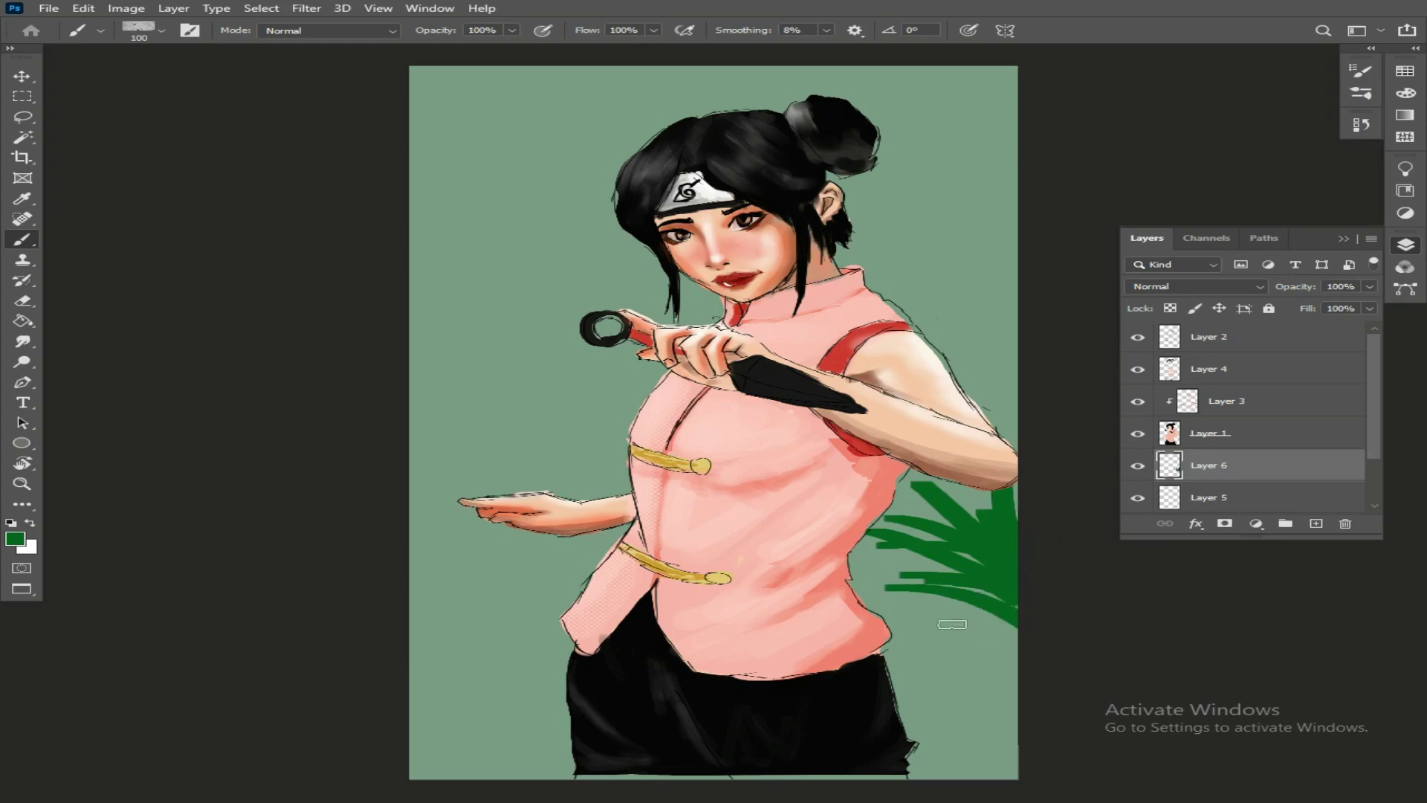
Enlarge the brush to 250 px and paint broad dark green foliage along the canvas side behind the raised arm.
{"action": "key", "text": "bracketright"}
{"action": "key", "text": "bracketright"}
{"action": "key", "text": "bracketright"}
{"action": "key", "text": "bracketright"}
{"action": "key", "text": "bracketright"}
{"action": "left_click_drag", "start_coordinate": [1022, 770], "coordinate": [927, 691]}
{"action": "mouse_move", "coordinate": [997, 700]}
{"action": "left_mouse_down"}
{"action": "mouse_move", "coordinate": [935, 605]}
{"action": "mouse_move", "coordinate": [885, 576]}
{"action": "left_mouse_up"}
{"action": "left_click_drag", "start_coordinate": [1004, 654], "coordinate": [895, 539]}
{"action": "left_click_drag", "start_coordinate": [1006, 645], "coordinate": [970, 494]}
{"action": "left_click_drag", "start_coordinate": [1039, 439], "coordinate": [1003, 279]}
{"action": "left_click_drag", "start_coordinate": [1038, 368], "coordinate": [960, 213]}
{"action": "left_click_drag", "start_coordinate": [1029, 298], "coordinate": [981, 127]}
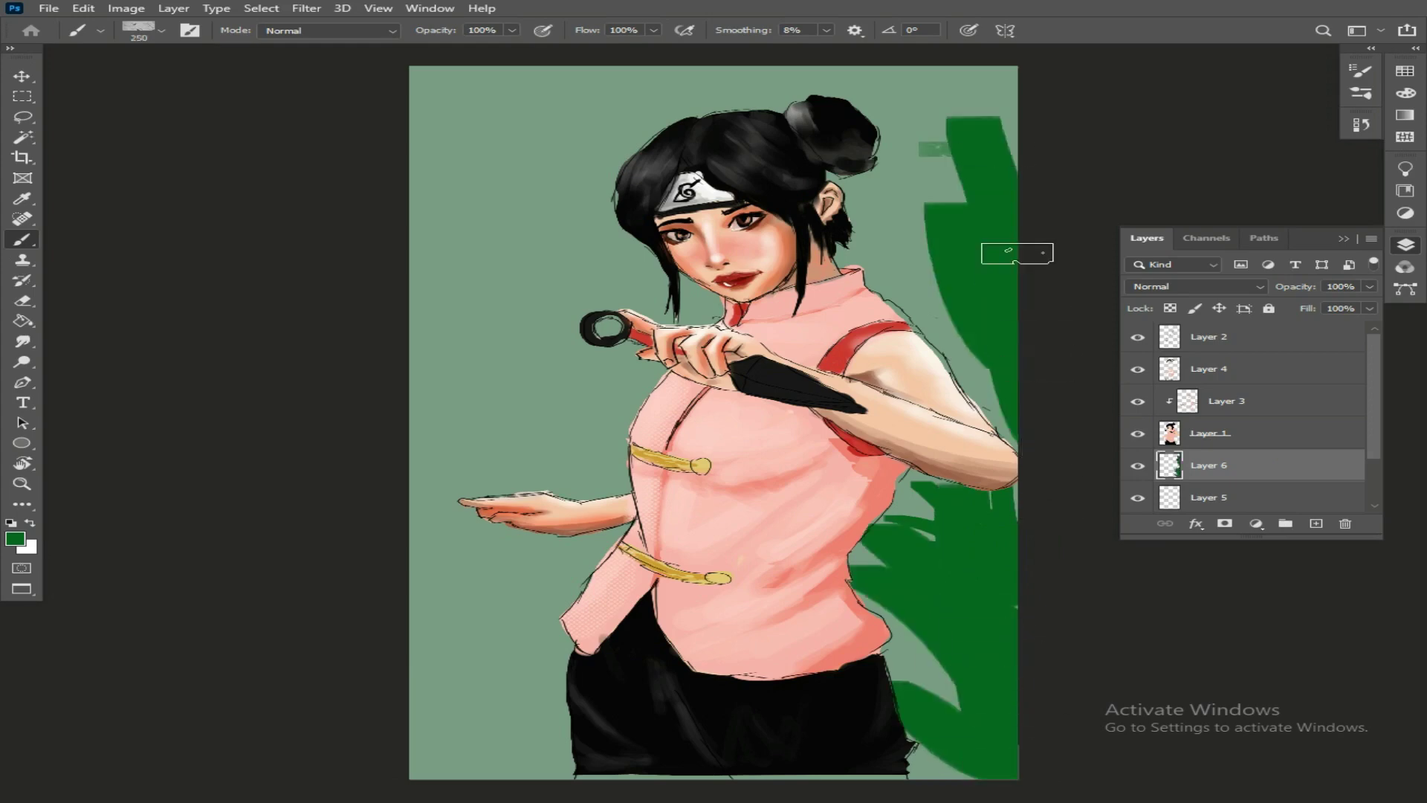
{"action": "left_click_drag", "start_coordinate": [1017, 254], "coordinate": [955, 161]}
Choose a near-black green and paint dark foliage masses along the opposite side and upper corner of the background.
{"action": "left_click", "coordinate": [1405, 93]}
{"action": "left_click", "coordinate": [1285, 361]}
{"action": "left_click", "coordinate": [1306, 365]}
{"action": "mouse_move", "coordinate": [440, 766]}
{"action": "left_mouse_down"}
{"action": "mouse_move", "coordinate": [483, 732]}
{"action": "mouse_move", "coordinate": [539, 732]}
{"action": "left_mouse_up"}
{"action": "left_click_drag", "start_coordinate": [397, 759], "coordinate": [448, 580]}
{"action": "left_click_drag", "start_coordinate": [449, 755], "coordinate": [547, 617]}
{"action": "left_click_drag", "start_coordinate": [408, 518], "coordinate": [462, 379]}
{"action": "left_click_drag", "start_coordinate": [456, 183], "coordinate": [521, 113]}
{"action": "left_click_drag", "start_coordinate": [581, 78], "coordinate": [446, 245]}
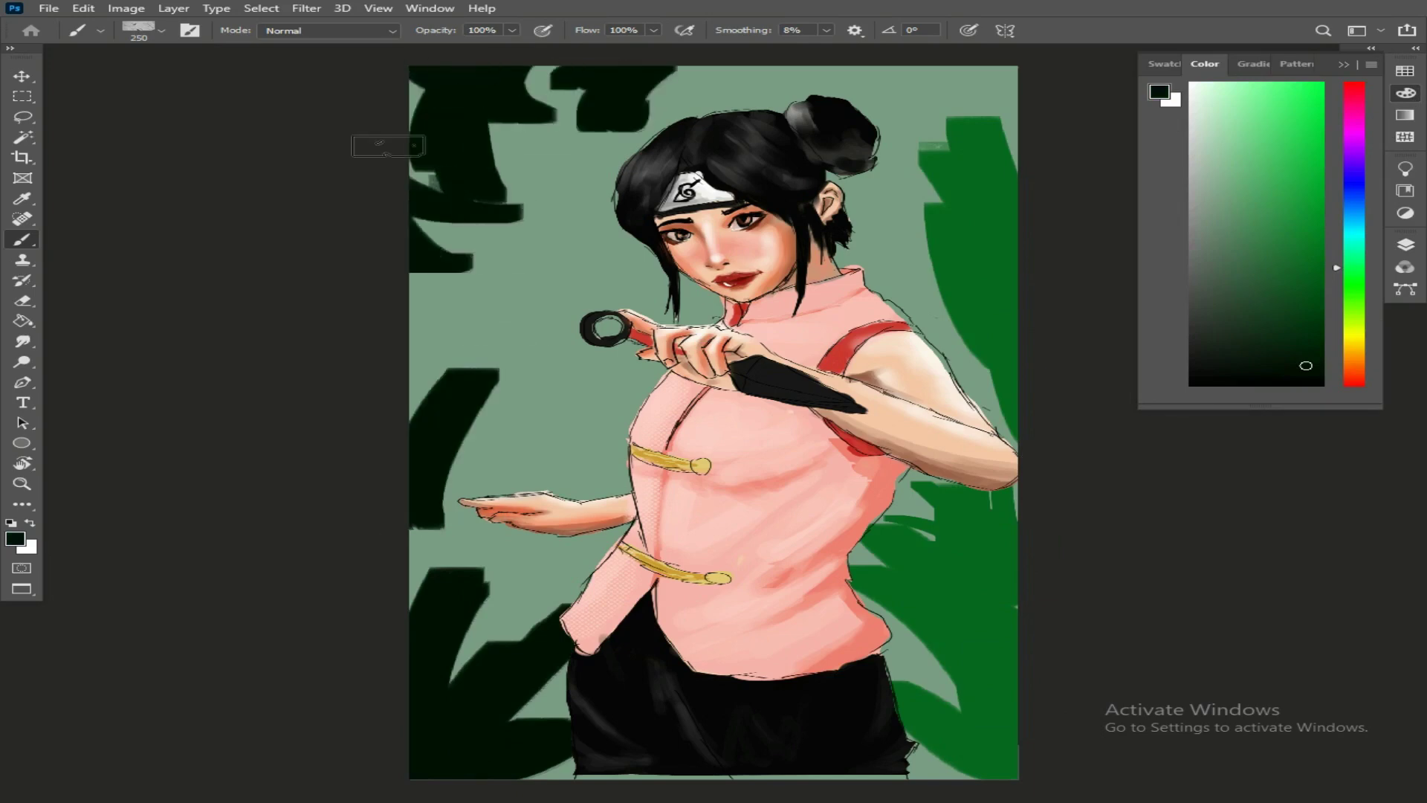
{"action": "mouse_move", "coordinate": [506, 74]}
{"action": "left_mouse_down"}
{"action": "mouse_move", "coordinate": [590, 128]}
{"action": "mouse_move", "coordinate": [669, 104]}
{"action": "left_mouse_up"}
Choose a medium green and paint broad leaf strokes above the head and around the extended hand.
{"action": "left_click", "coordinate": [1279, 243]}
{"action": "left_click_drag", "start_coordinate": [699, 75], "coordinate": [669, 138]}
{"action": "mouse_move", "coordinate": [620, 88]}
{"action": "left_mouse_down"}
{"action": "mouse_move", "coordinate": [695, 118]}
{"action": "mouse_move", "coordinate": [595, 208]}
{"action": "left_mouse_up"}
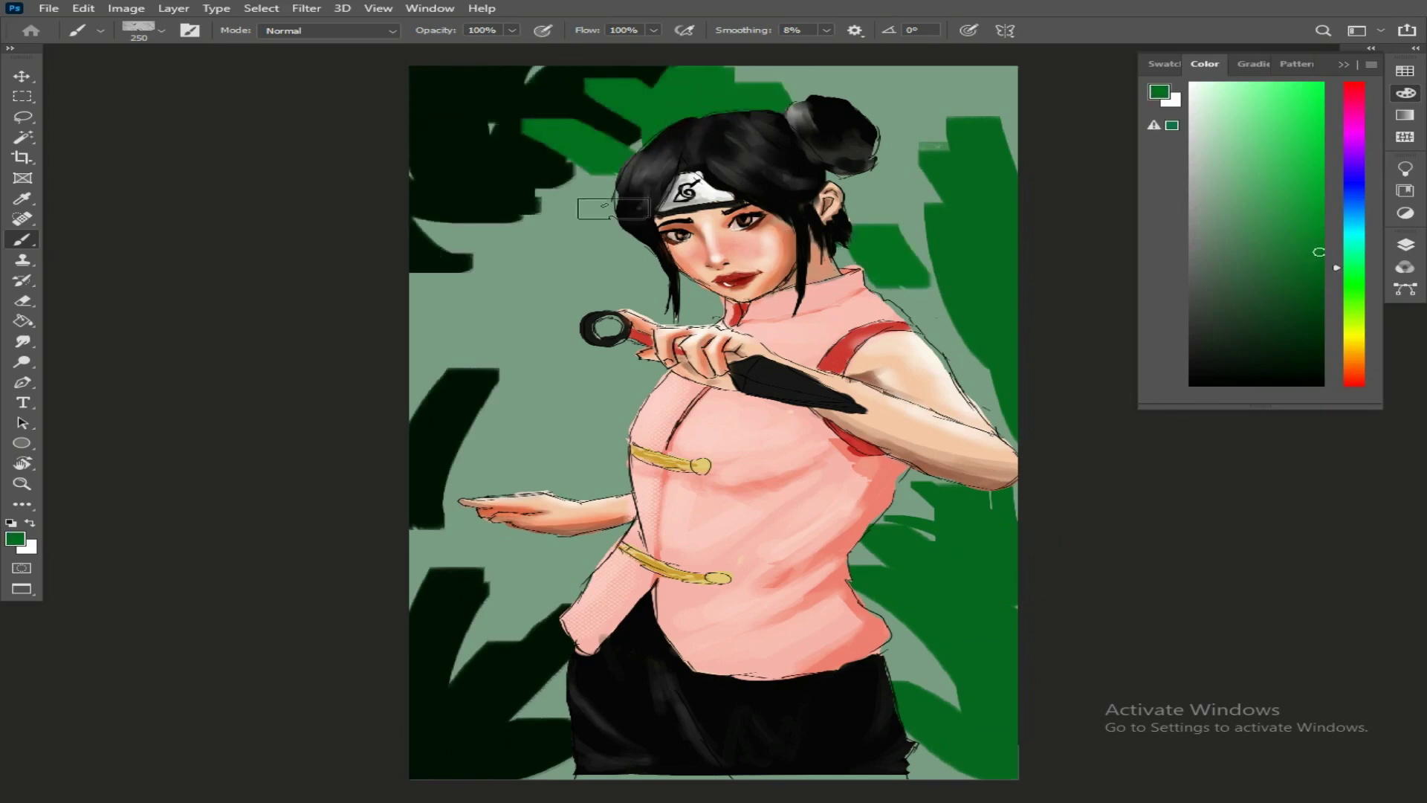
{"action": "left_click_drag", "start_coordinate": [491, 137], "coordinate": [613, 212]}
{"action": "left_click_drag", "start_coordinate": [478, 182], "coordinate": [639, 237]}
{"action": "mouse_move", "coordinate": [411, 410]}
{"action": "left_mouse_down"}
{"action": "mouse_move", "coordinate": [421, 449]}
{"action": "mouse_move", "coordinate": [492, 284]}
{"action": "left_mouse_up"}
{"action": "left_click_drag", "start_coordinate": [570, 321], "coordinate": [424, 533]}
{"action": "left_click_drag", "start_coordinate": [562, 431], "coordinate": [425, 633]}
{"action": "left_click_drag", "start_coordinate": [584, 537], "coordinate": [492, 672]}
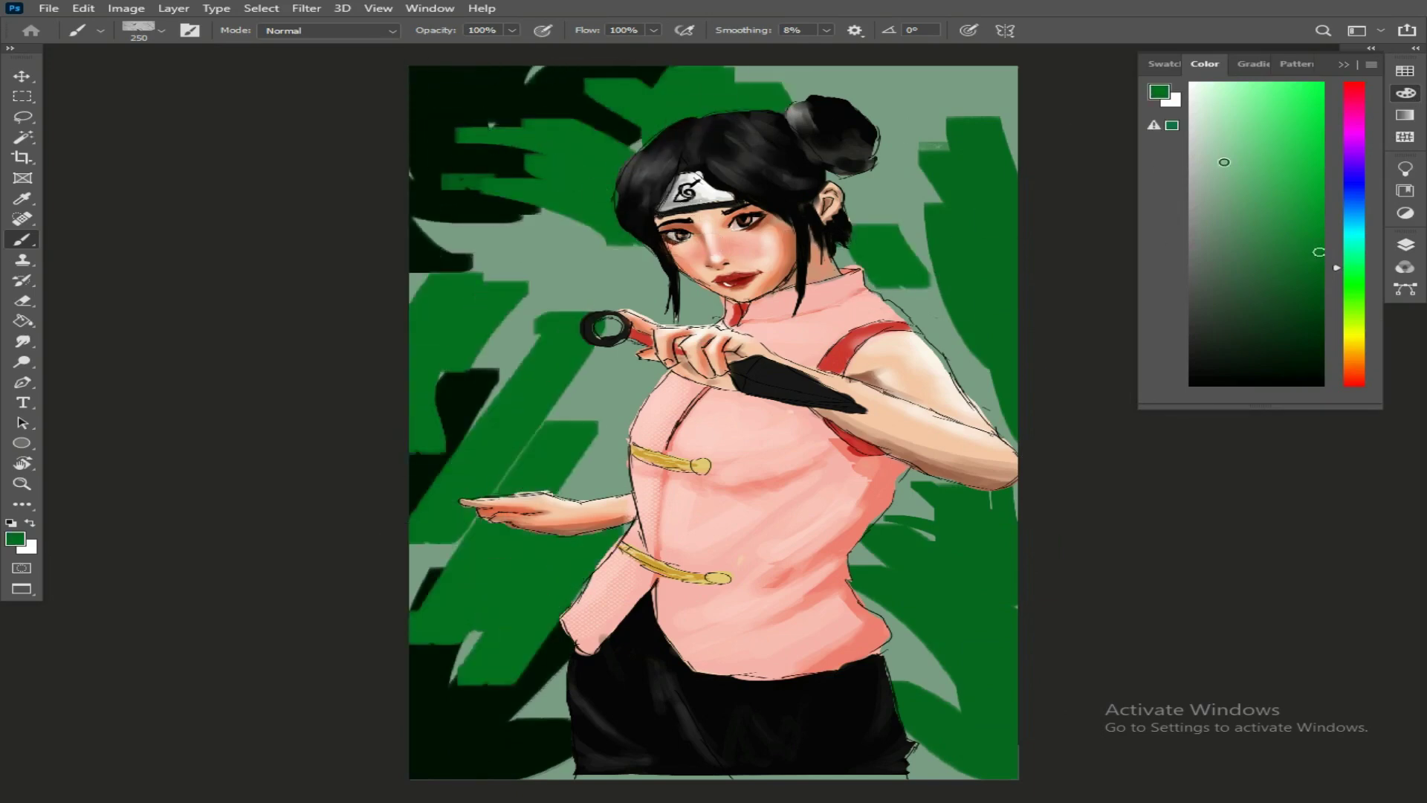
Paint light green foliage patches beside the face and knife ring, blending them with a darker green.
{"action": "left_click", "coordinate": [1266, 113]}
{"action": "mouse_move", "coordinate": [600, 260]}
{"action": "left_mouse_down"}
{"action": "mouse_move", "coordinate": [538, 355]}
{"action": "mouse_move", "coordinate": [546, 297]}
{"action": "left_mouse_up"}
{"action": "left_click_drag", "start_coordinate": [582, 189], "coordinate": [521, 269]}
{"action": "left_click_drag", "start_coordinate": [585, 221], "coordinate": [493, 229]}
{"action": "mouse_move", "coordinate": [655, 272]}
{"action": "left_mouse_down"}
{"action": "mouse_move", "coordinate": [583, 178]}
{"action": "mouse_move", "coordinate": [683, 314]}
{"action": "left_mouse_up"}
{"action": "left_click", "coordinate": [1293, 230]}
{"action": "mouse_move", "coordinate": [619, 169]}
{"action": "left_mouse_down"}
{"action": "mouse_move", "coordinate": [630, 202]}
{"action": "mouse_move", "coordinate": [550, 147]}
{"action": "left_mouse_up"}
{"action": "left_click", "coordinate": [582, 191], "text": "alt"}
{"action": "left_click_drag", "start_coordinate": [587, 184], "coordinate": [525, 163]}
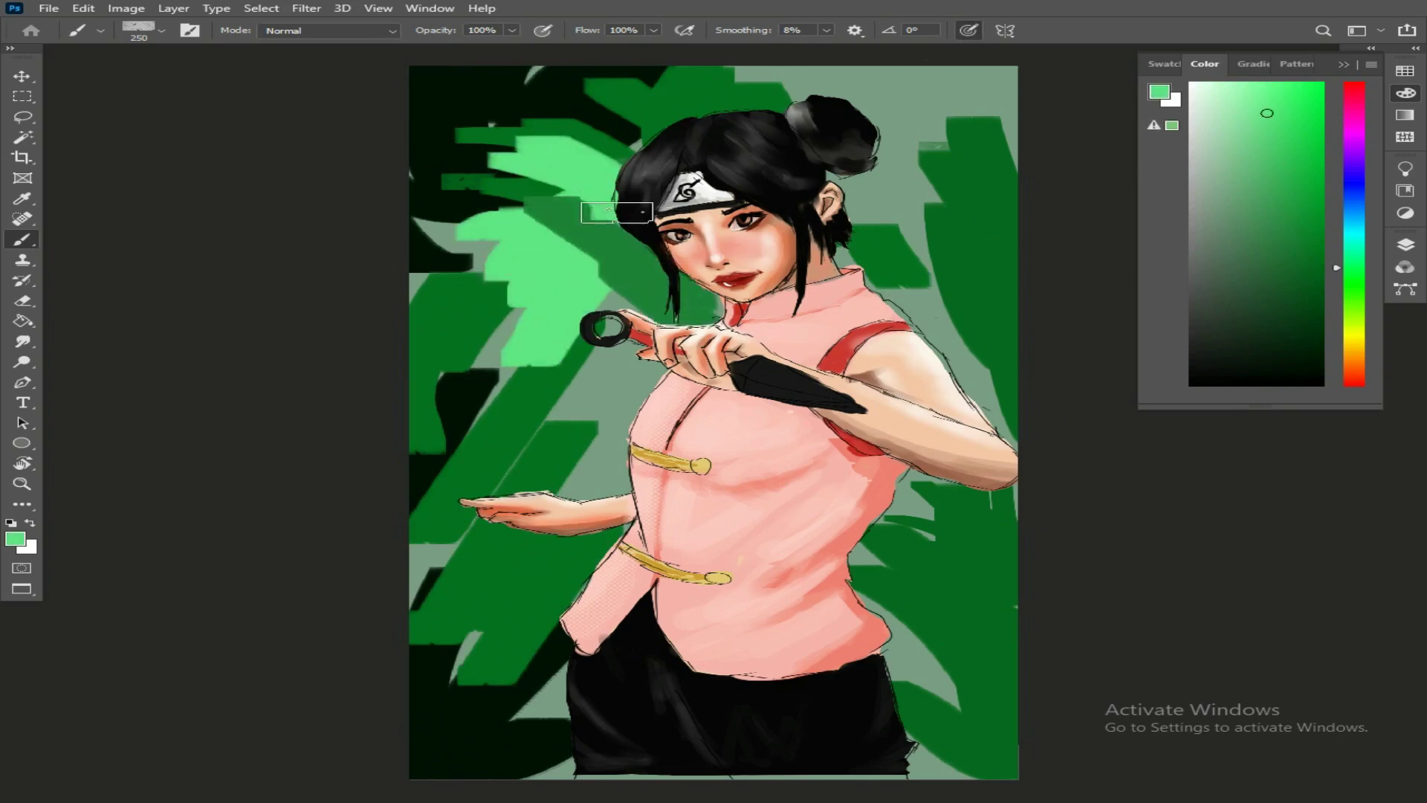
{"action": "left_click_drag", "start_coordinate": [617, 213], "coordinate": [503, 119]}
Extend the light green foliage above the head, behind the shoulder and around the extended arm.
{"action": "left_click_drag", "start_coordinate": [581, 114], "coordinate": [863, 119]}
{"action": "left_click_drag", "start_coordinate": [685, 81], "coordinate": [922, 213]}
{"action": "left_click_drag", "start_coordinate": [863, 126], "coordinate": [899, 249]}
{"action": "left_click", "coordinate": [965, 318], "text": "alt"}
{"action": "mouse_move", "coordinate": [862, 183]}
{"action": "left_mouse_down"}
{"action": "mouse_move", "coordinate": [925, 316]}
{"action": "mouse_move", "coordinate": [997, 264]}
{"action": "mouse_move", "coordinate": [902, 70]}
{"action": "mouse_move", "coordinate": [535, 416]}
{"action": "mouse_move", "coordinate": [557, 268]}
{"action": "mouse_move", "coordinate": [599, 468]}
{"action": "mouse_move", "coordinate": [996, 433]}
{"action": "mouse_move", "coordinate": [567, 510]}
{"action": "mouse_move", "coordinate": [460, 610]}
{"action": "left_mouse_up"}
{"action": "left_click", "coordinate": [531, 240], "text": "alt"}
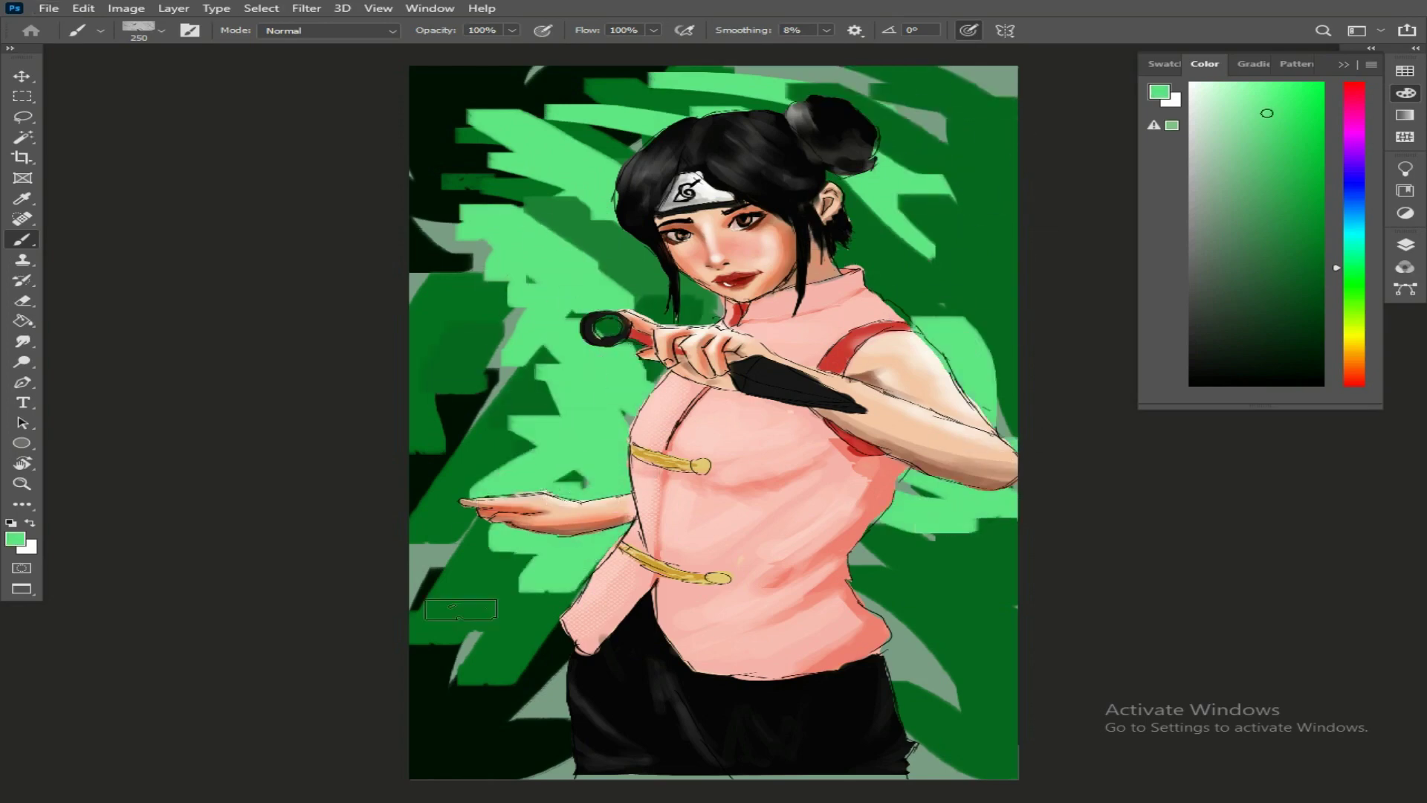
Sample the near-black green and add dark accents among the leaves around the figure.
{"action": "left_click", "coordinate": [444, 726], "text": "alt"}
{"action": "mouse_move", "coordinate": [445, 531]}
{"action": "left_mouse_down"}
{"action": "mouse_move", "coordinate": [494, 710]}
{"action": "mouse_move", "coordinate": [524, 339]}
{"action": "mouse_move", "coordinate": [500, 211]}
{"action": "left_mouse_up"}
{"action": "left_click_drag", "start_coordinate": [966, 403], "coordinate": [797, 73]}
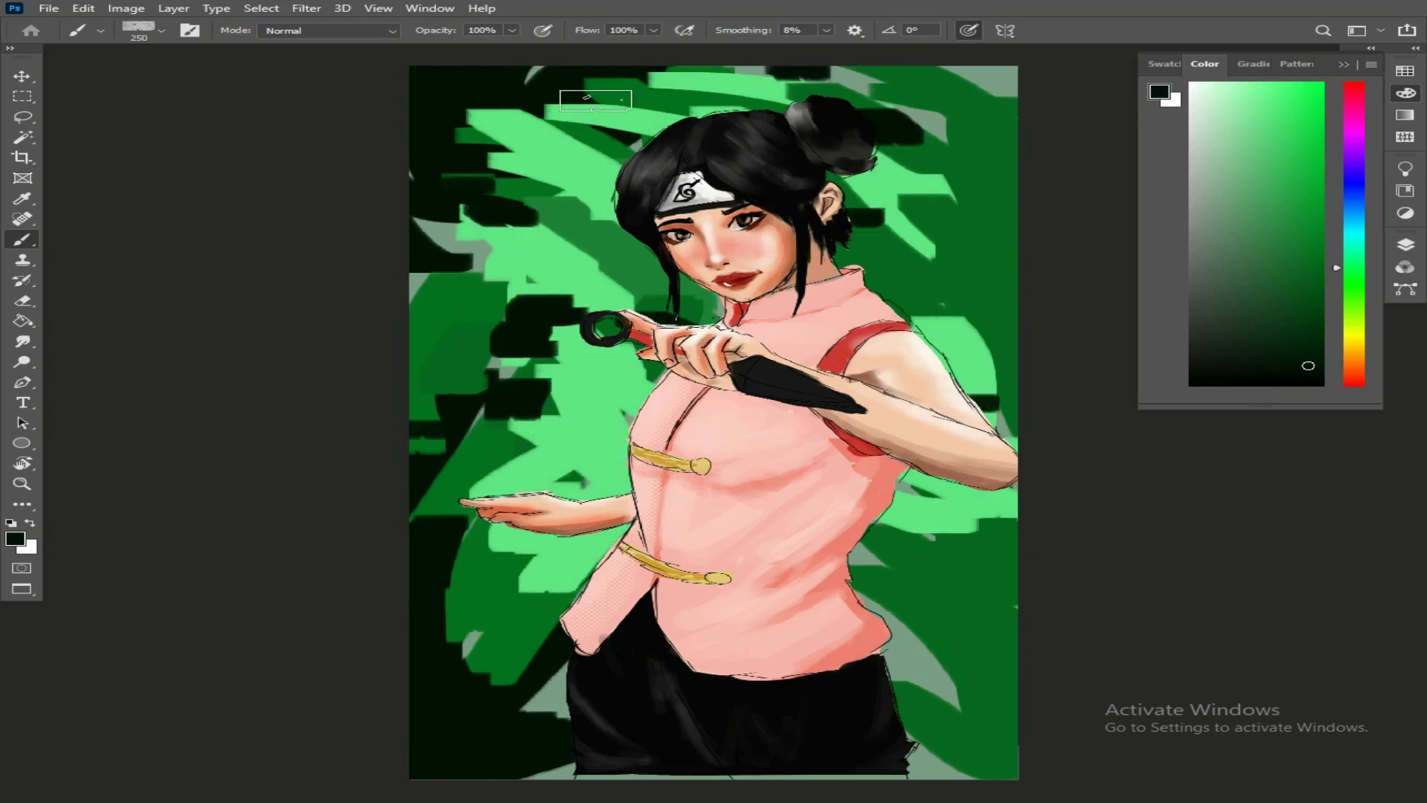
Blur the painted foliage layer with a blur filter to create a soft out-of-focus background.
{"action": "left_click", "coordinate": [306, 8]}
{"action": "mouse_move", "coordinate": [320, 181]}
{"action": "left_click", "coordinate": [610, 250]}
{"action": "mouse_move", "coordinate": [160, 306]}
{"action": "left_mouse_down"}
{"action": "mouse_move", "coordinate": [176, 306]}
{"action": "mouse_move", "coordinate": [144, 308]}
{"action": "mouse_move", "coordinate": [191, 309]}
{"action": "left_mouse_up"}
{"action": "left_click", "coordinate": [353, 93]}
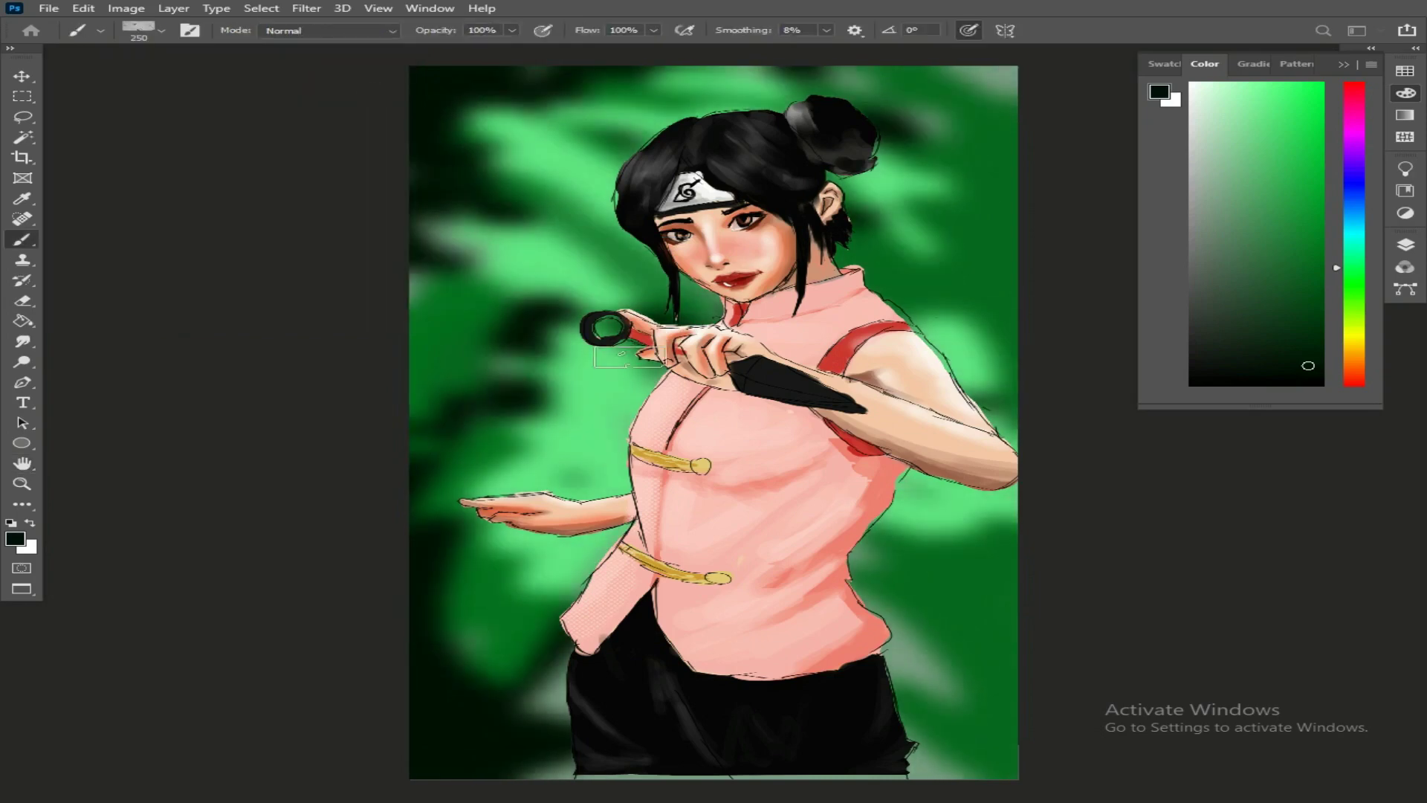
Merge a copy of all visible artwork onto a new layer above Layer 2 and open it in the Camera Raw filter.
{"action": "left_click", "coordinate": [1405, 245]}
{"action": "left_click", "coordinate": [1227, 342]}
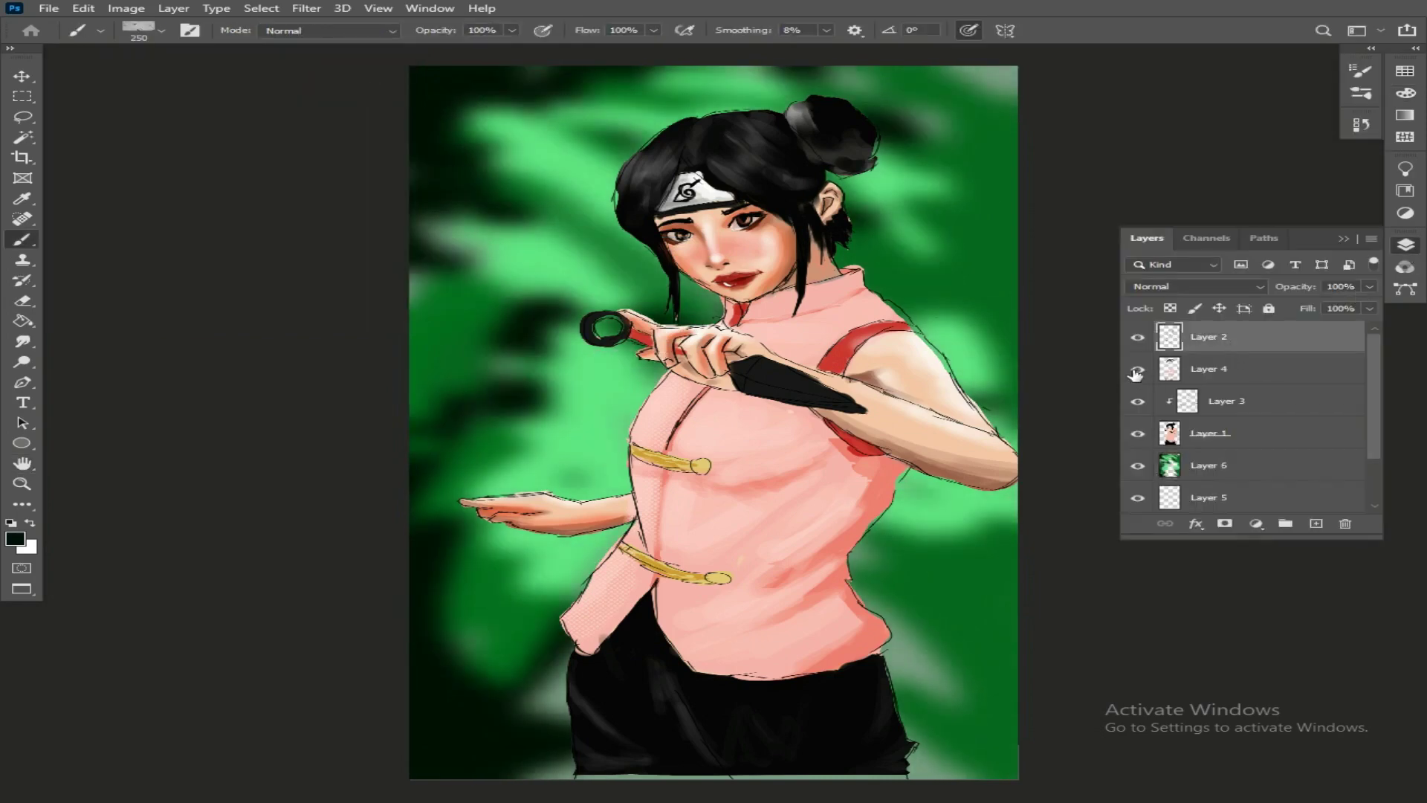
{"action": "left_click", "coordinate": [328, 17]}
{"action": "left_click", "coordinate": [336, 105]}
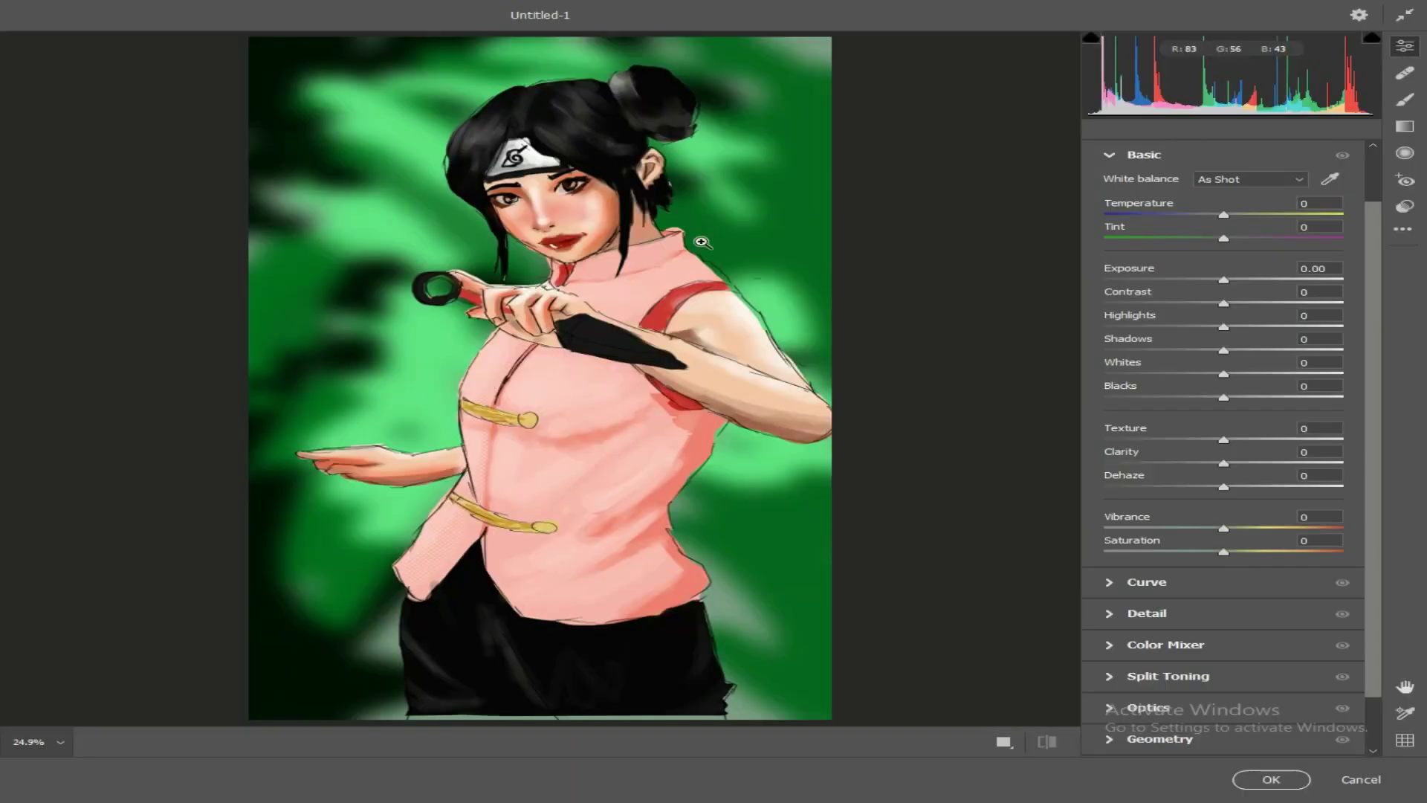
Apply Temperature +10, Tint -7, Exposure -0.15, Contrast +11, Highlights +8, Shadows +11, Whites -8, Blacks +9, Texture +18, Clarity +5 and Vibrance -3.
{"action": "left_click_drag", "start_coordinate": [1224, 217], "coordinate": [1236, 355]}
{"action": "left_click_drag", "start_coordinate": [1221, 375], "coordinate": [1236, 398]}
{"action": "mouse_move", "coordinate": [1223, 463]}
{"action": "left_mouse_down"}
{"action": "mouse_move", "coordinate": [1246, 465]}
{"action": "mouse_move", "coordinate": [1229, 464]}
{"action": "left_mouse_up"}
{"action": "mouse_move", "coordinate": [1224, 528]}
{"action": "left_mouse_down"}
{"action": "mouse_move", "coordinate": [1240, 533]}
{"action": "mouse_move", "coordinate": [1223, 531]}
{"action": "left_mouse_up"}
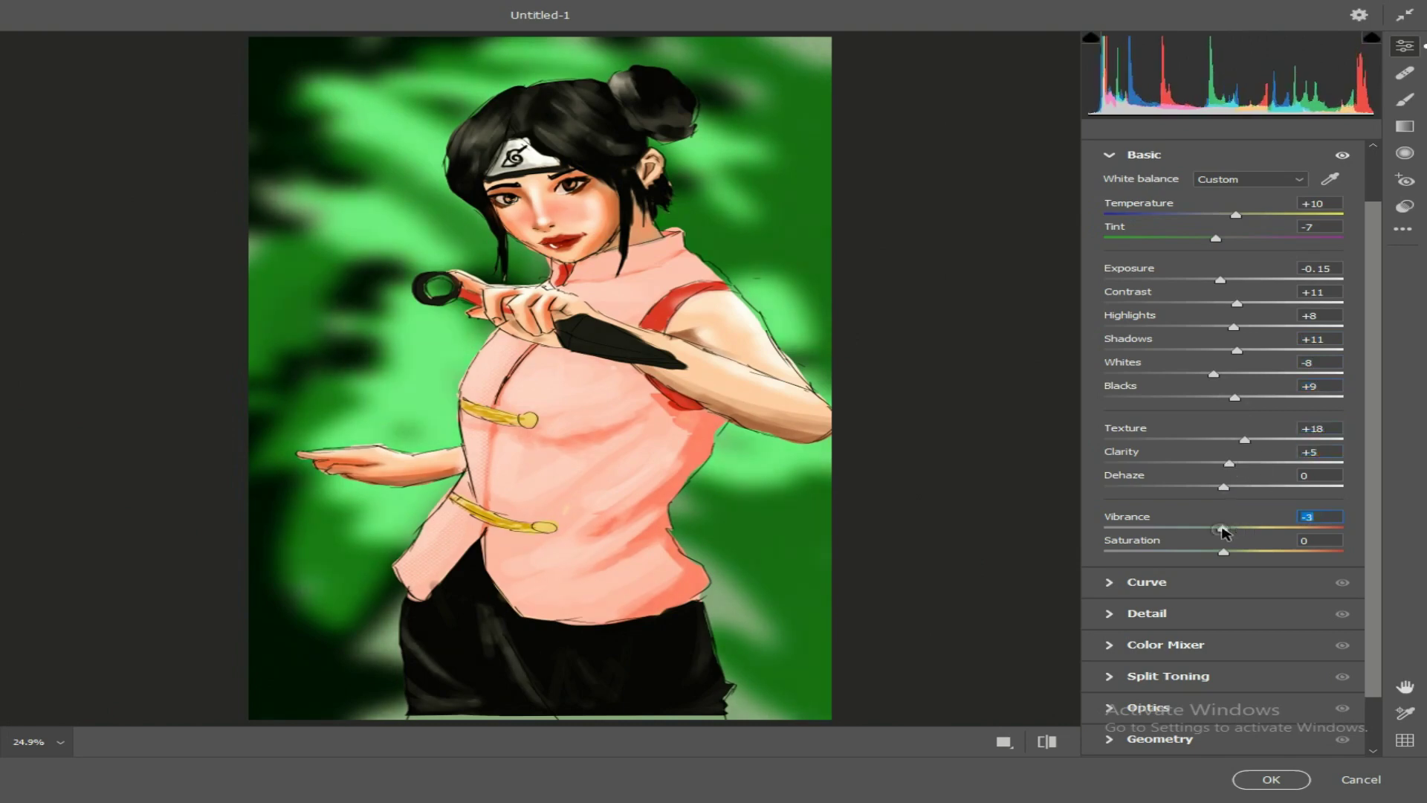
{"action": "left_click", "coordinate": [1263, 777]}
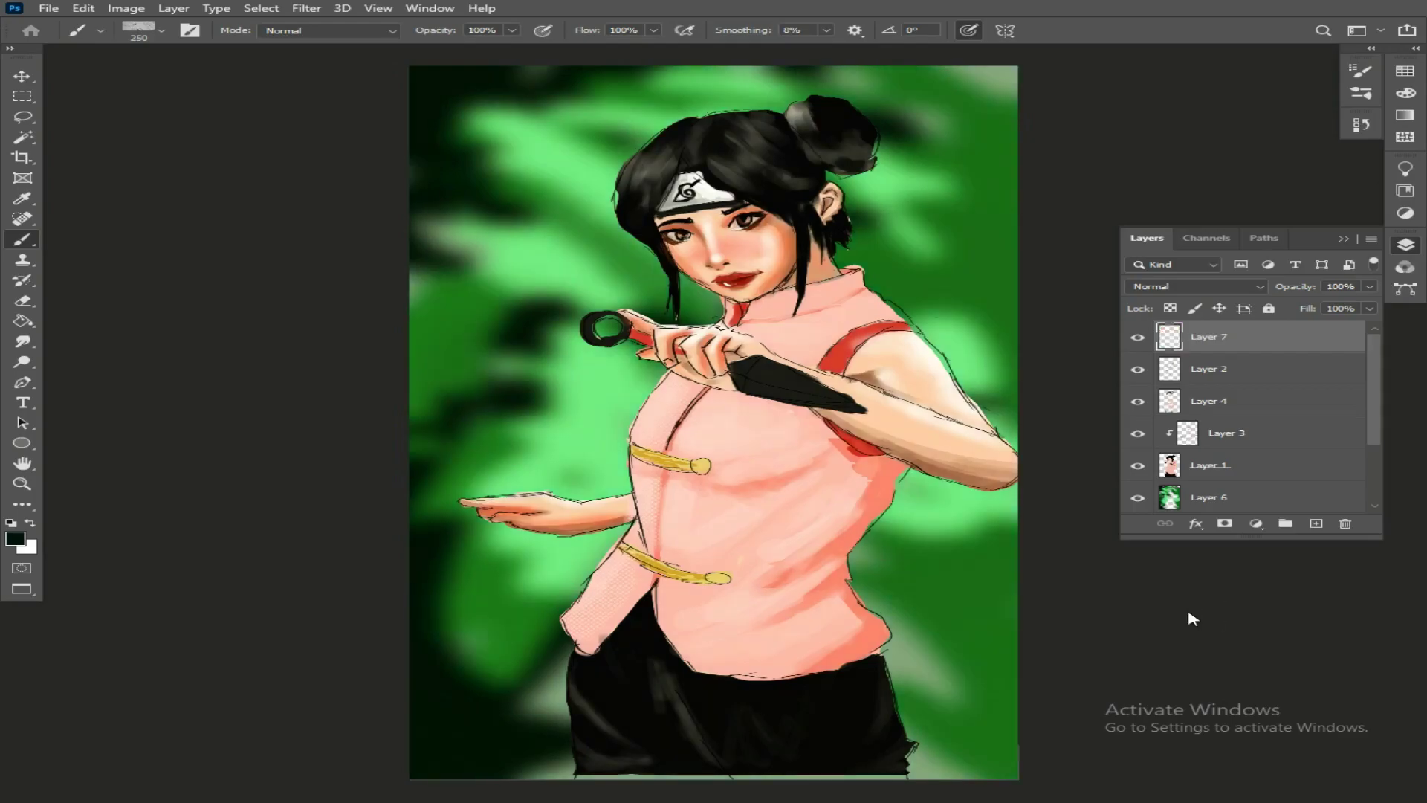